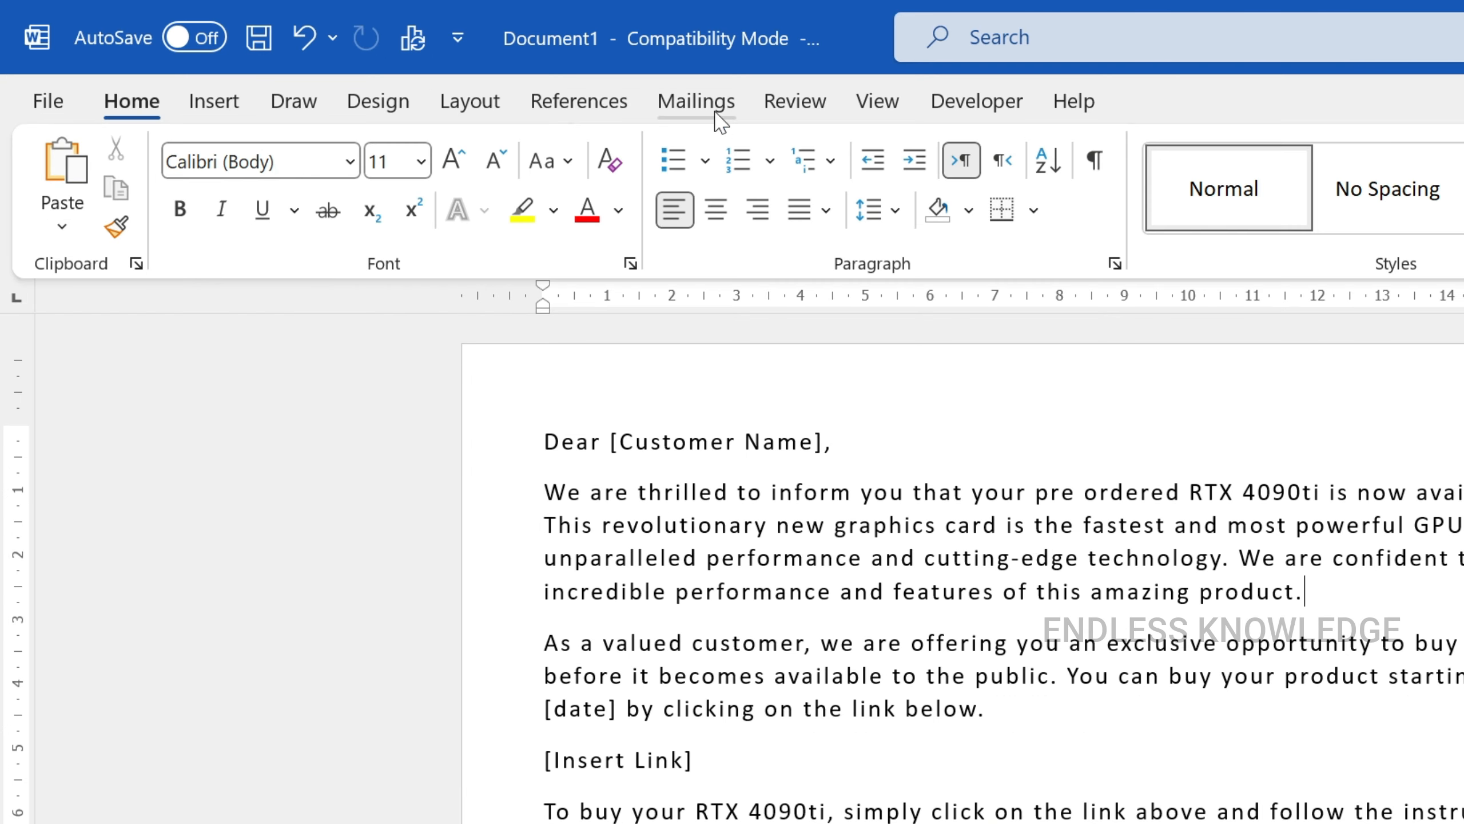
# - Try the E-mail Messages mail merge type on the letter and return it to Normal Word Document
pyautogui.click(487, 72)
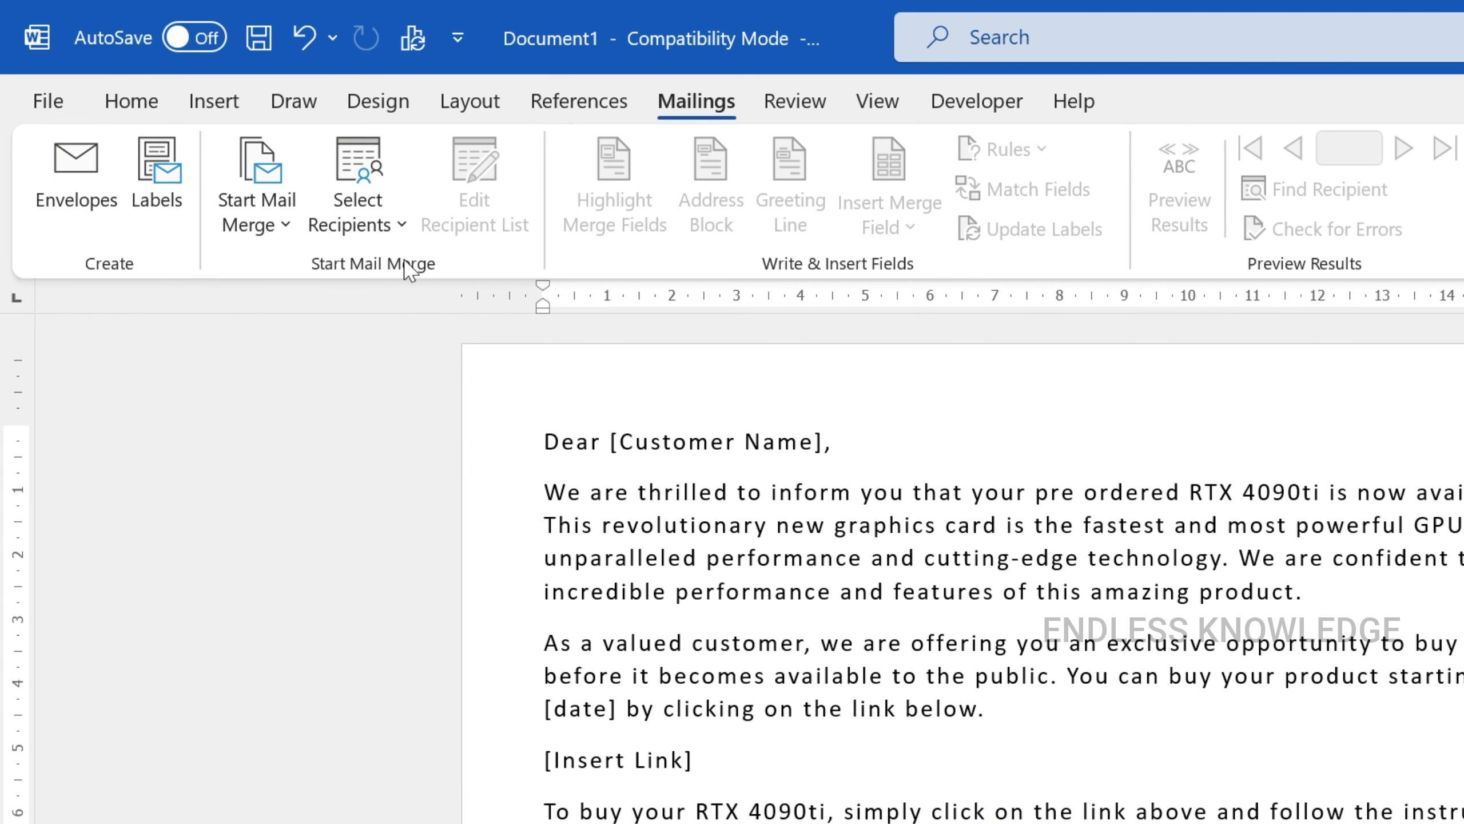
pyautogui.click(287, 234)
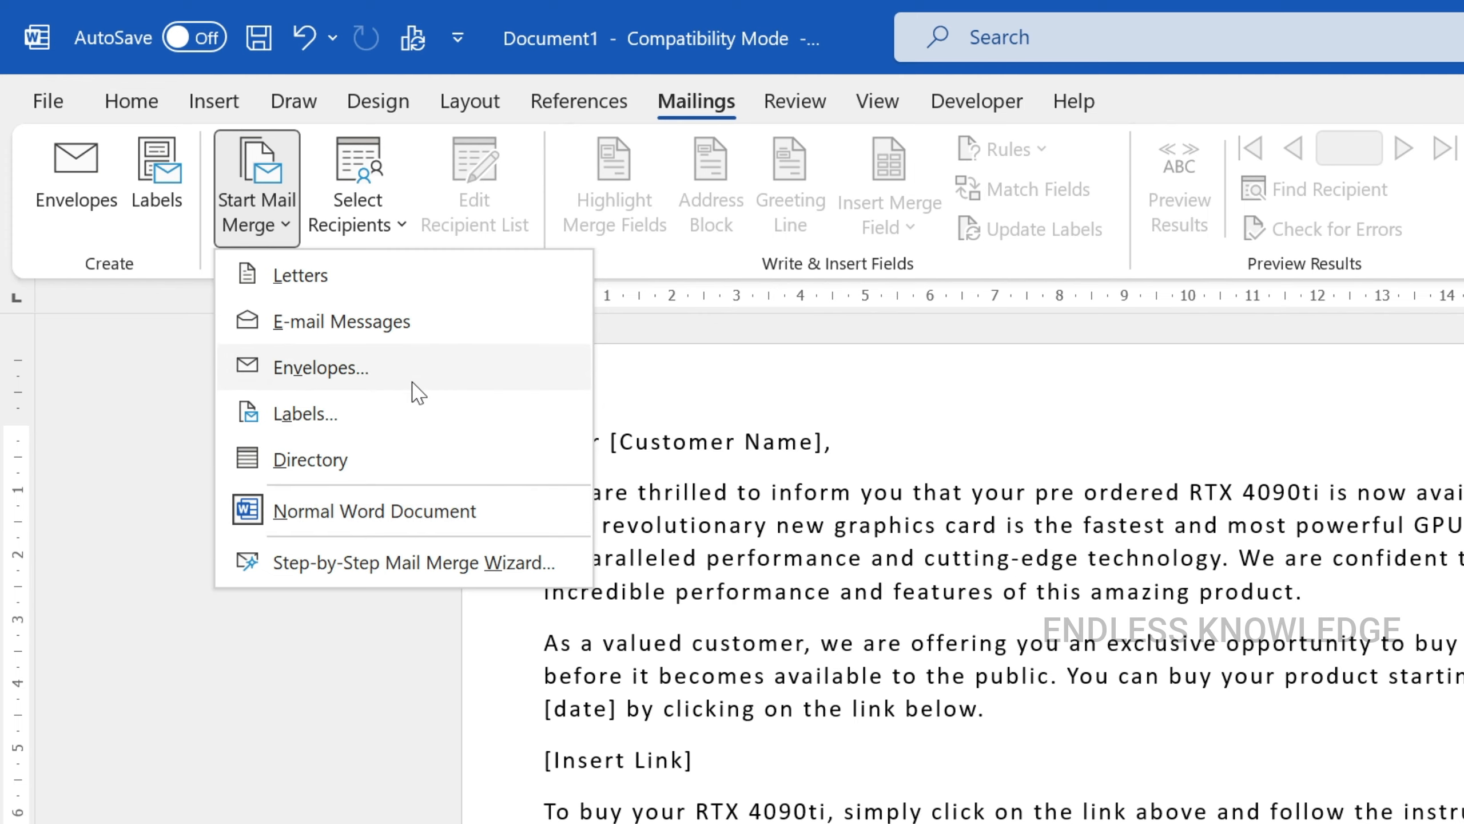
pyautogui.click(399, 321)
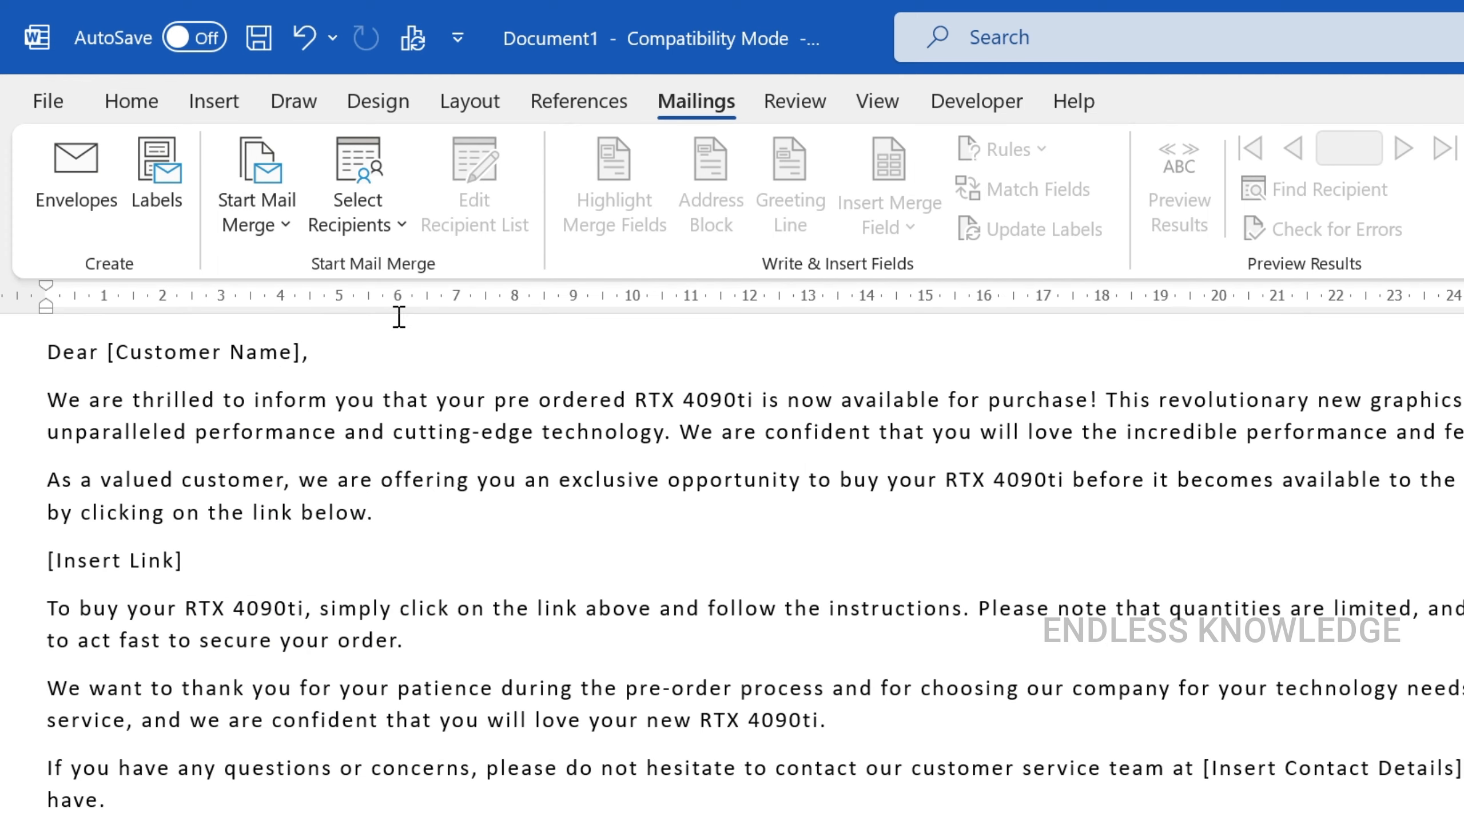
pyautogui.click(270, 234)
pyautogui.click(345, 510)
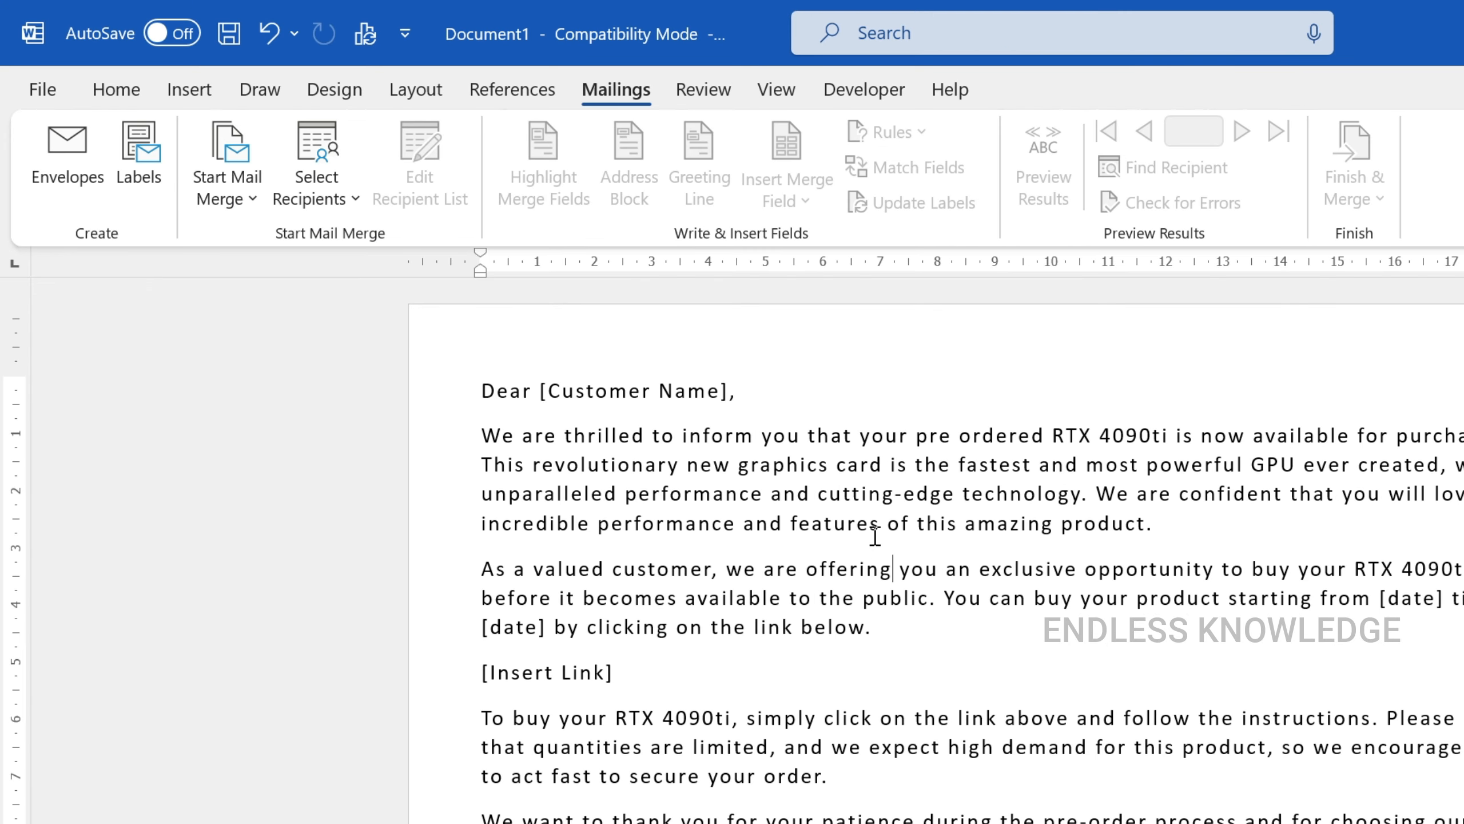
pyautogui.click(876, 535)
# - Examine the columns and customizable field names of a new typed recipient list without creating it
pyautogui.click(353, 200)
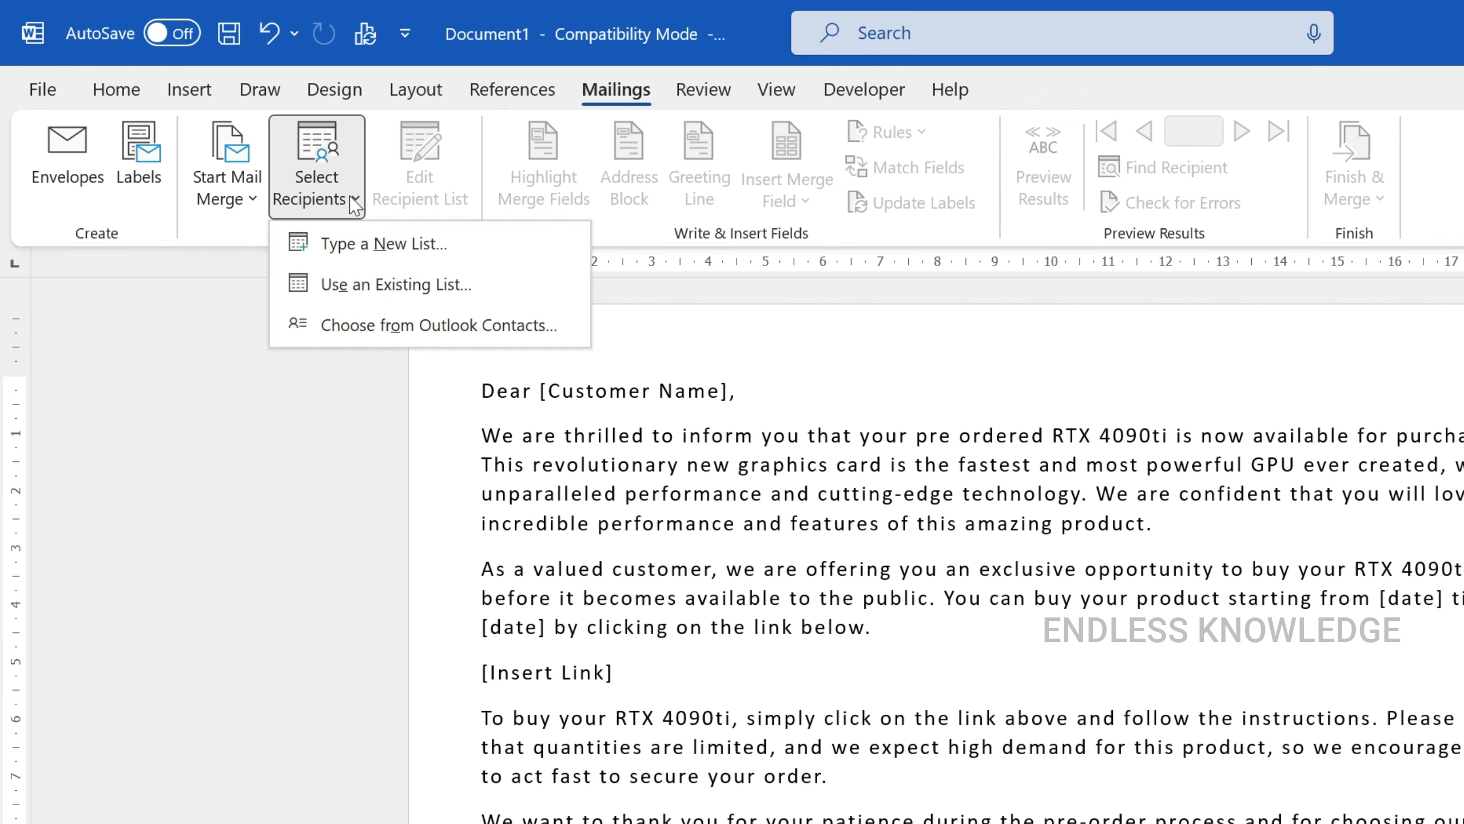
pyautogui.click(463, 258)
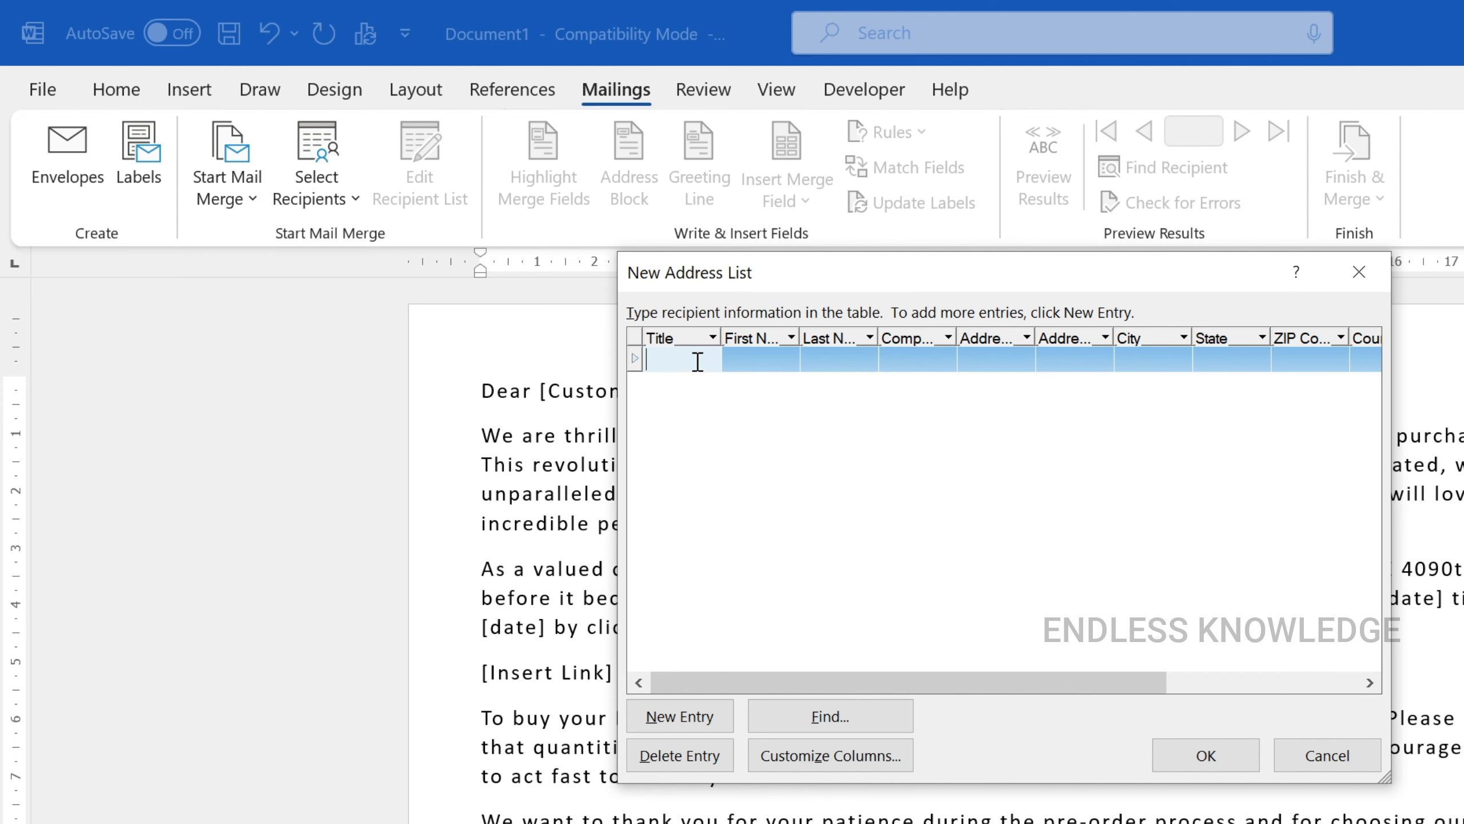
pyautogui.click(766, 372)
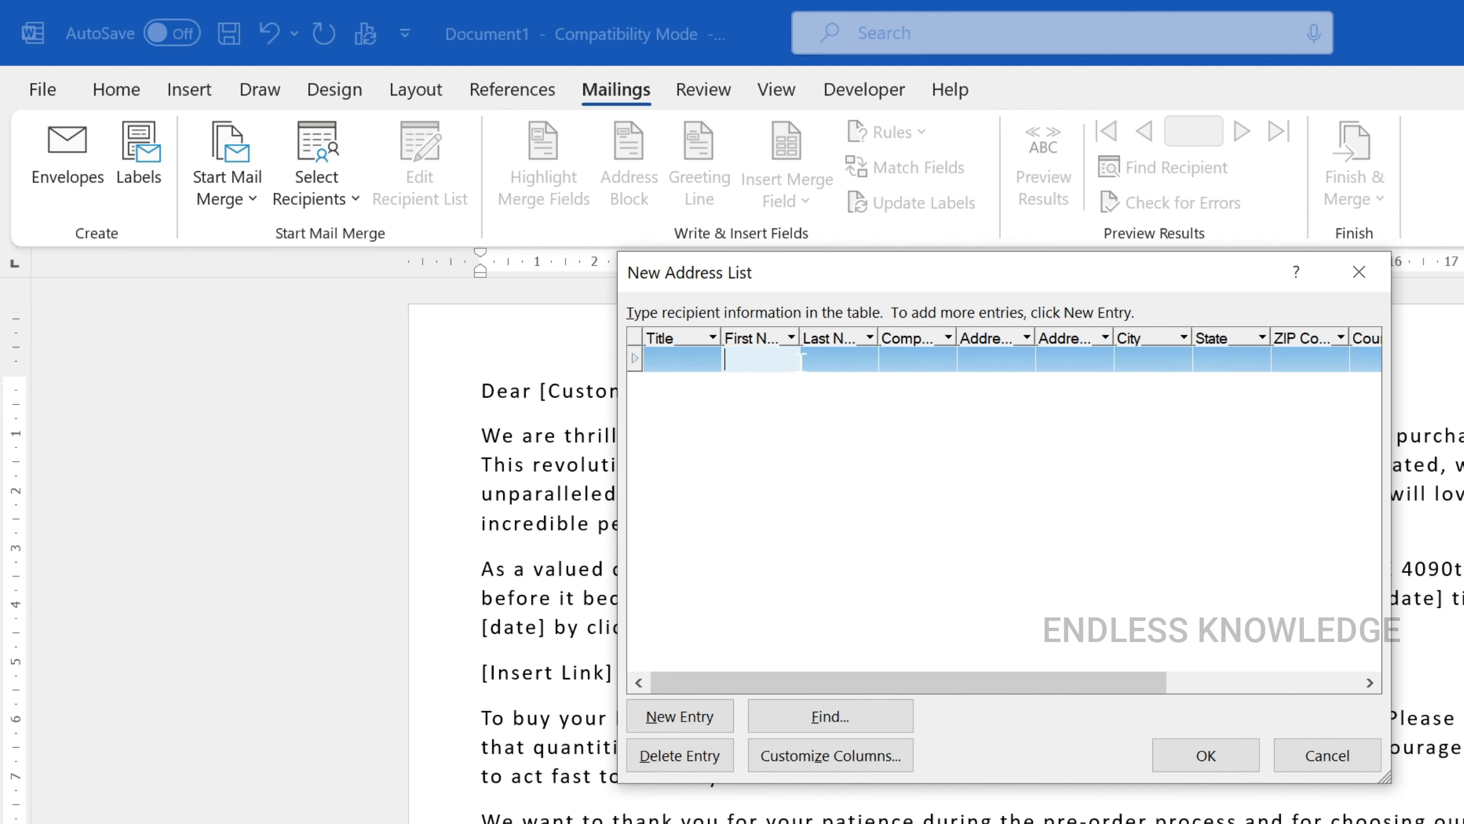
pyautogui.click(839, 363)
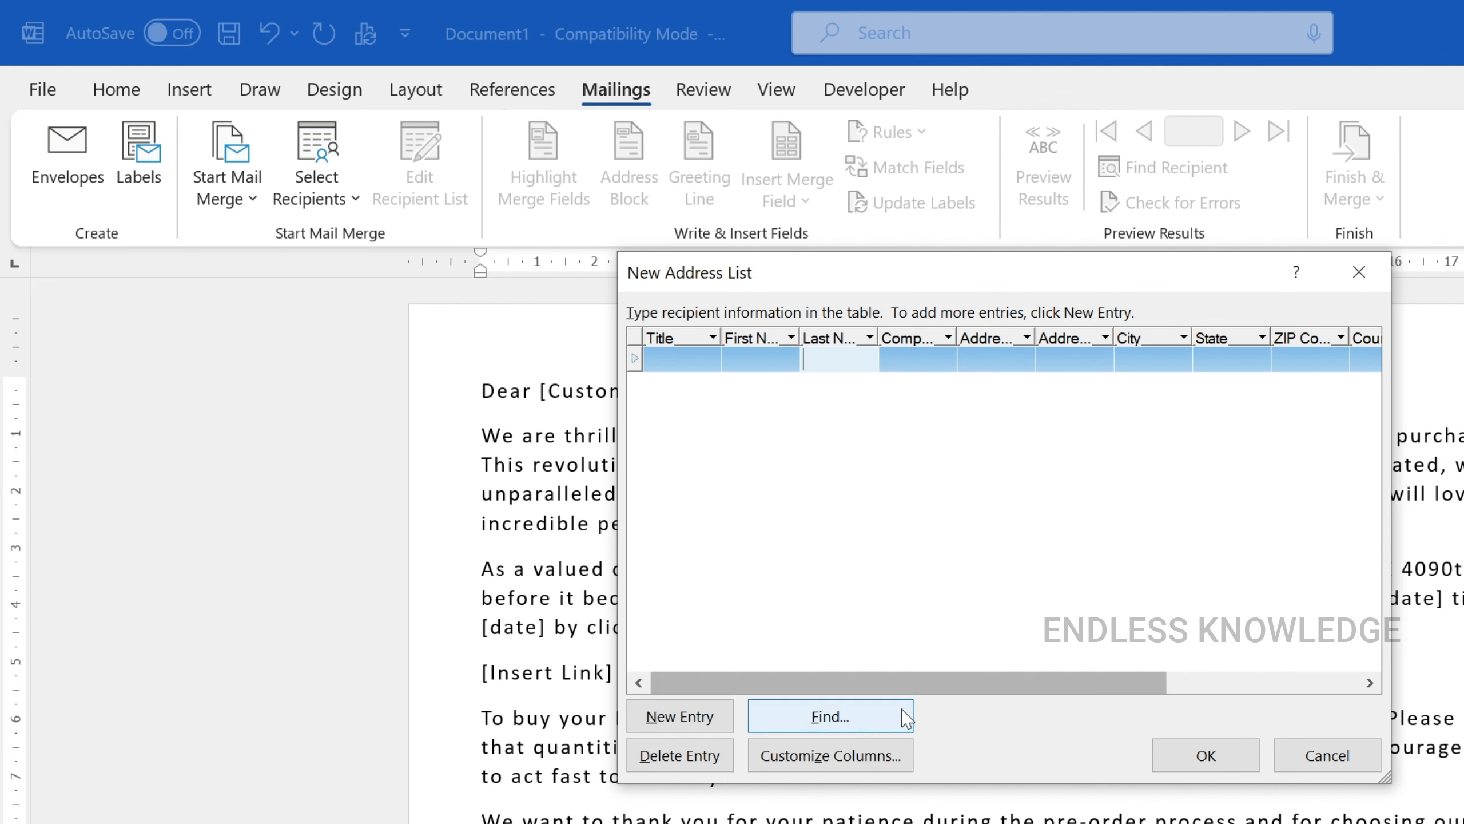
pyautogui.click(876, 758)
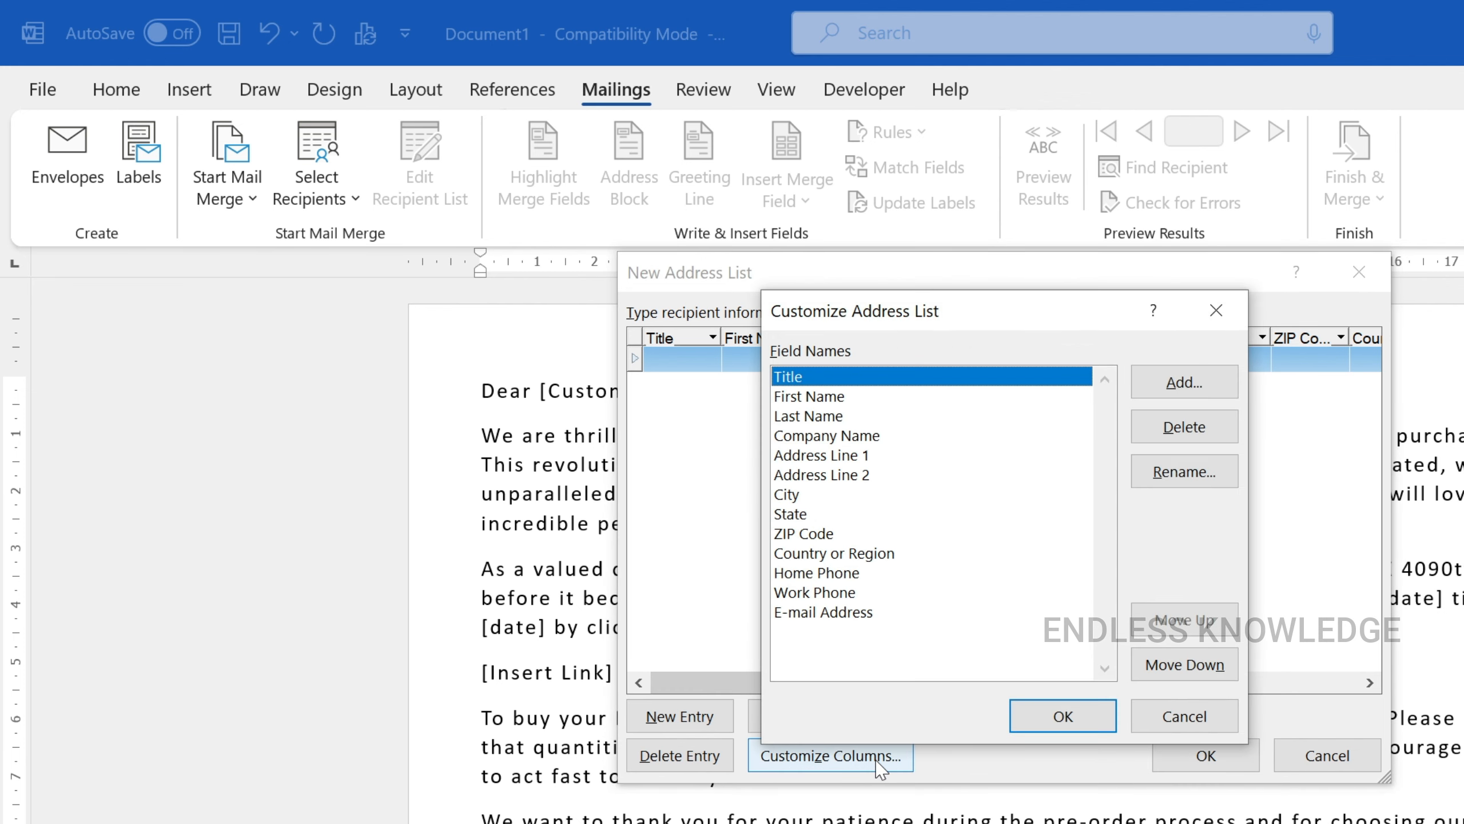
pyautogui.click(840, 460)
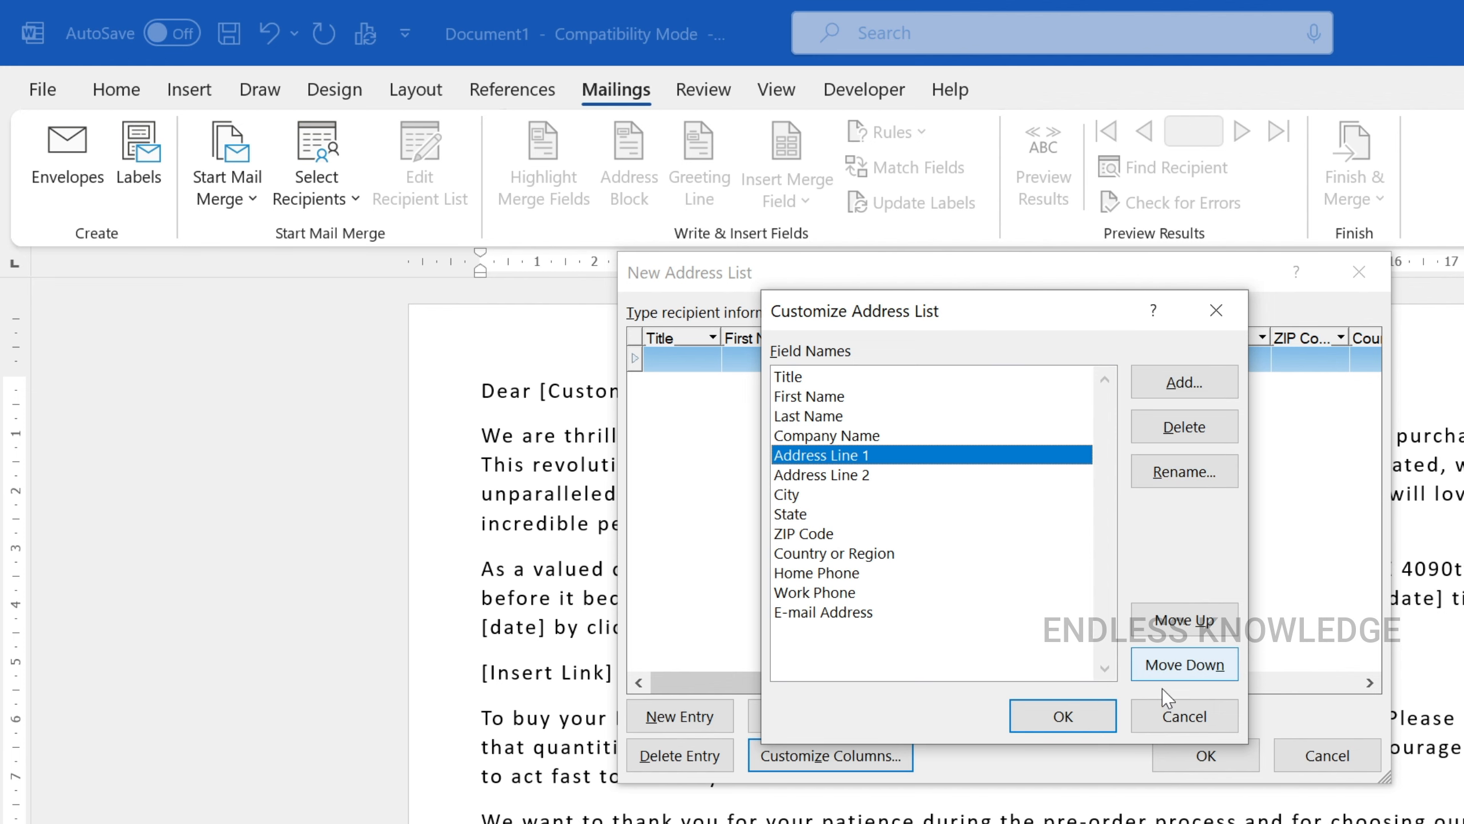
pyautogui.click(1183, 728)
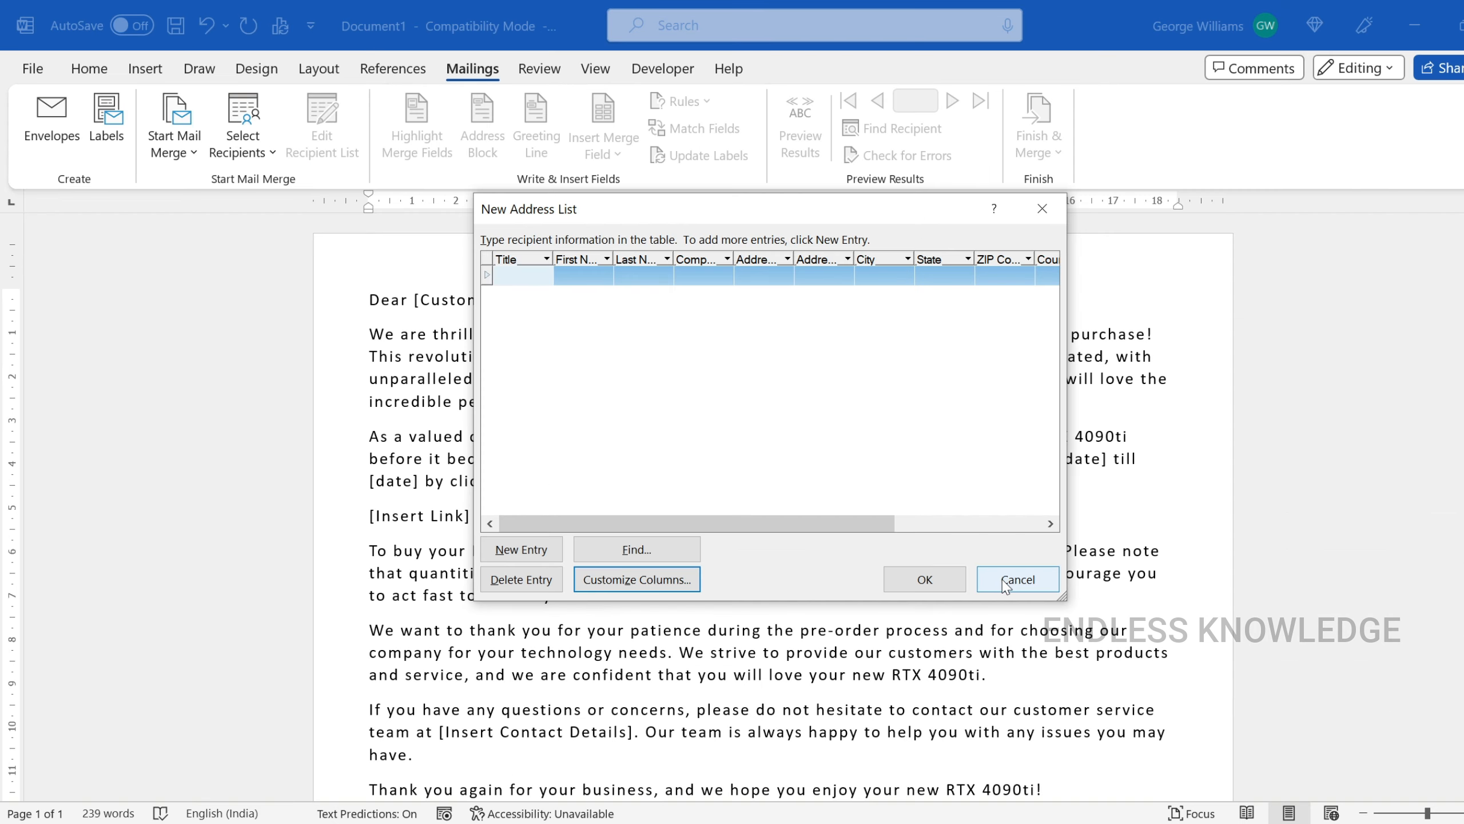
pyautogui.click(1006, 584)
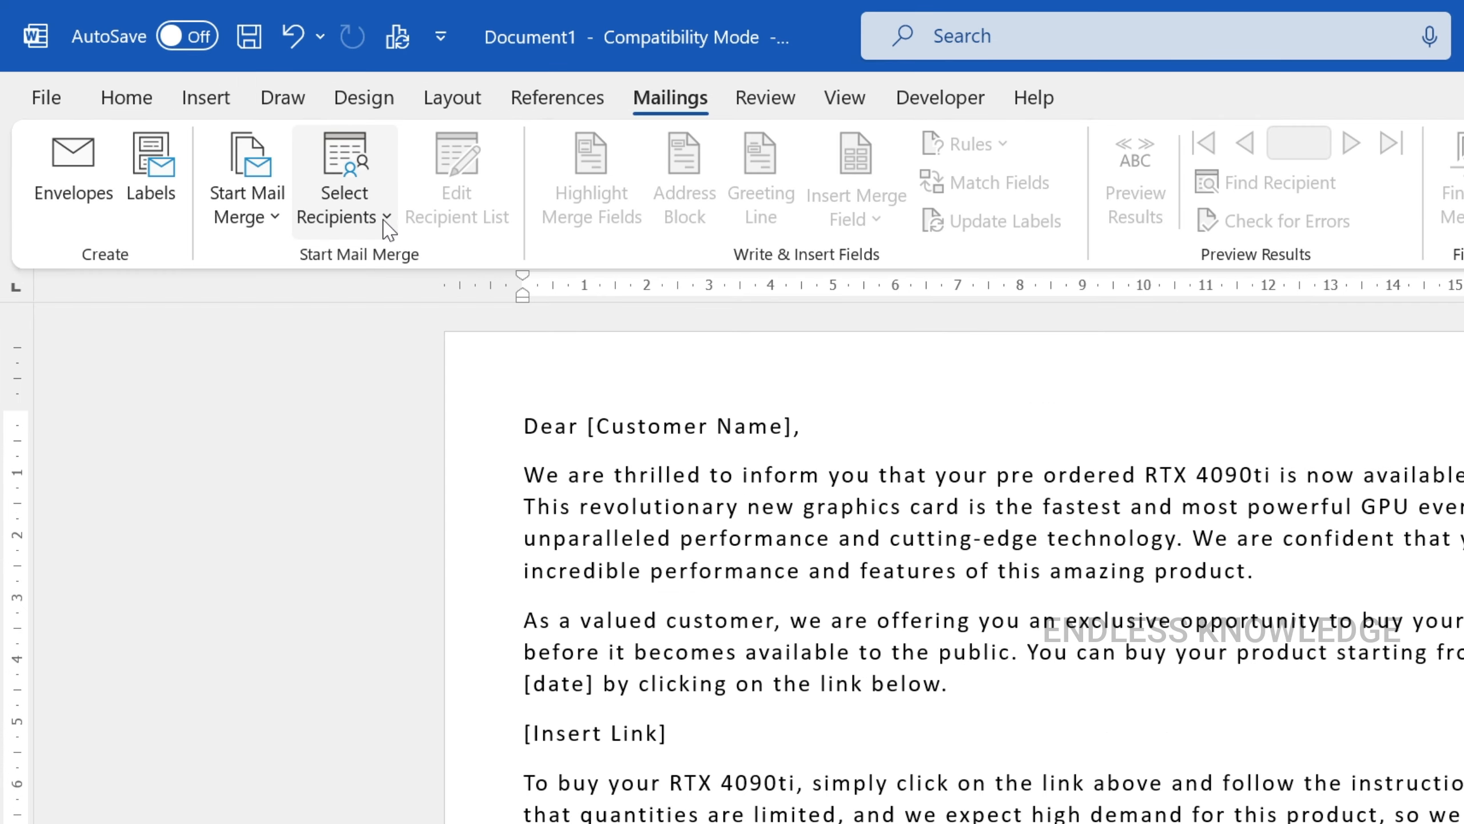
# - Check the Outlook contact folders offered as a recipient source without importing any
pyautogui.click(272, 159)
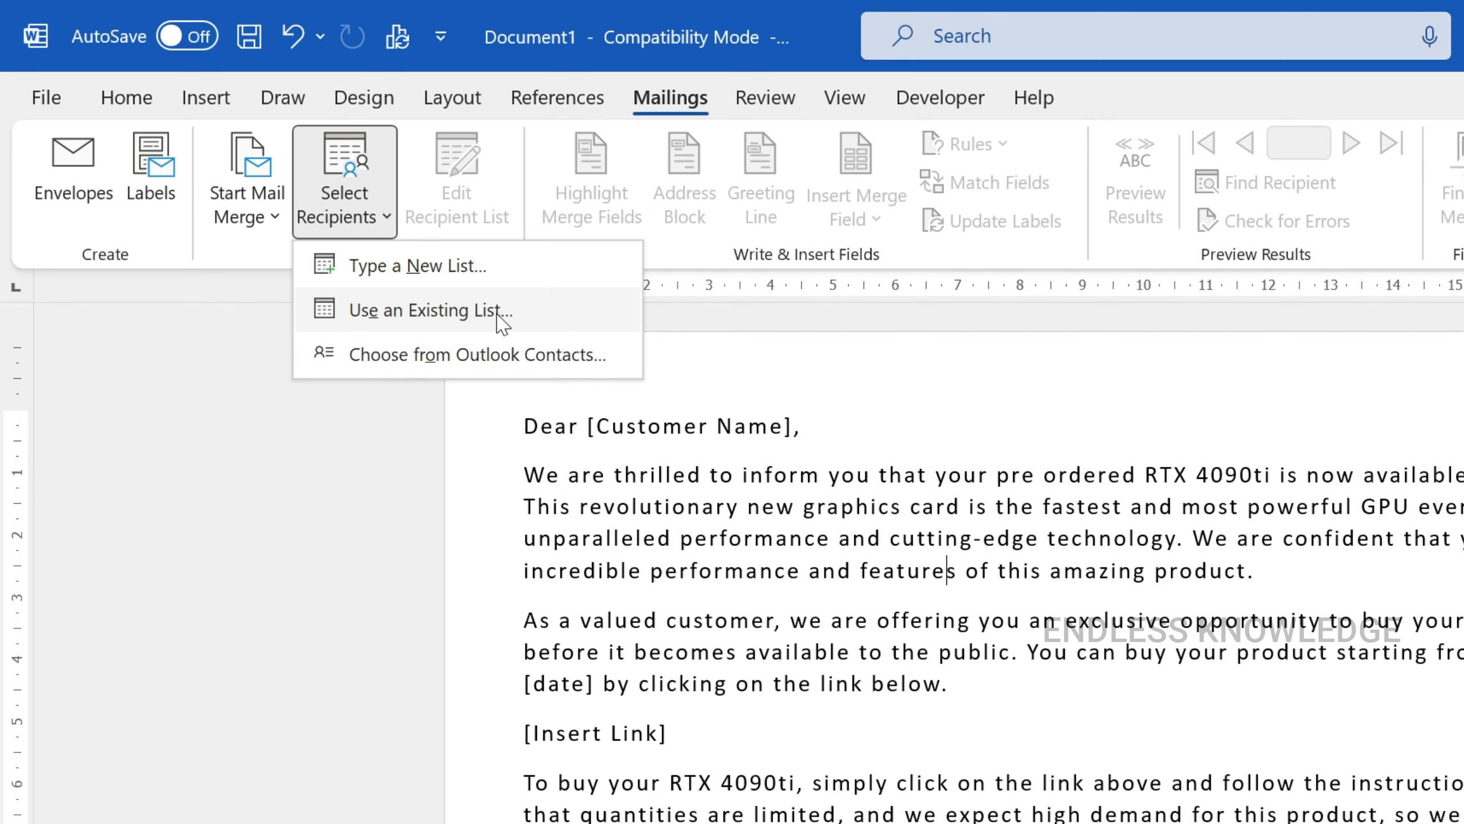
pyautogui.click(573, 356)
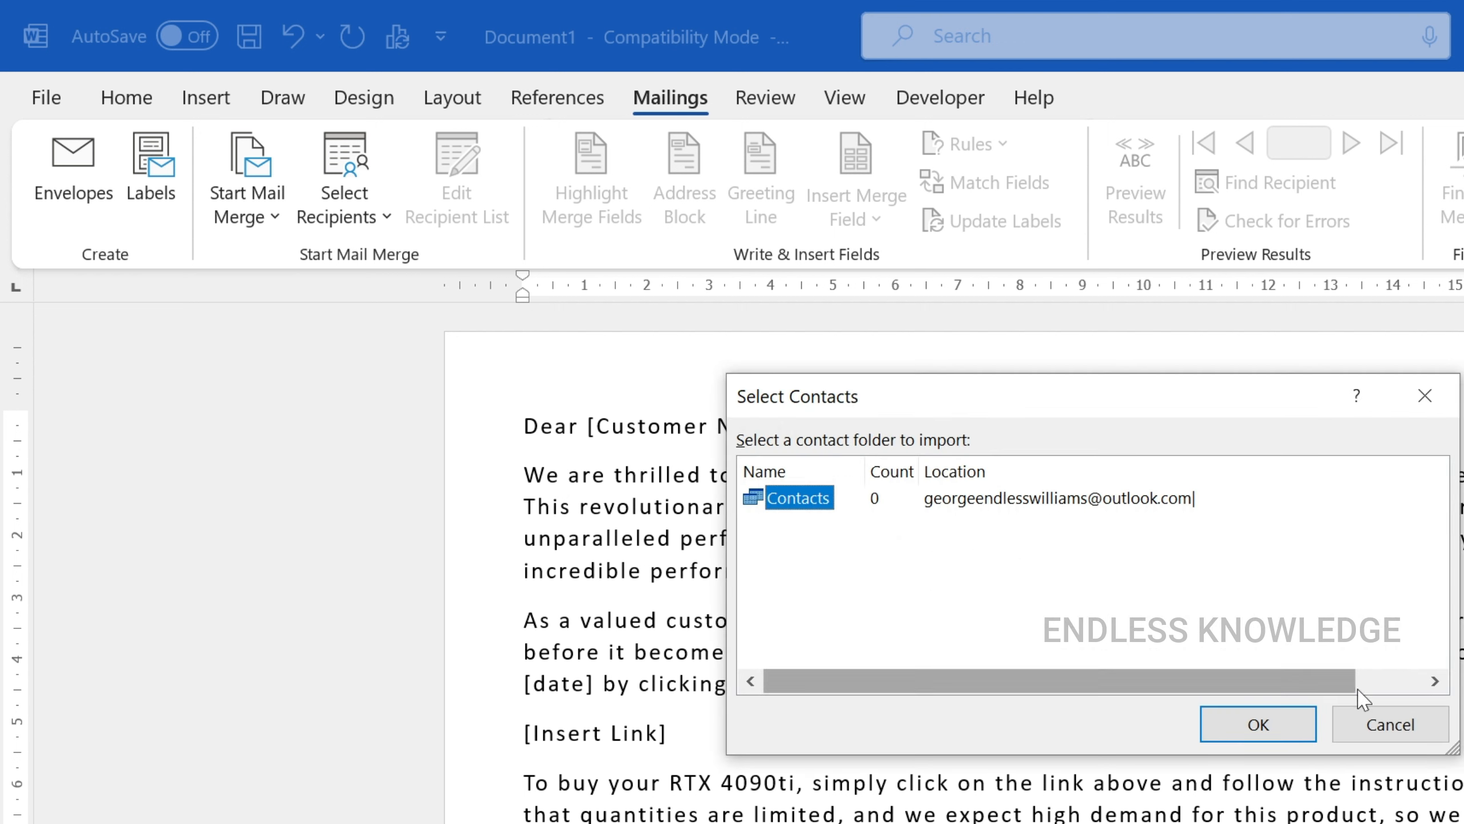
pyautogui.click(1390, 725)
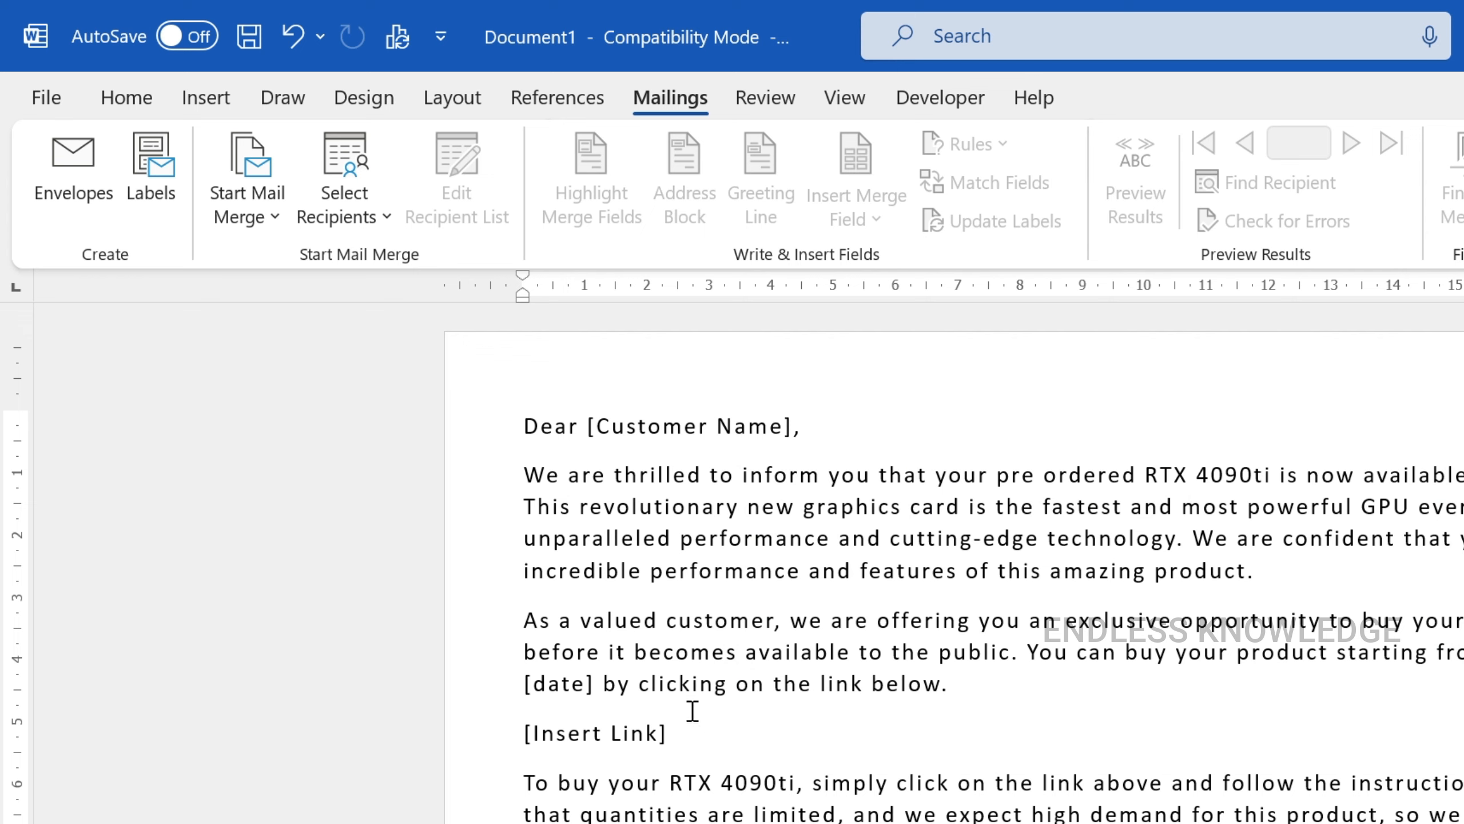
# - Use the existing list Pre Ordered.xlsx from the Desktop as recipients, choosing its 'Pre Ordered Cus$' table
pyautogui.click(351, 208)
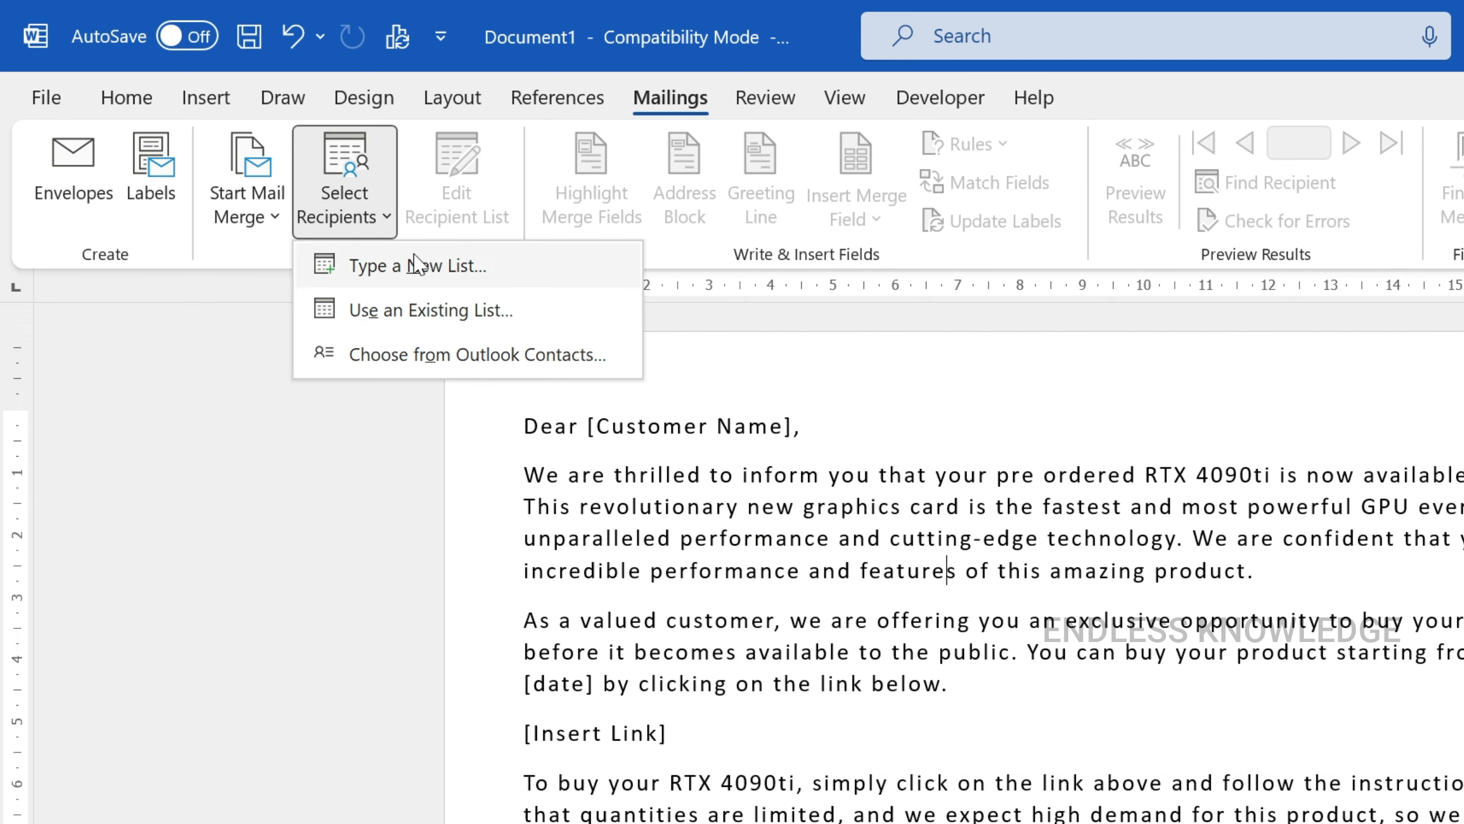
pyautogui.click(486, 312)
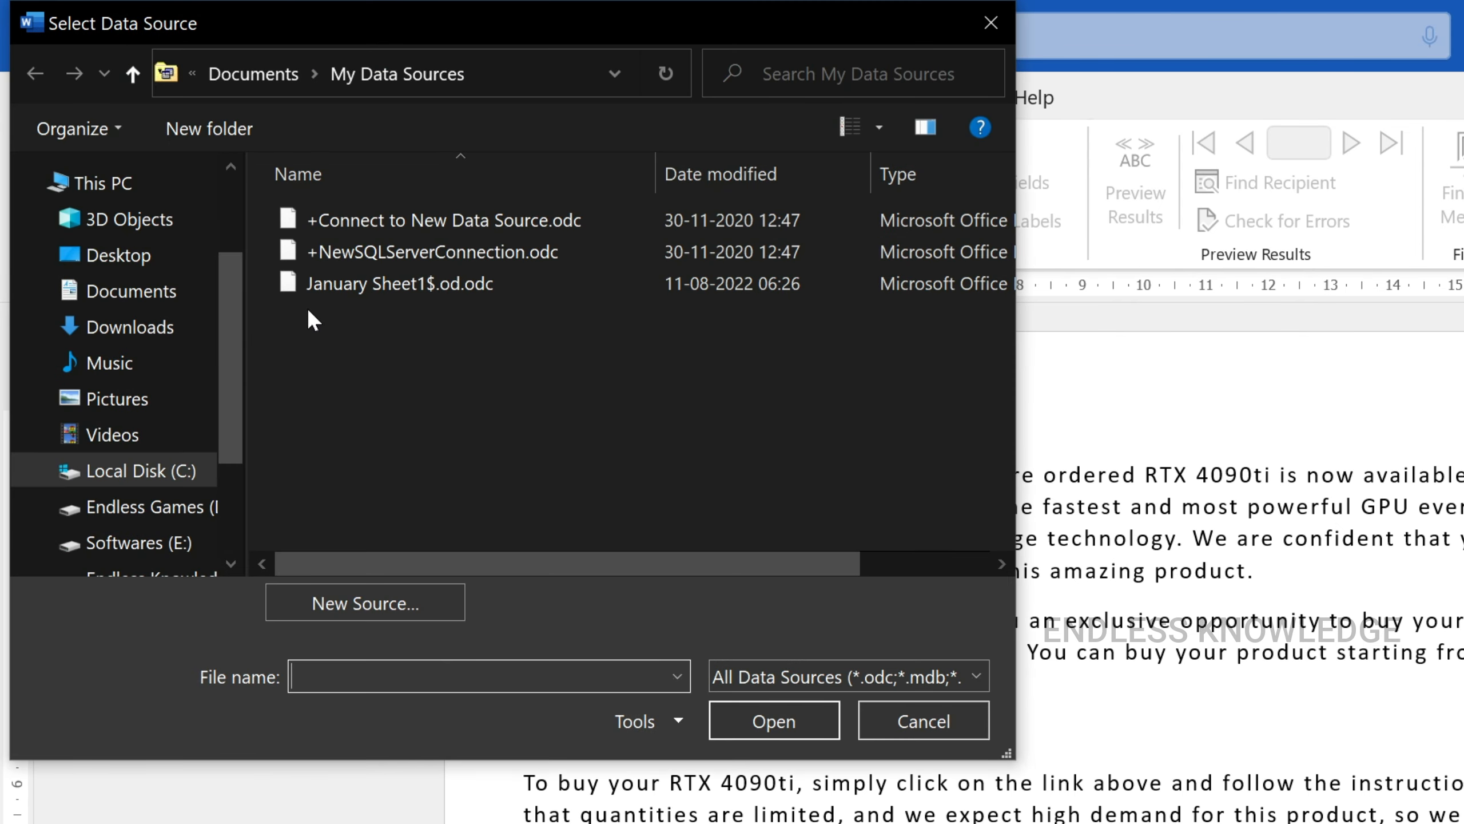
pyautogui.click(173, 254)
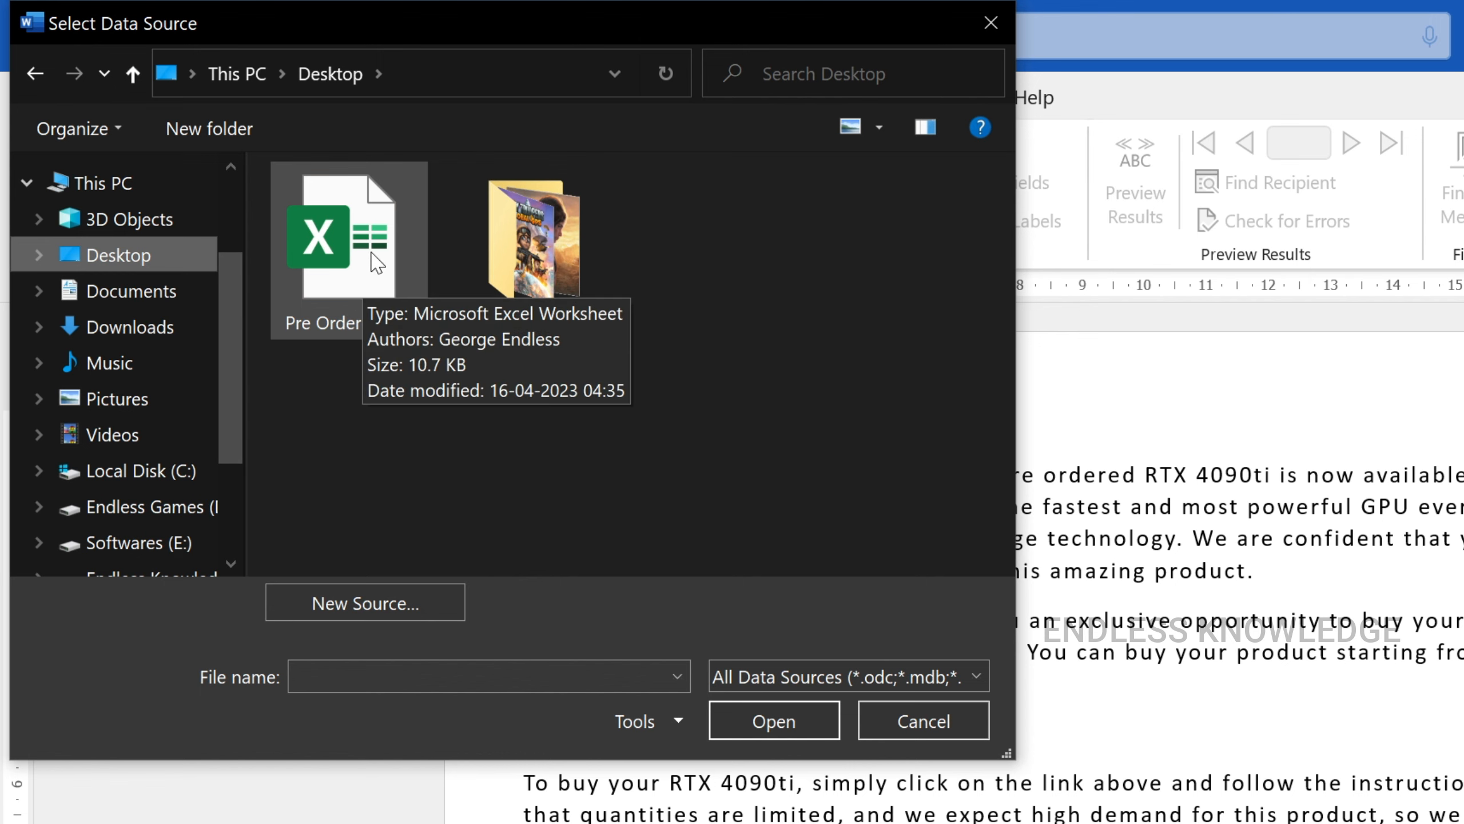
pyautogui.click(376, 254)
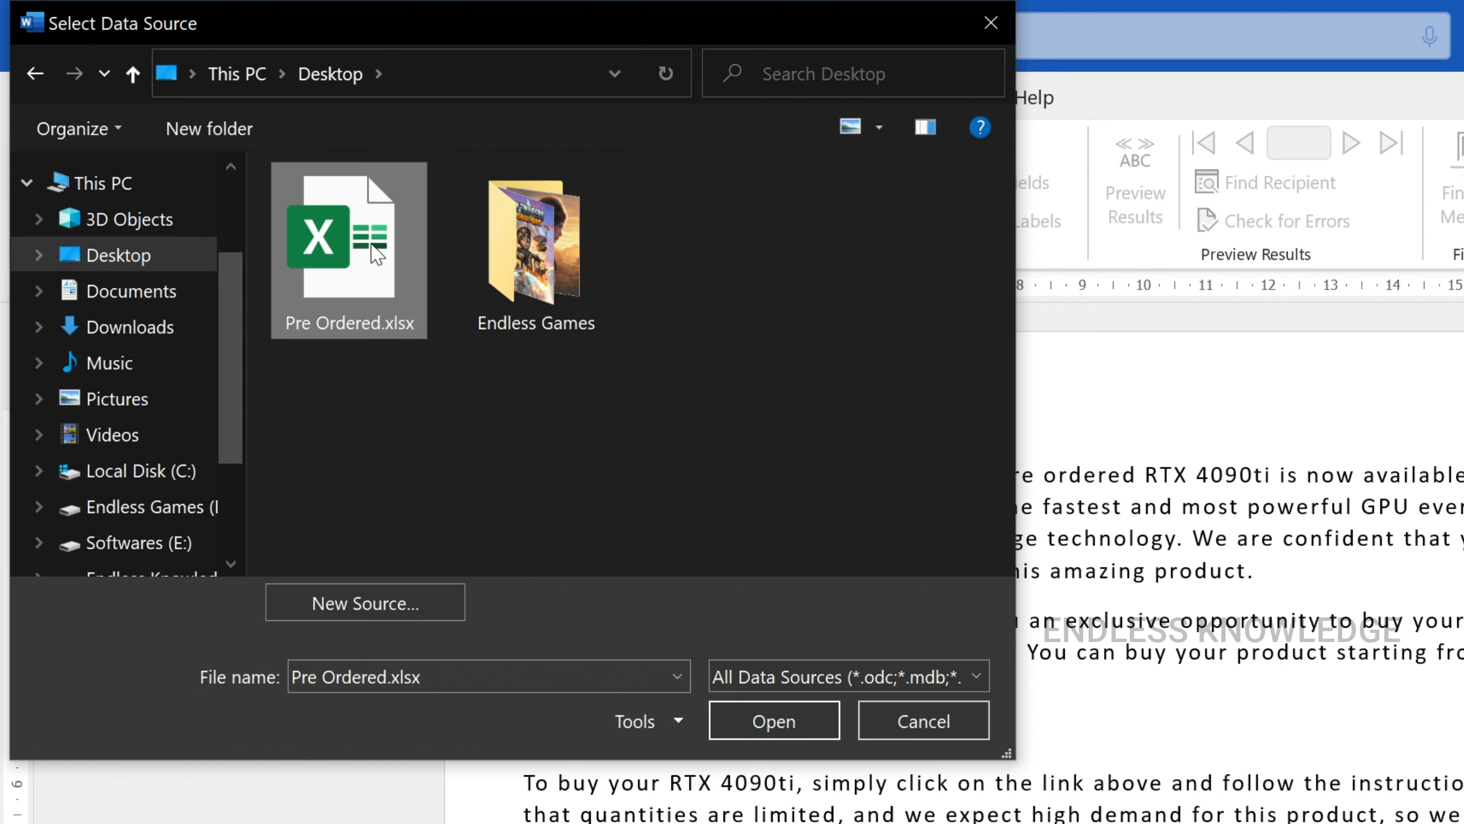
pyautogui.click(758, 718)
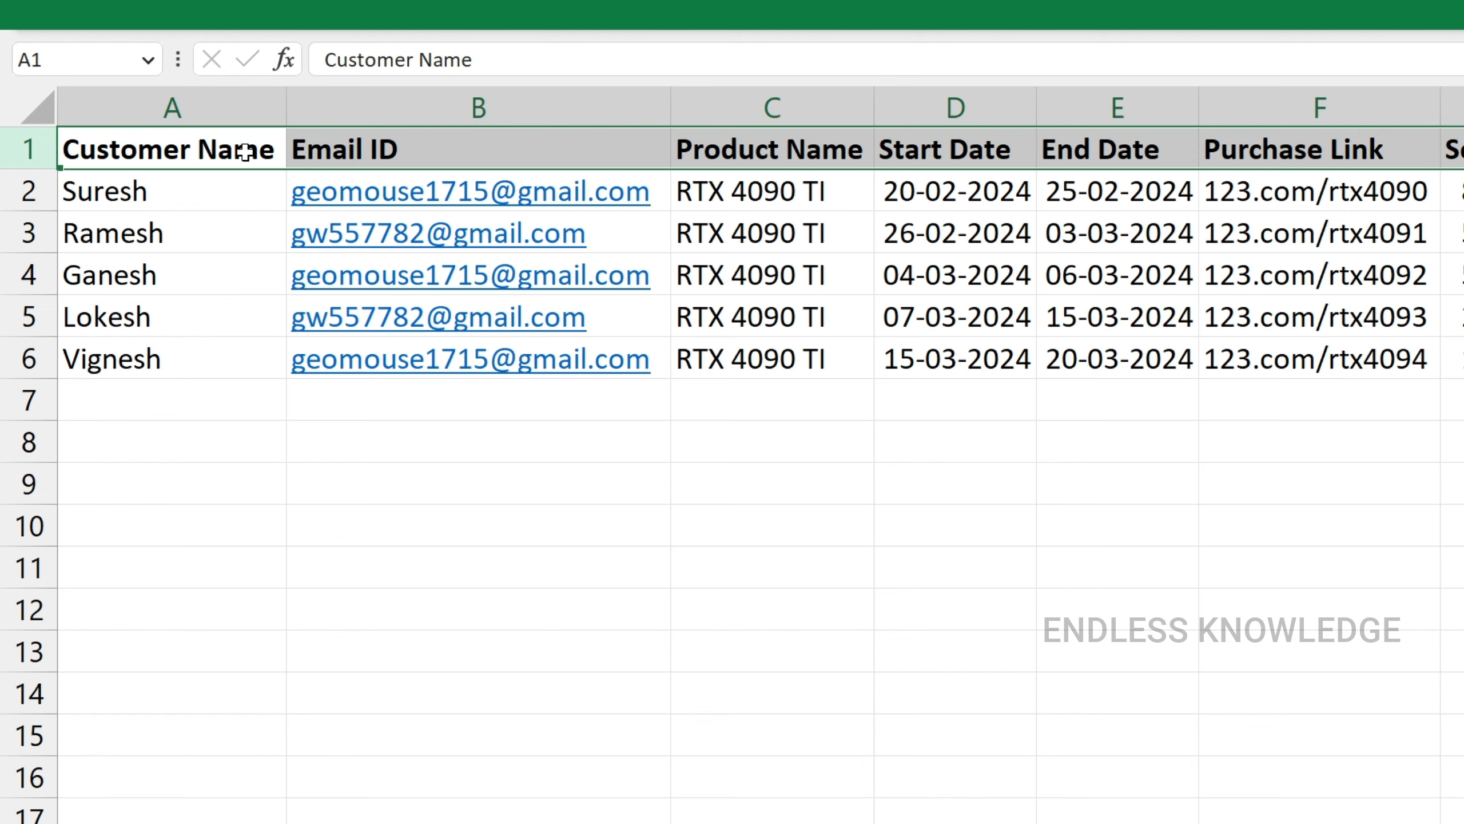
pyautogui.click(244, 151)
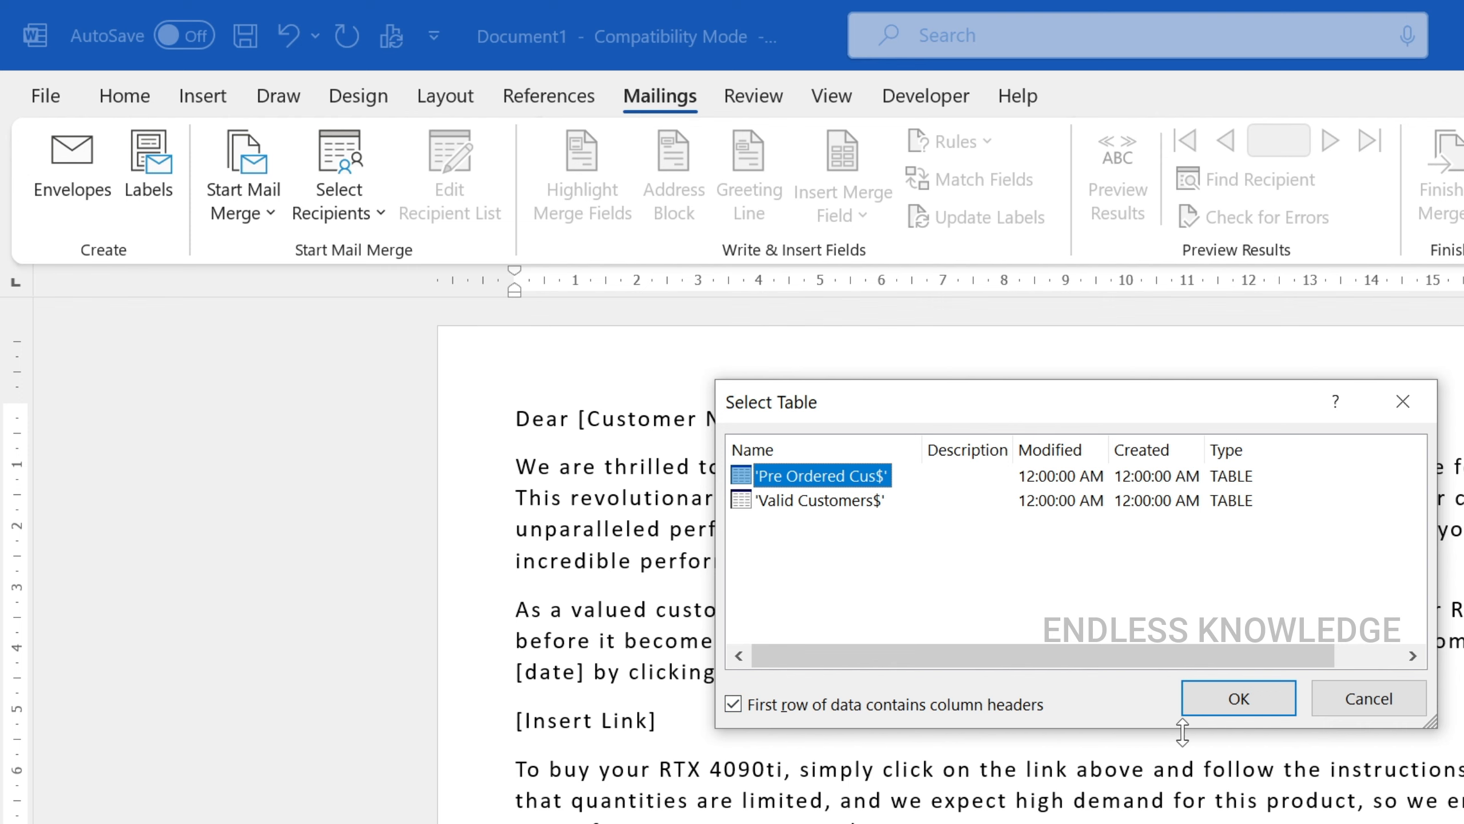
pyautogui.click(1237, 703)
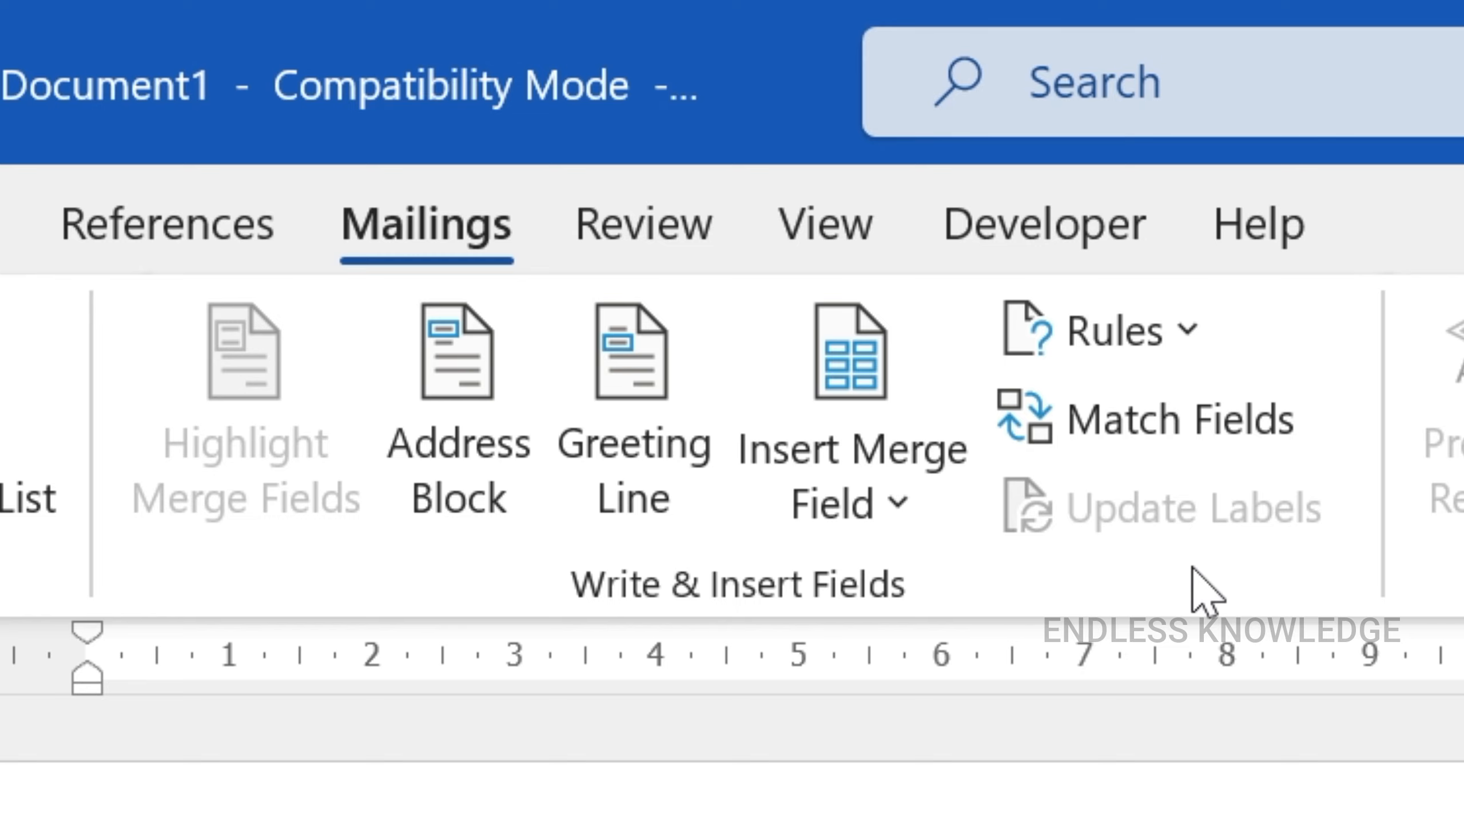
# - Replace the [Customer Name] placeholder in the greeting with the Customer_Name merge field
pyautogui.click(927, 505)
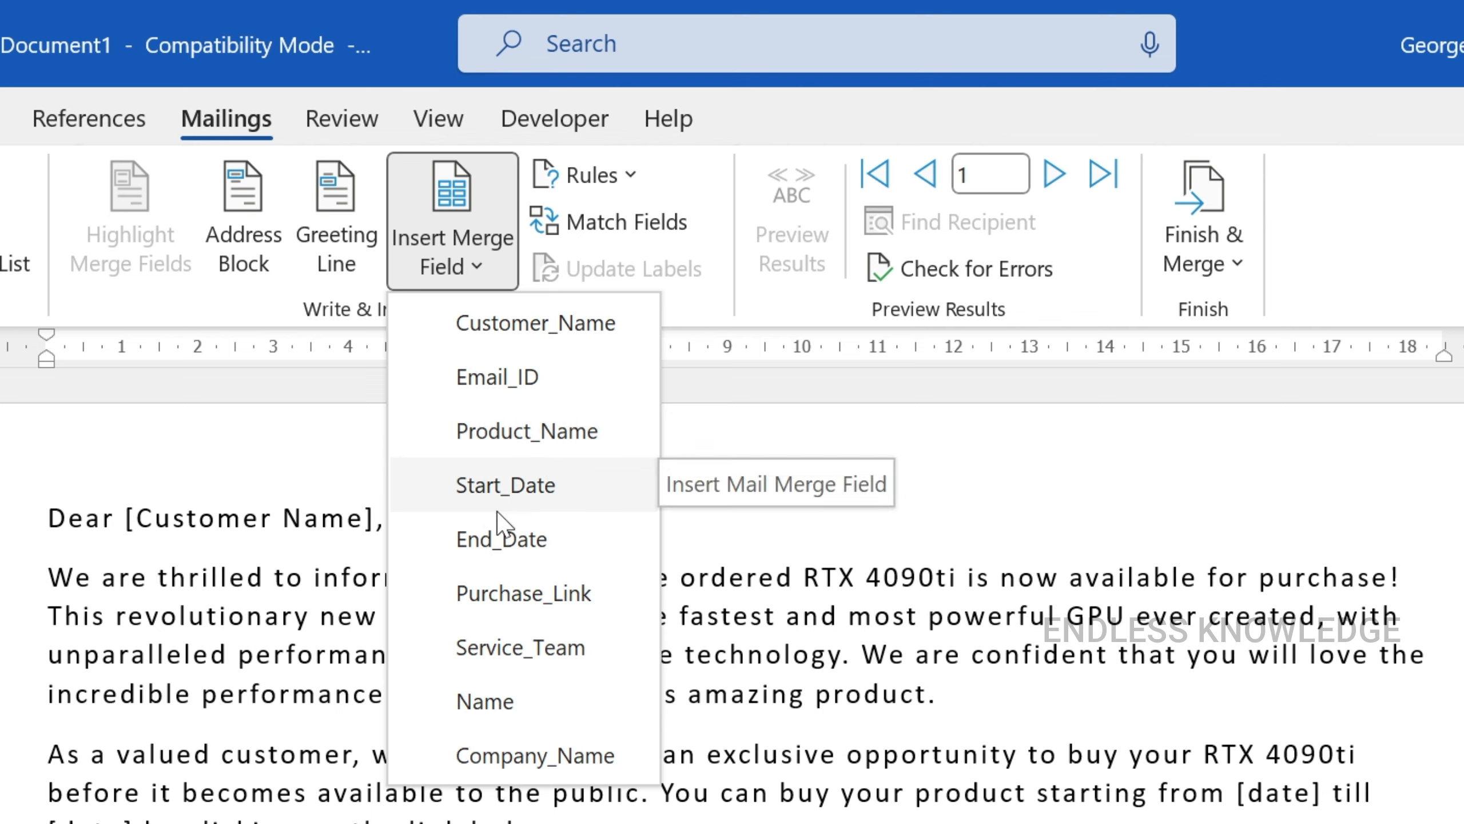
pyautogui.click(295, 577)
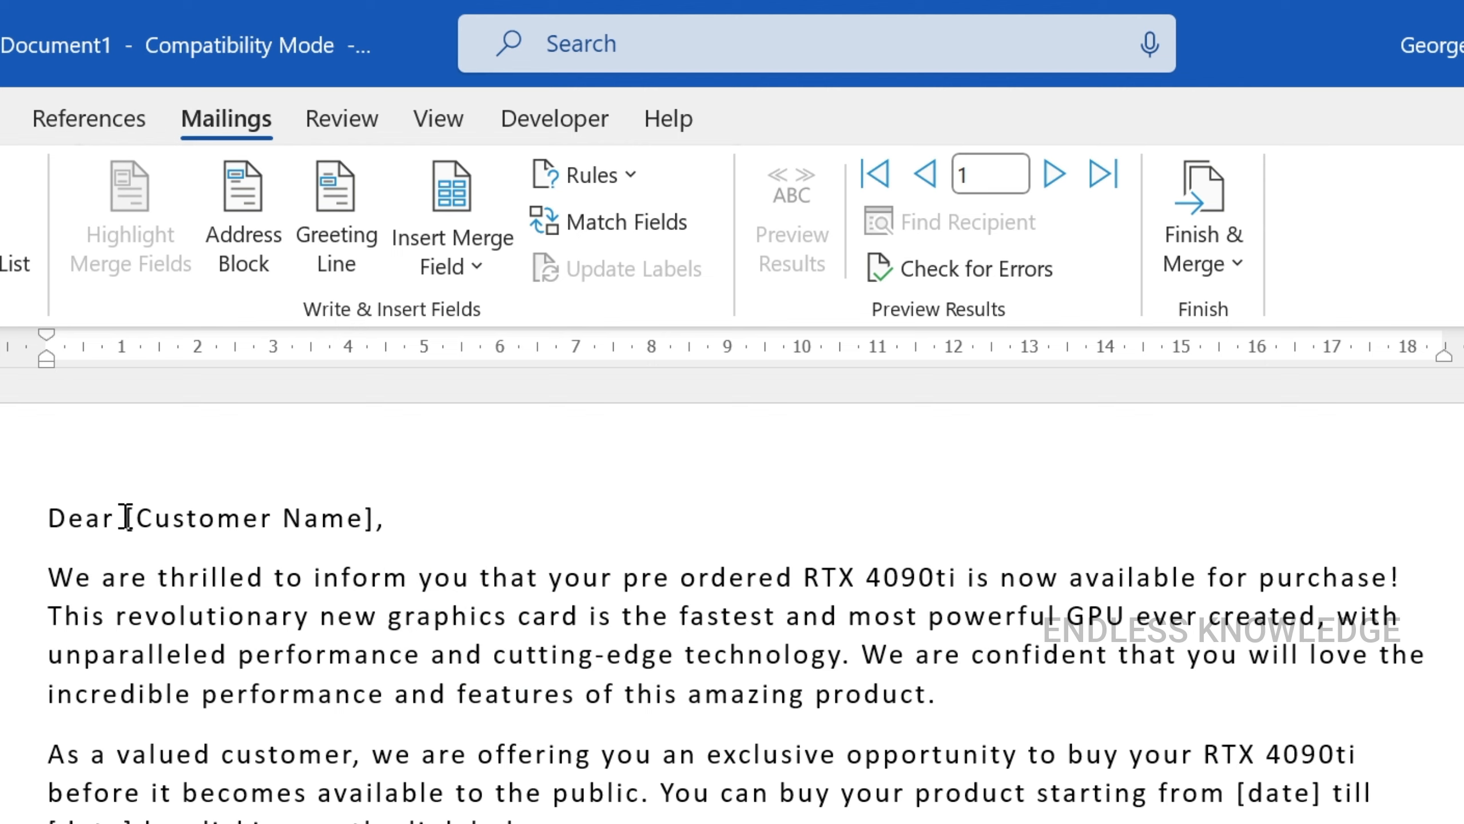
pyautogui.moveTo(124, 516); pyautogui.dragTo(363, 513)
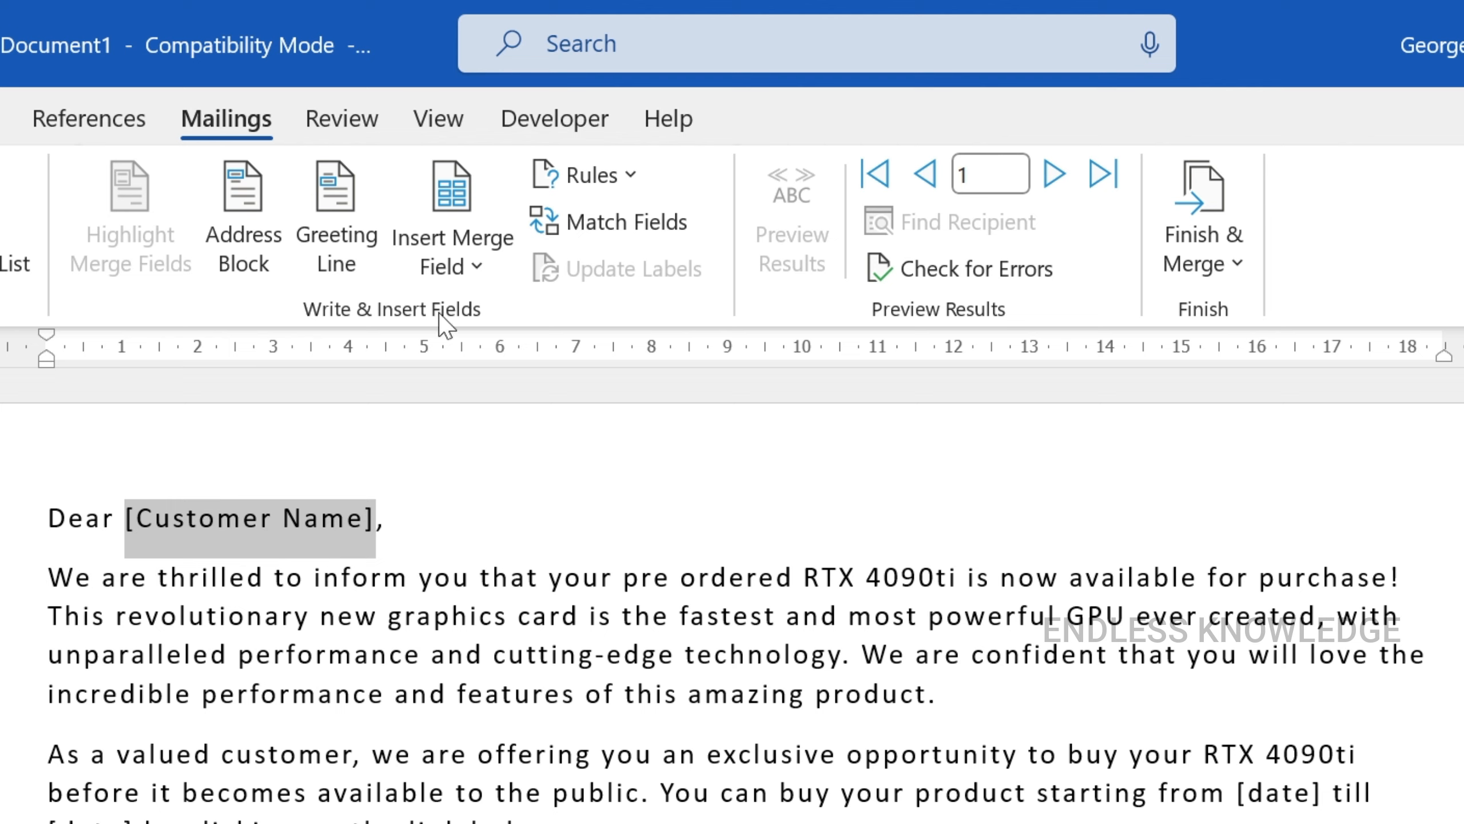
pyautogui.click(466, 256)
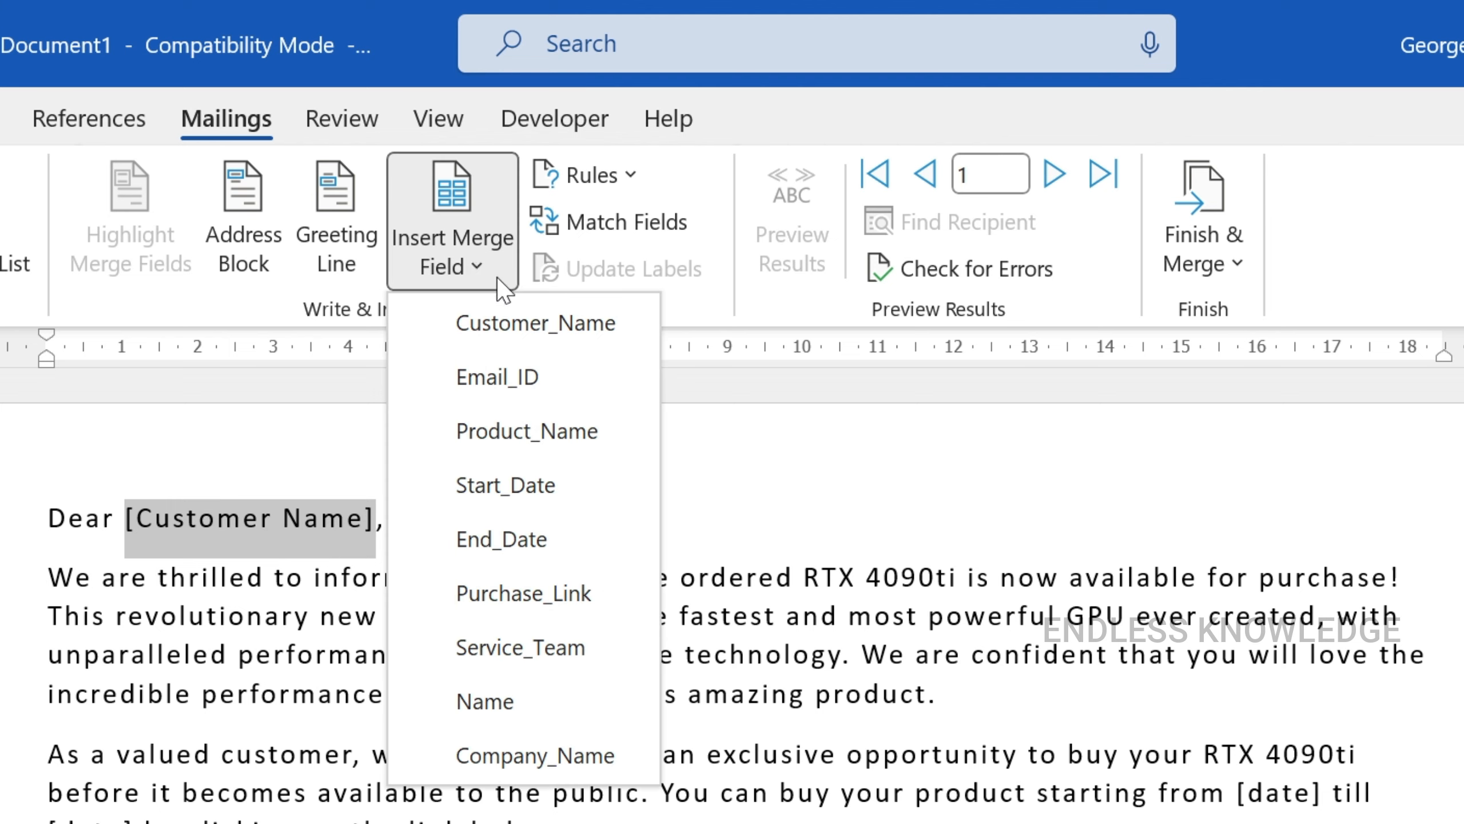
pyautogui.click(530, 320)
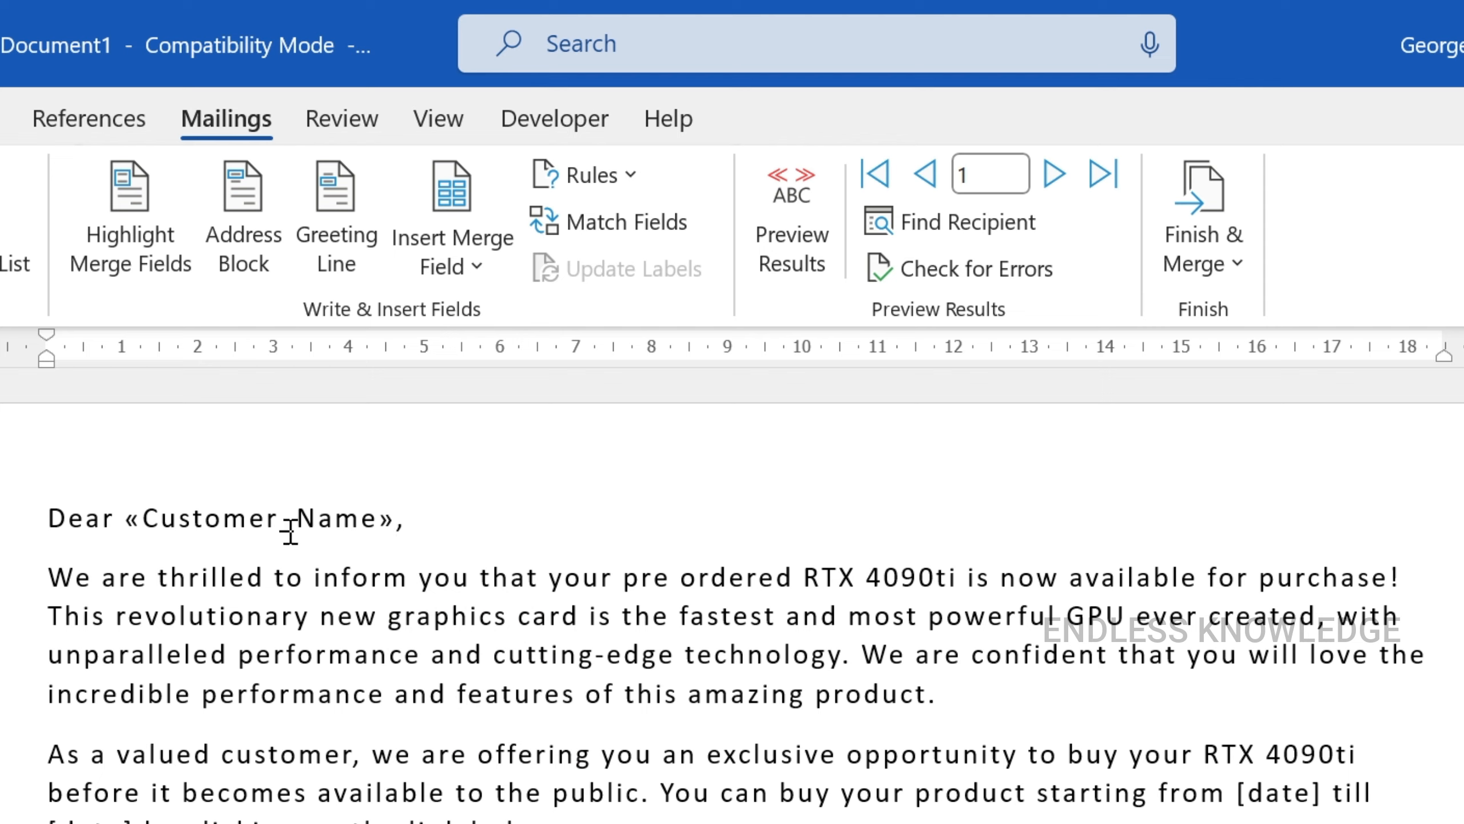
# - Preview the merged greeting for several recipients, return to the first record and turn the preview off
pyautogui.click(804, 266)
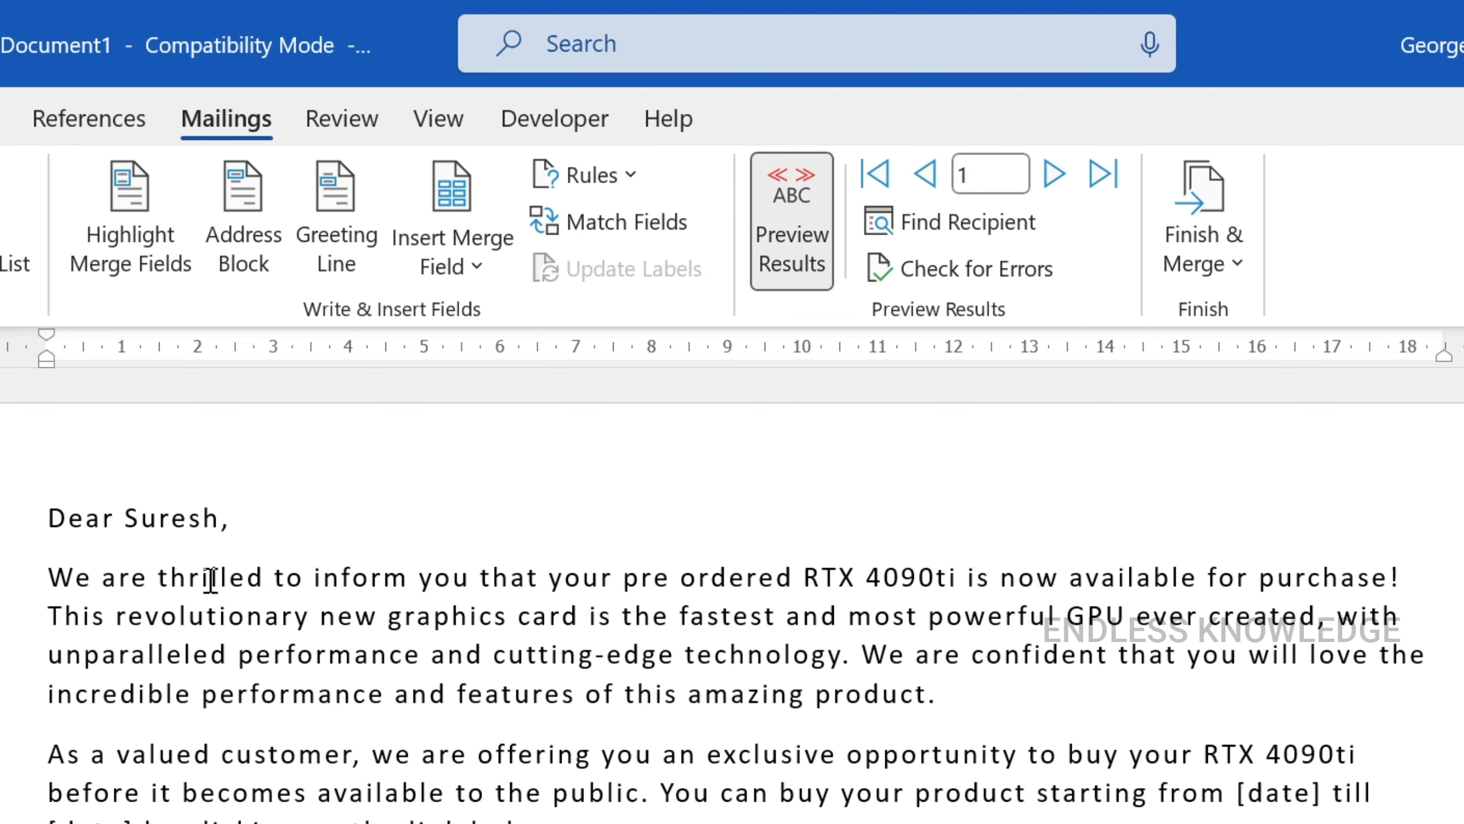
pyautogui.click(1058, 172)
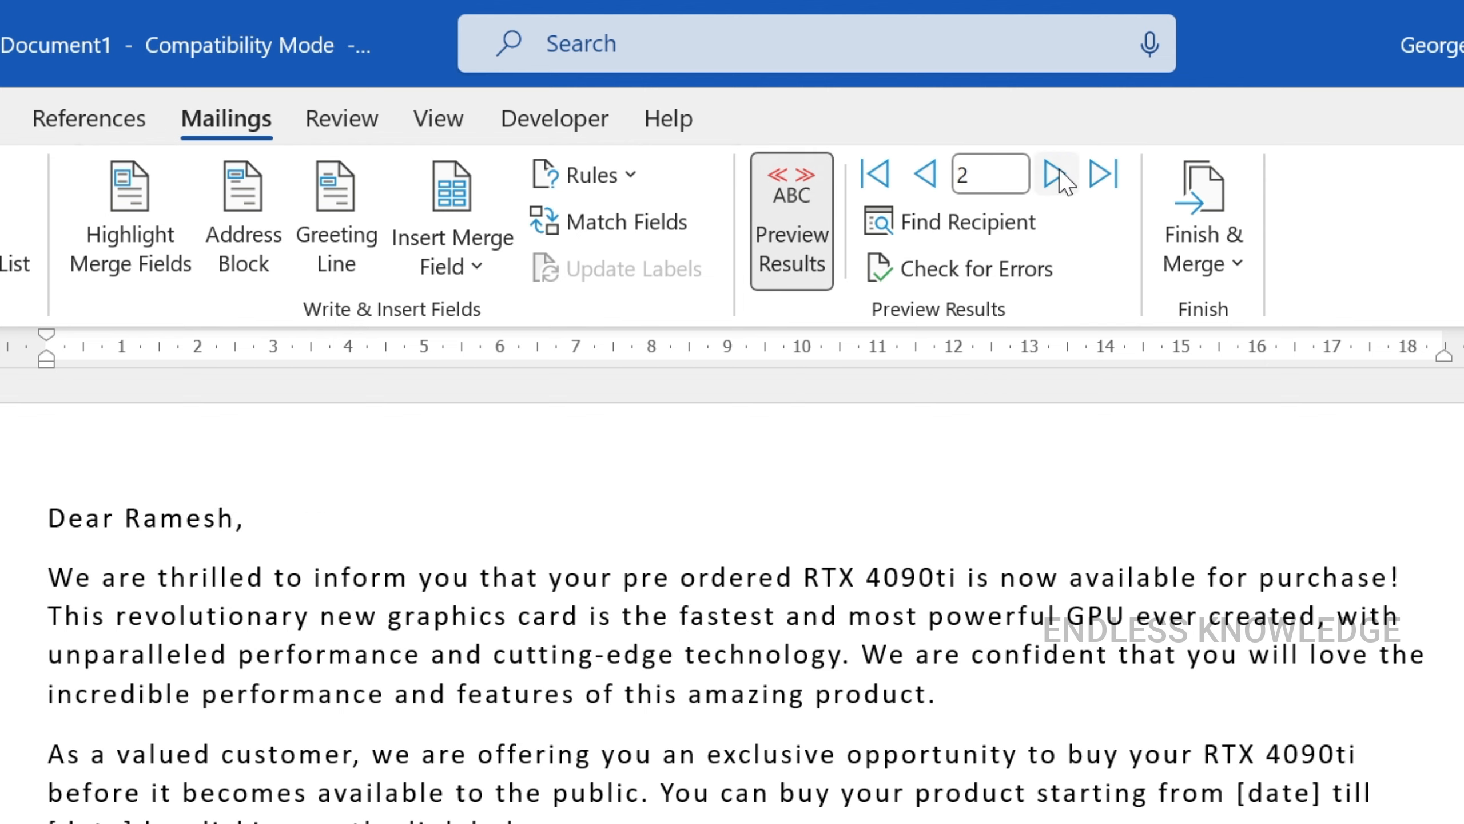
pyautogui.click(1059, 172)
pyautogui.click(1058, 172)
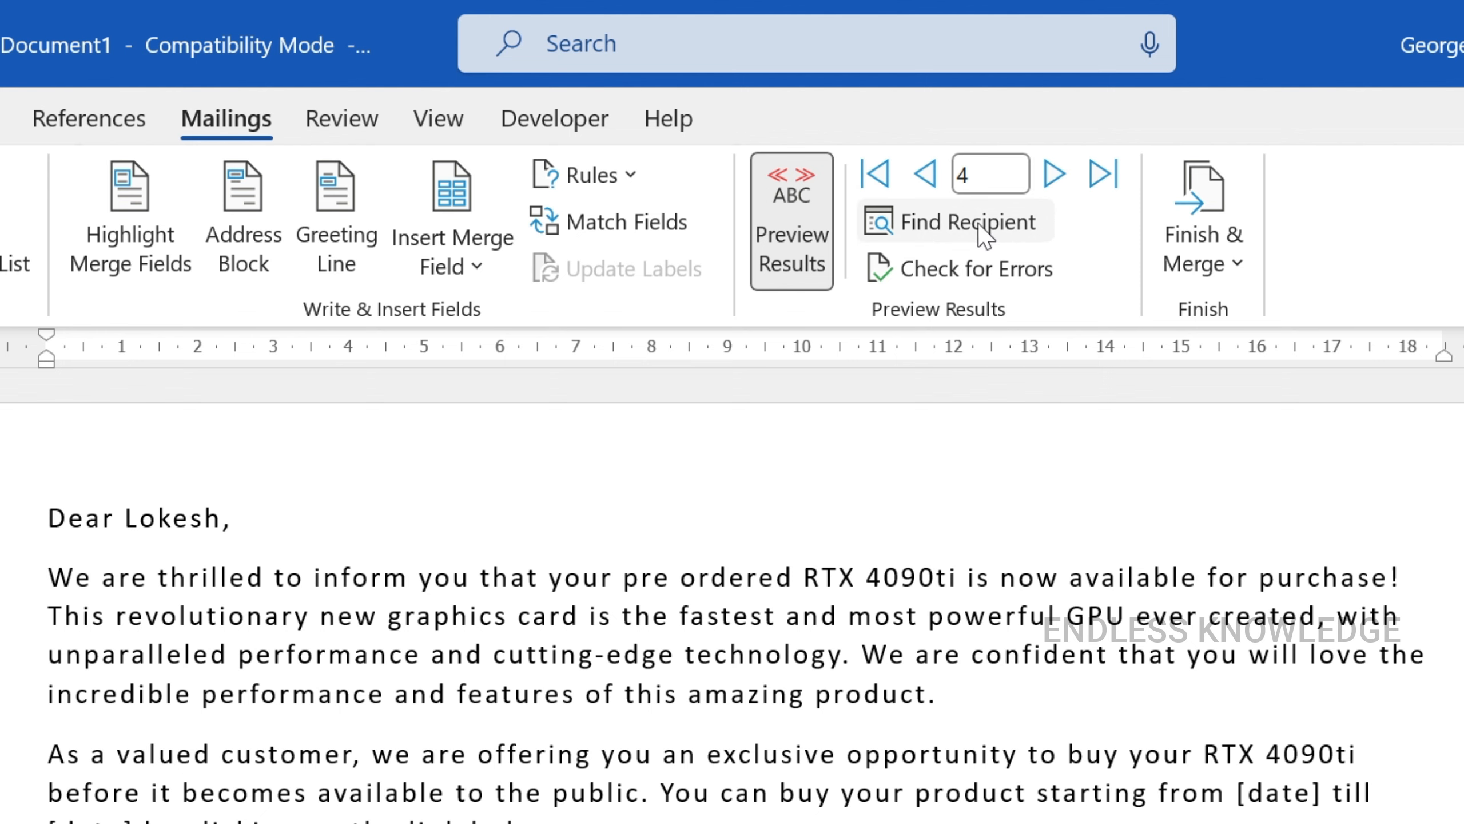
pyautogui.click(926, 175)
pyautogui.click(926, 175)
pyautogui.click(927, 175)
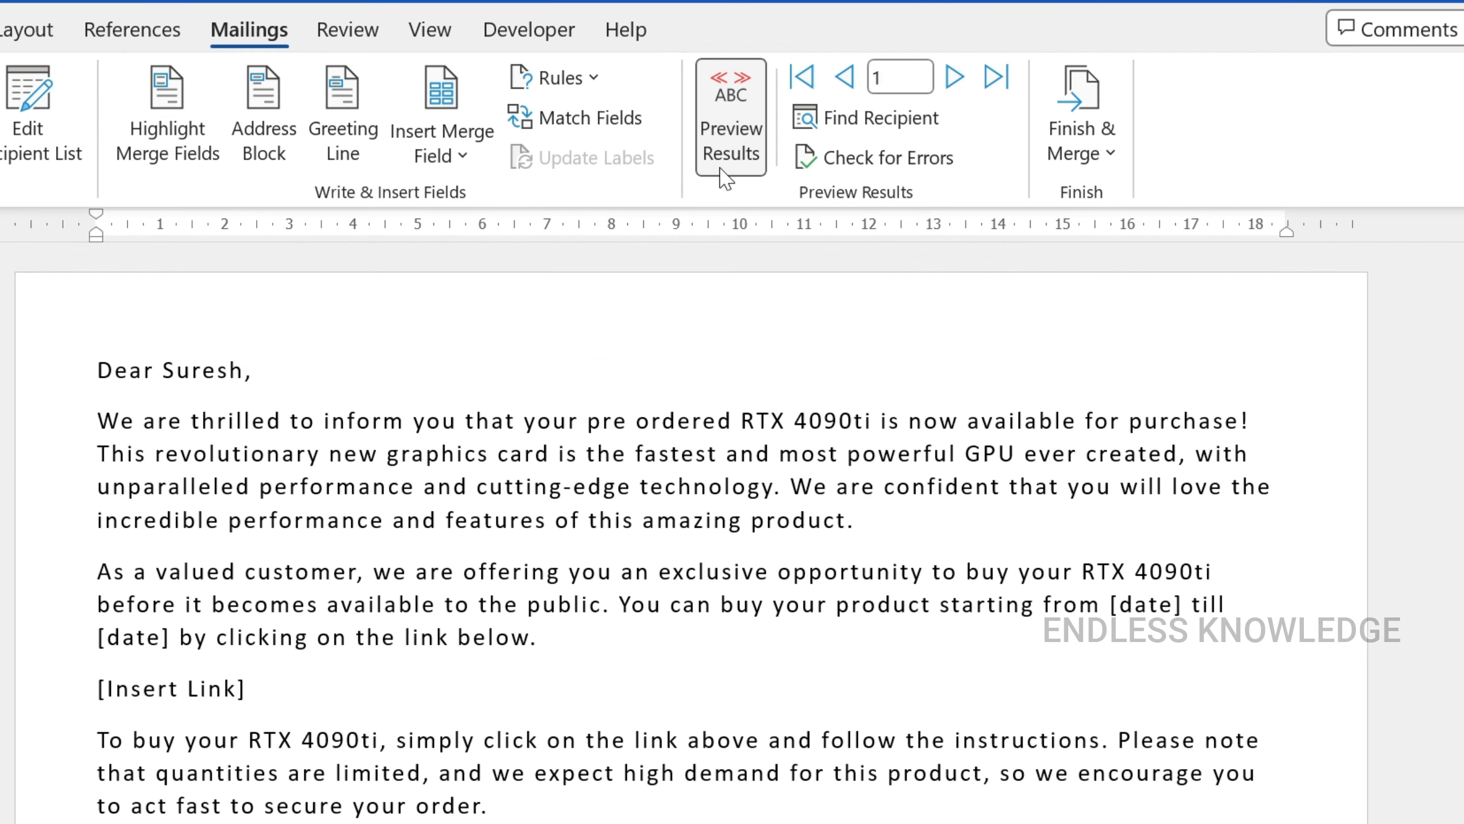
pyautogui.click(731, 155)
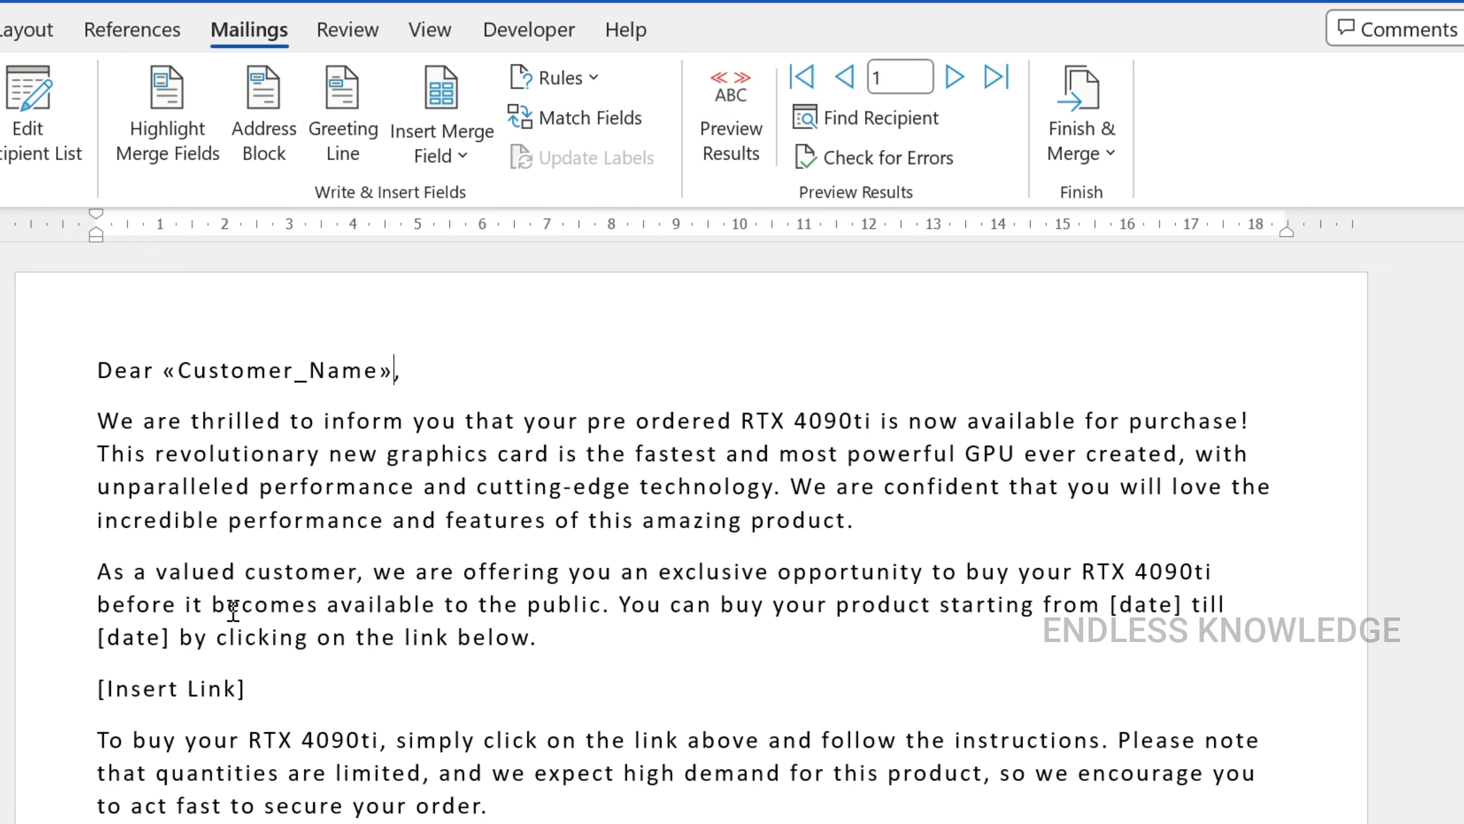
# - Replace the [date] placeholder after "starting from" with the Start_Date merge field
pyautogui.moveTo(1108, 604); pyautogui.dragTo(1186, 618)
pyautogui.hotkey('shift', 'Left')
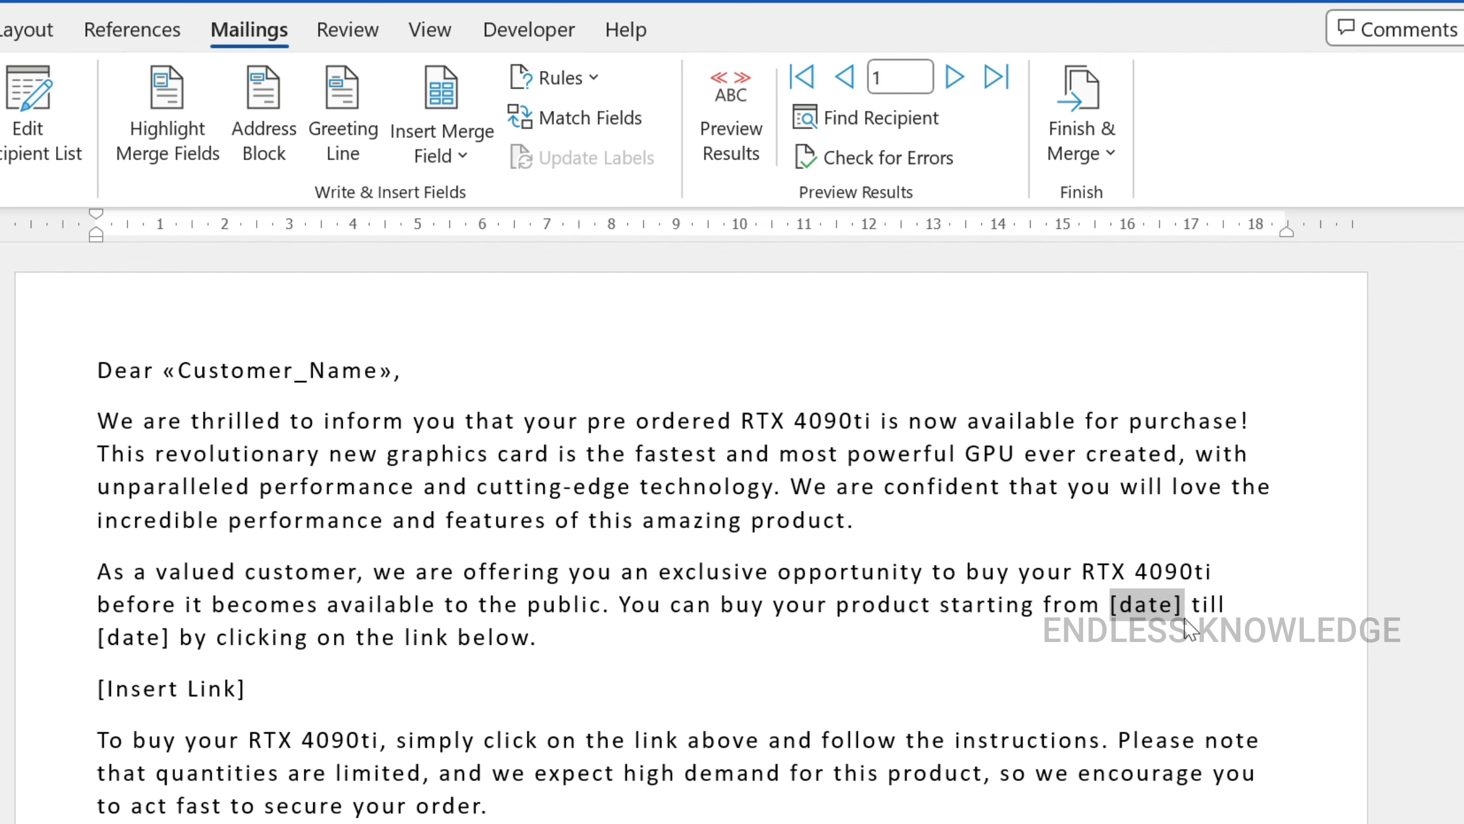
pyautogui.click(450, 155)
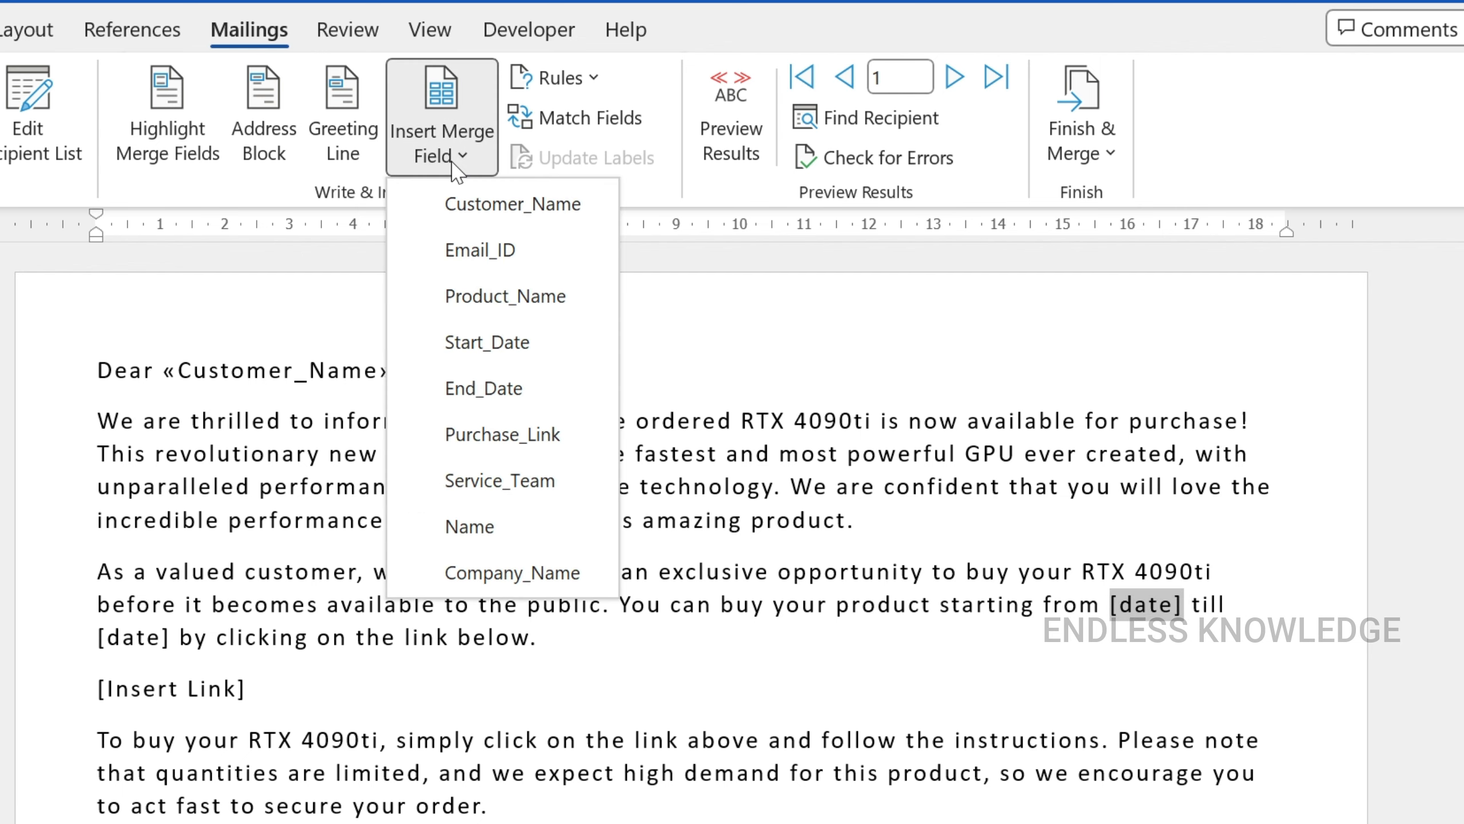
pyautogui.click(506, 335)
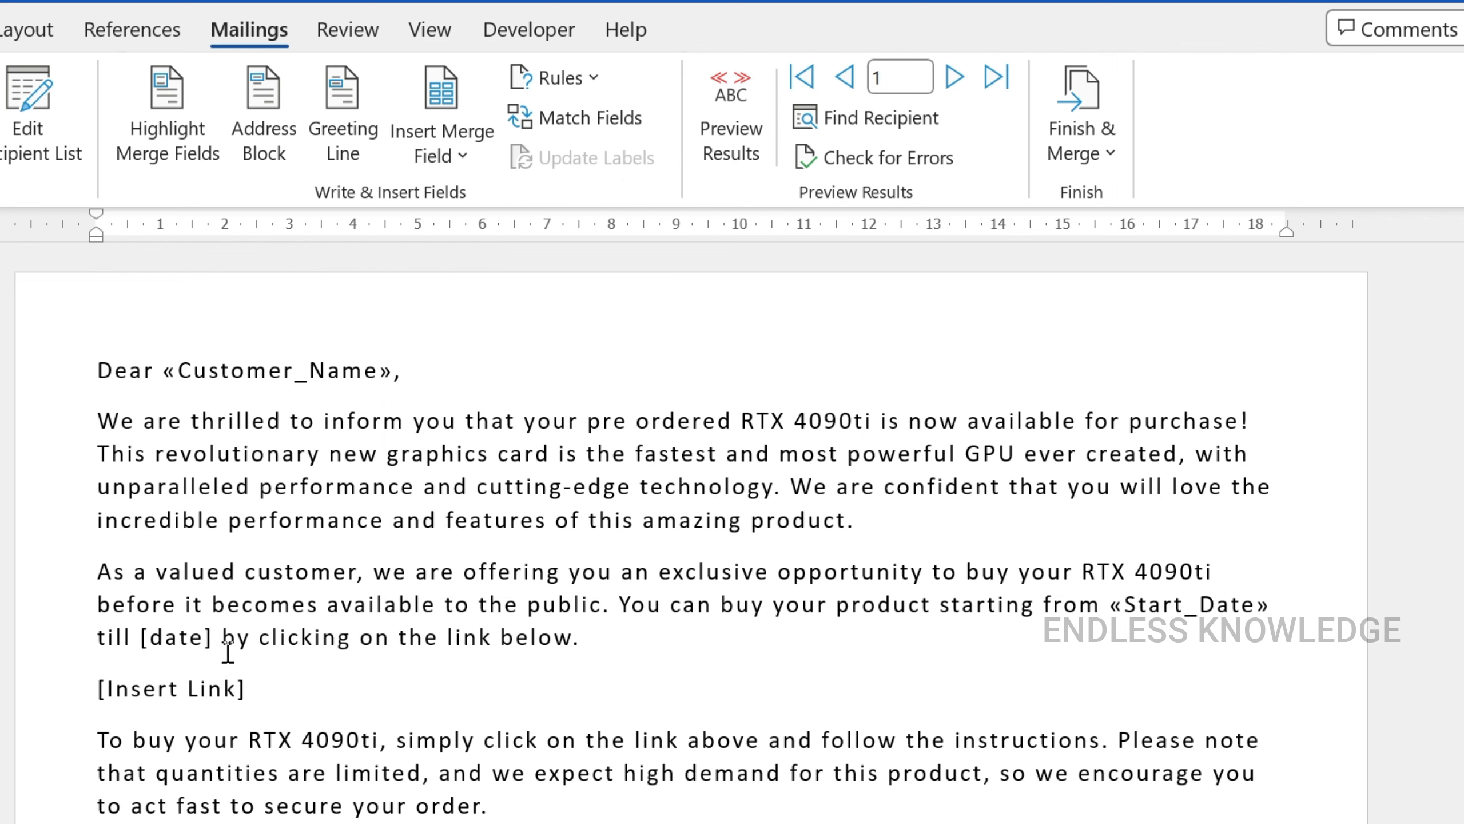
# - Replace the [date] placeholder after "till" with the End_Date merge field
pyautogui.moveTo(142, 638); pyautogui.dragTo(214, 652)
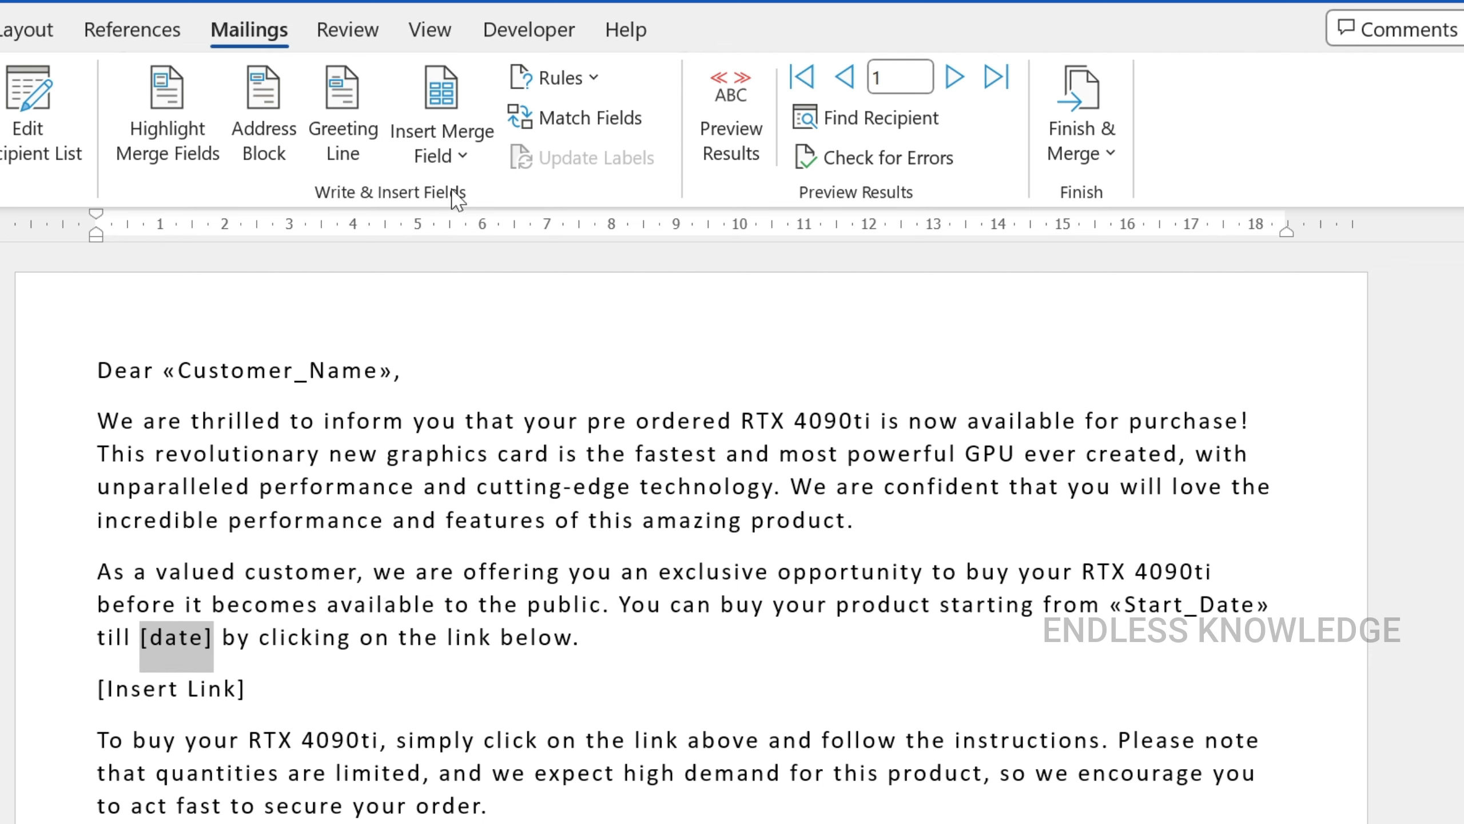
pyautogui.click(453, 155)
pyautogui.click(510, 389)
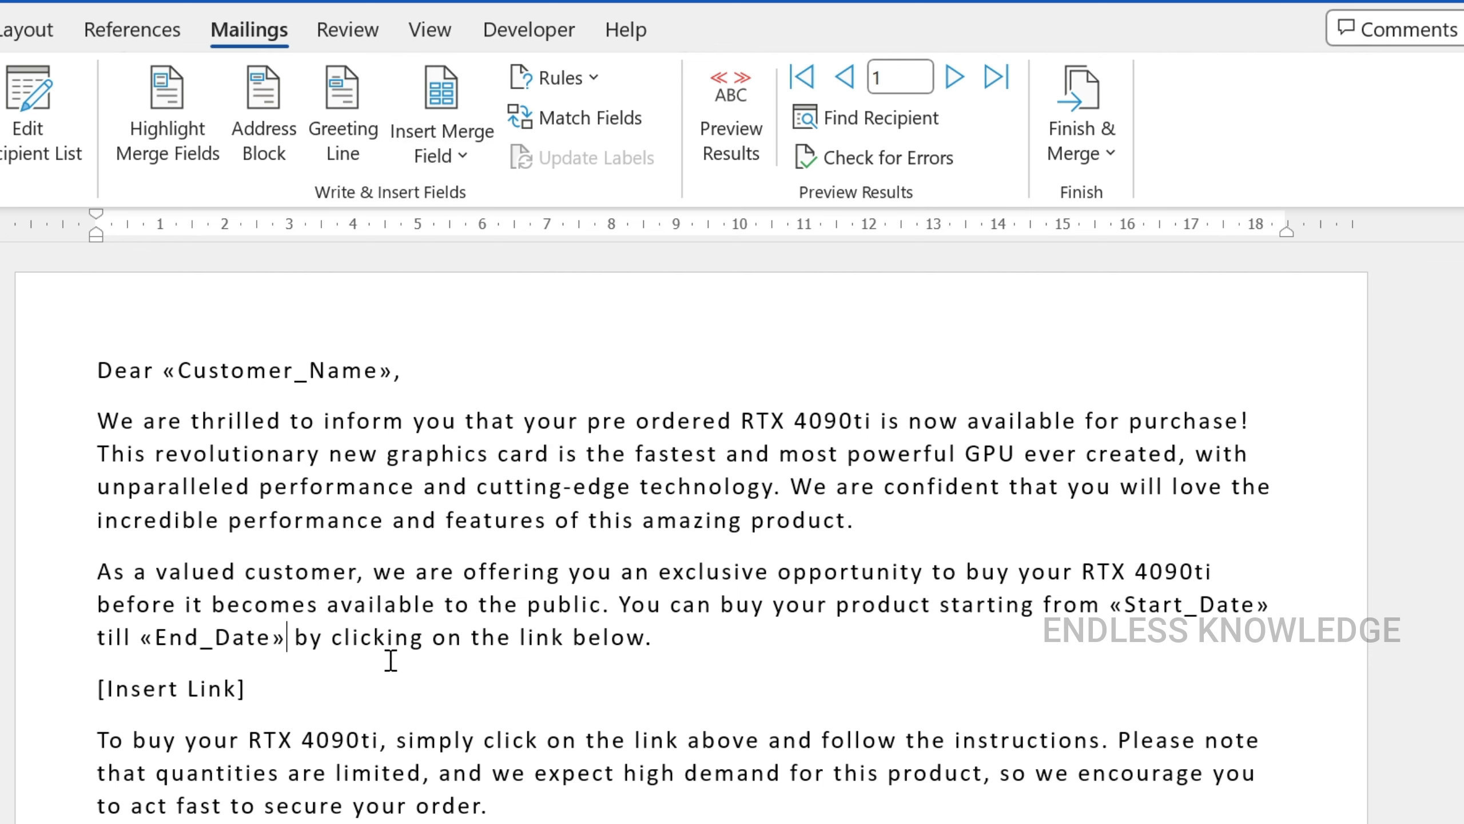
# - Replace the [Insert Link] placeholder with the Purchase_Link merge field, keeping its paragraph break
pyautogui.click(44, 701)
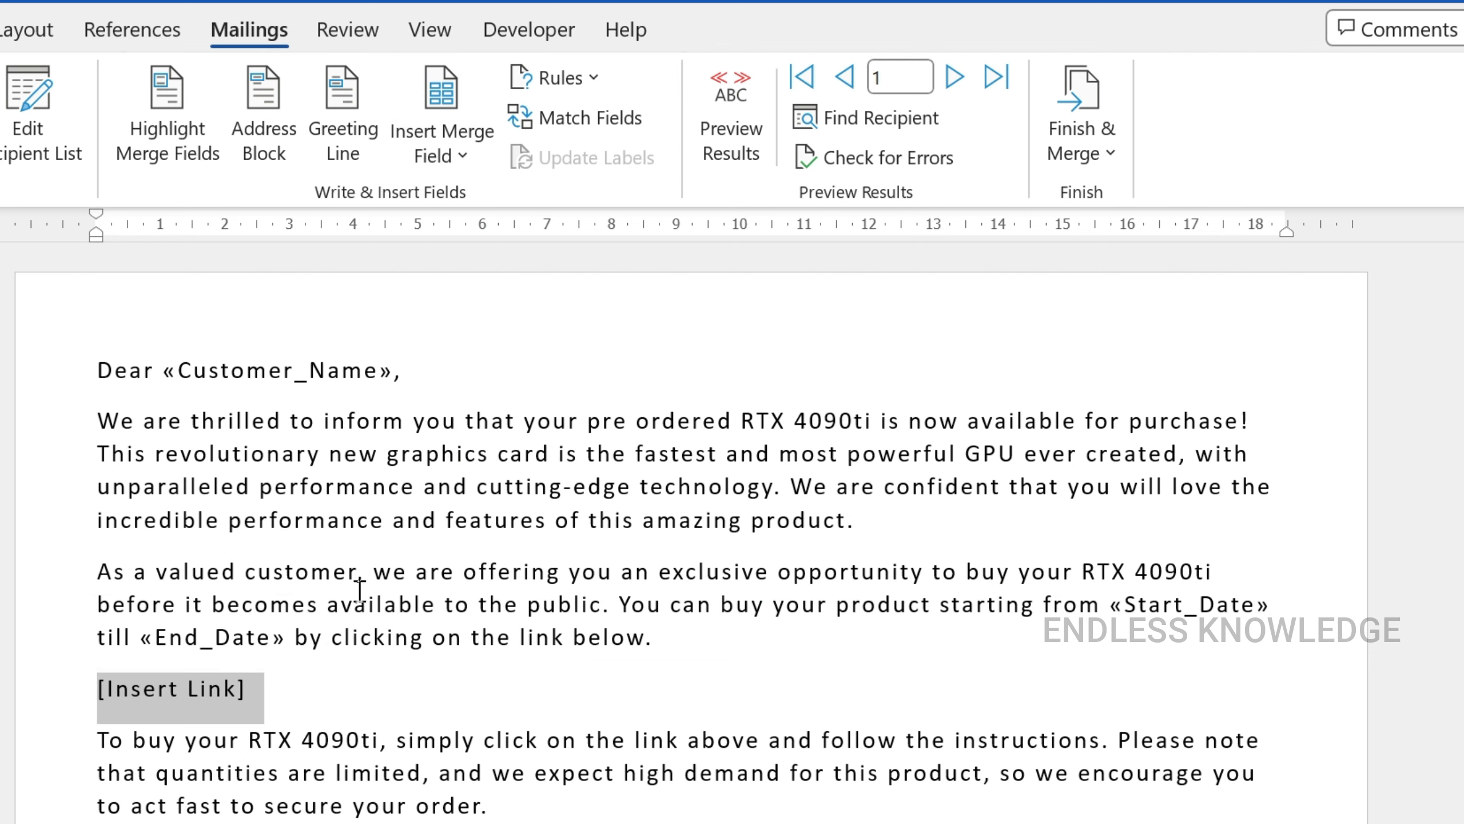
pyautogui.hotkey('shift', 'Left')
pyautogui.click(444, 158)
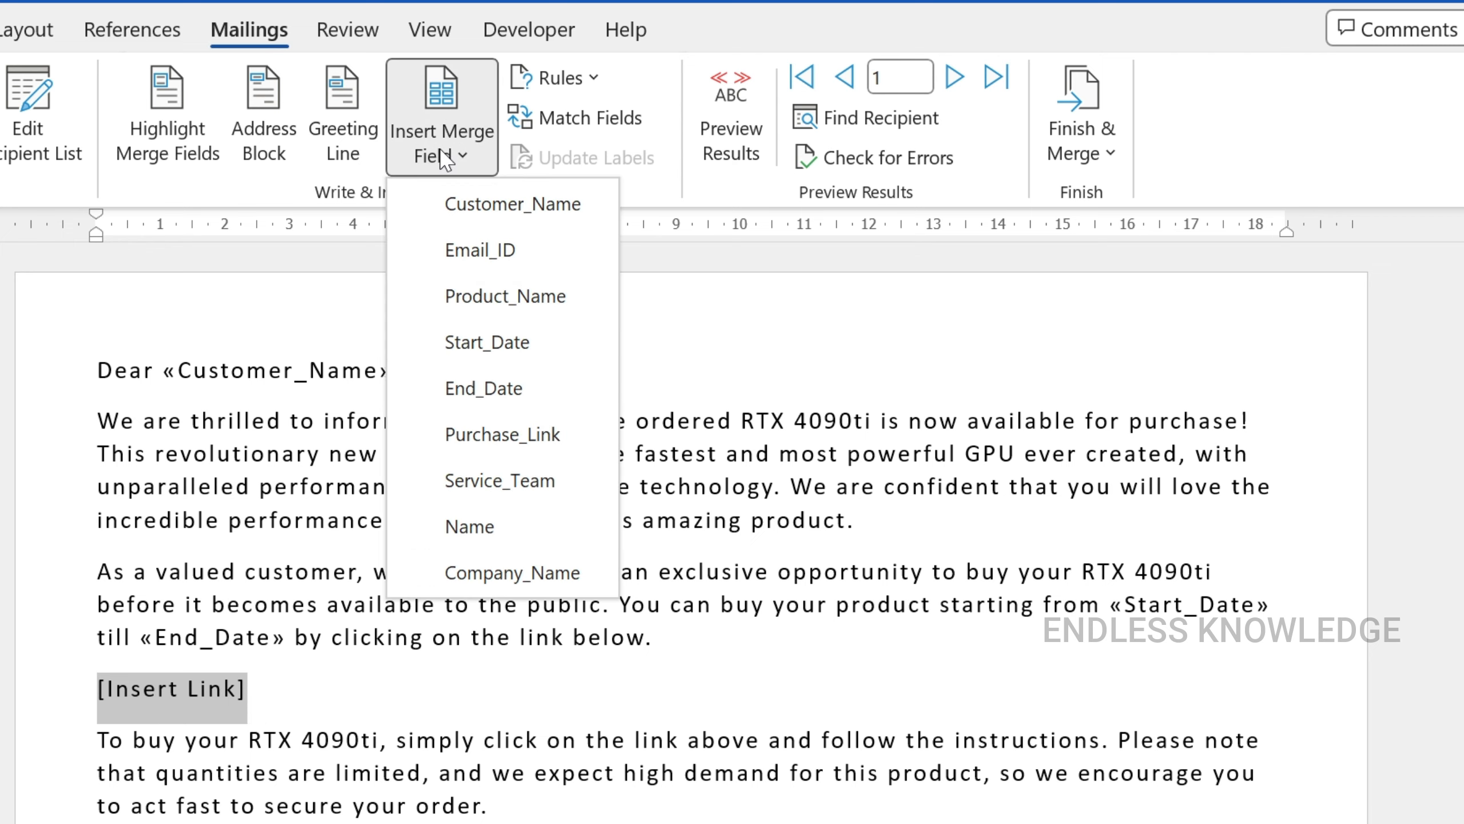
pyautogui.click(498, 435)
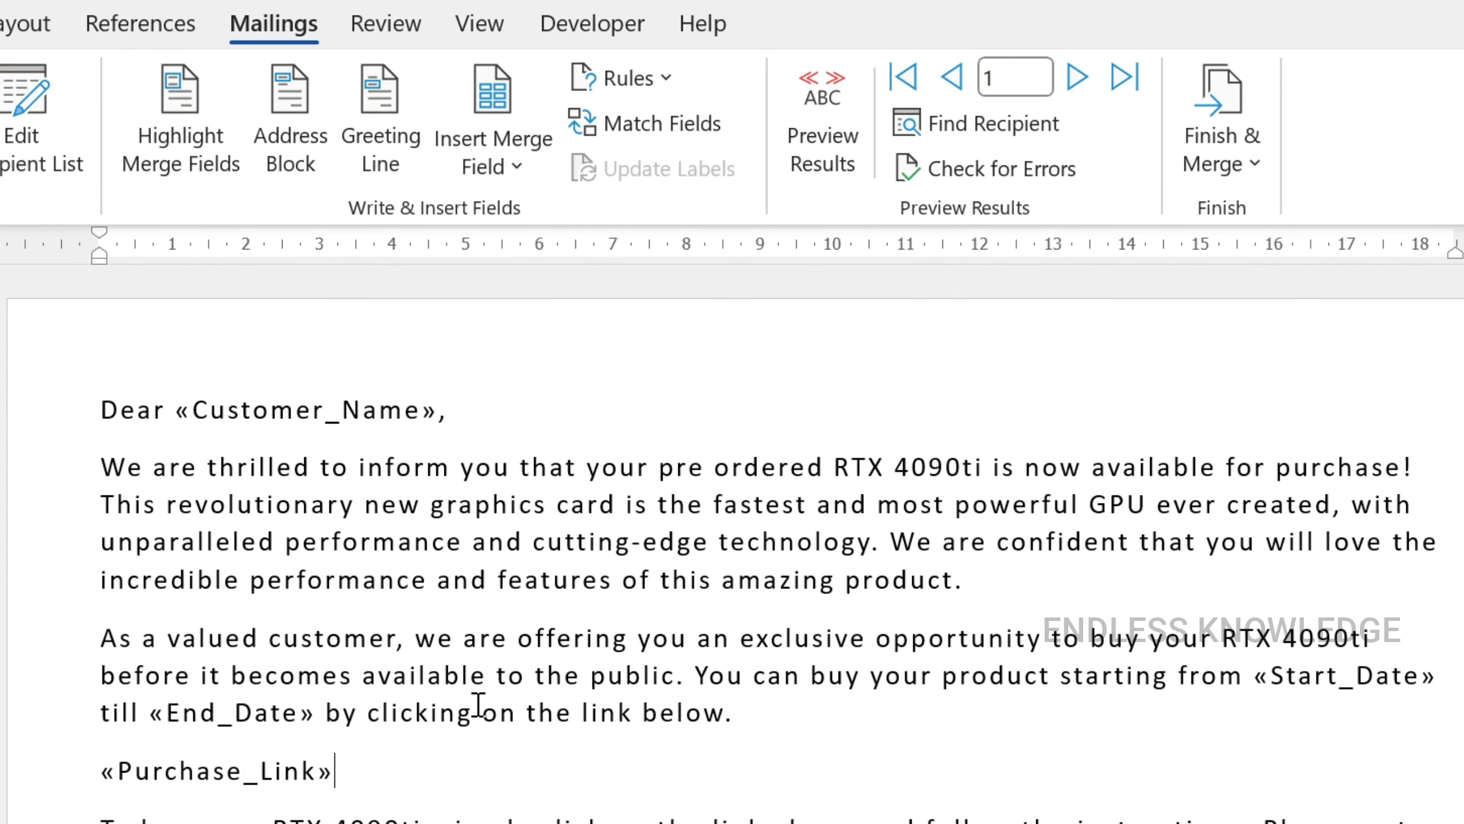
# - Replace the [Insert Contact Details] placeholder in the customer service paragraph with the Service_Team merge field
pyautogui.scroll(-3, 481, 690)
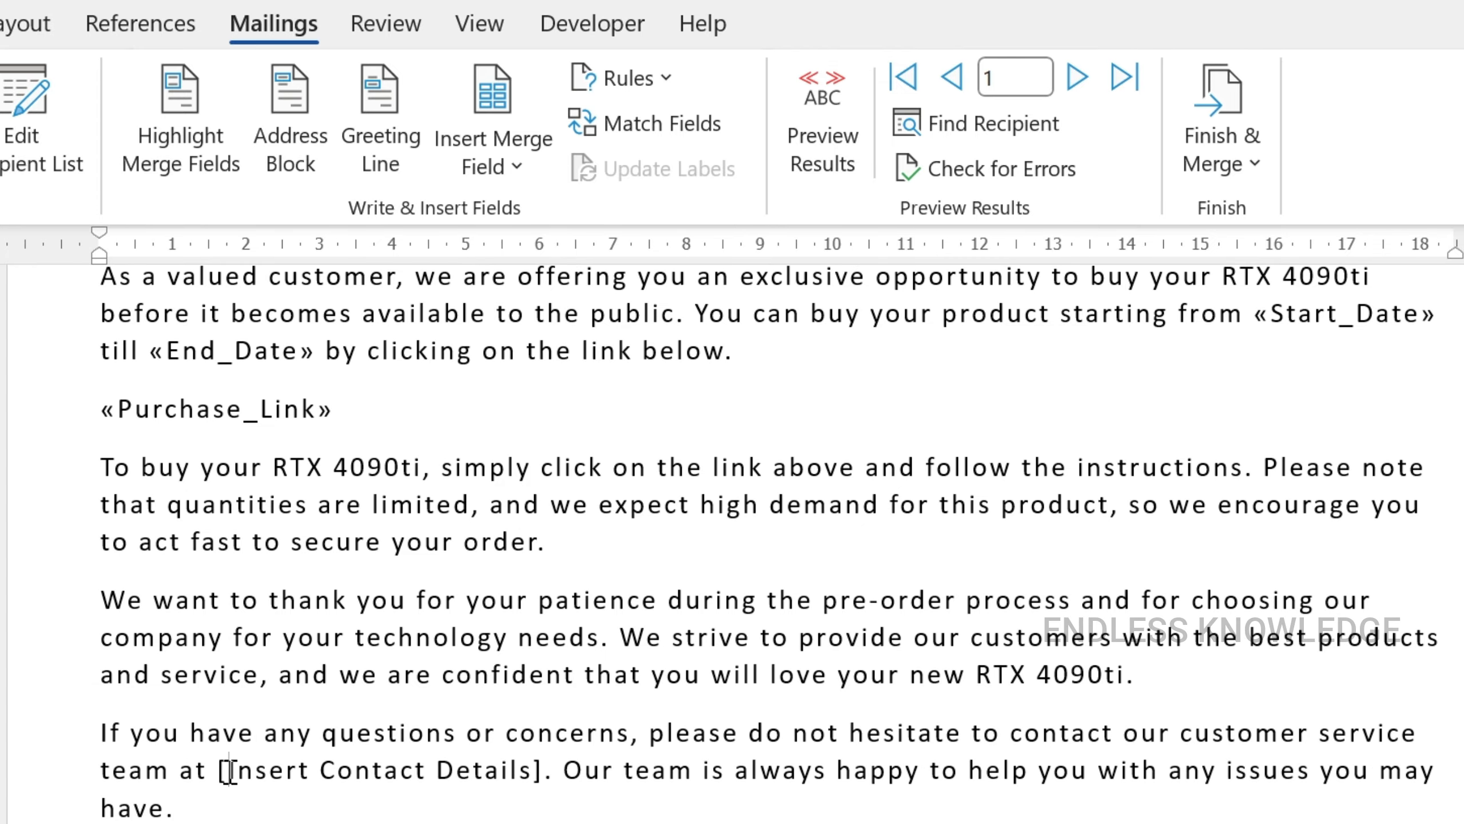
pyautogui.moveTo(218, 771); pyautogui.dragTo(511, 771)
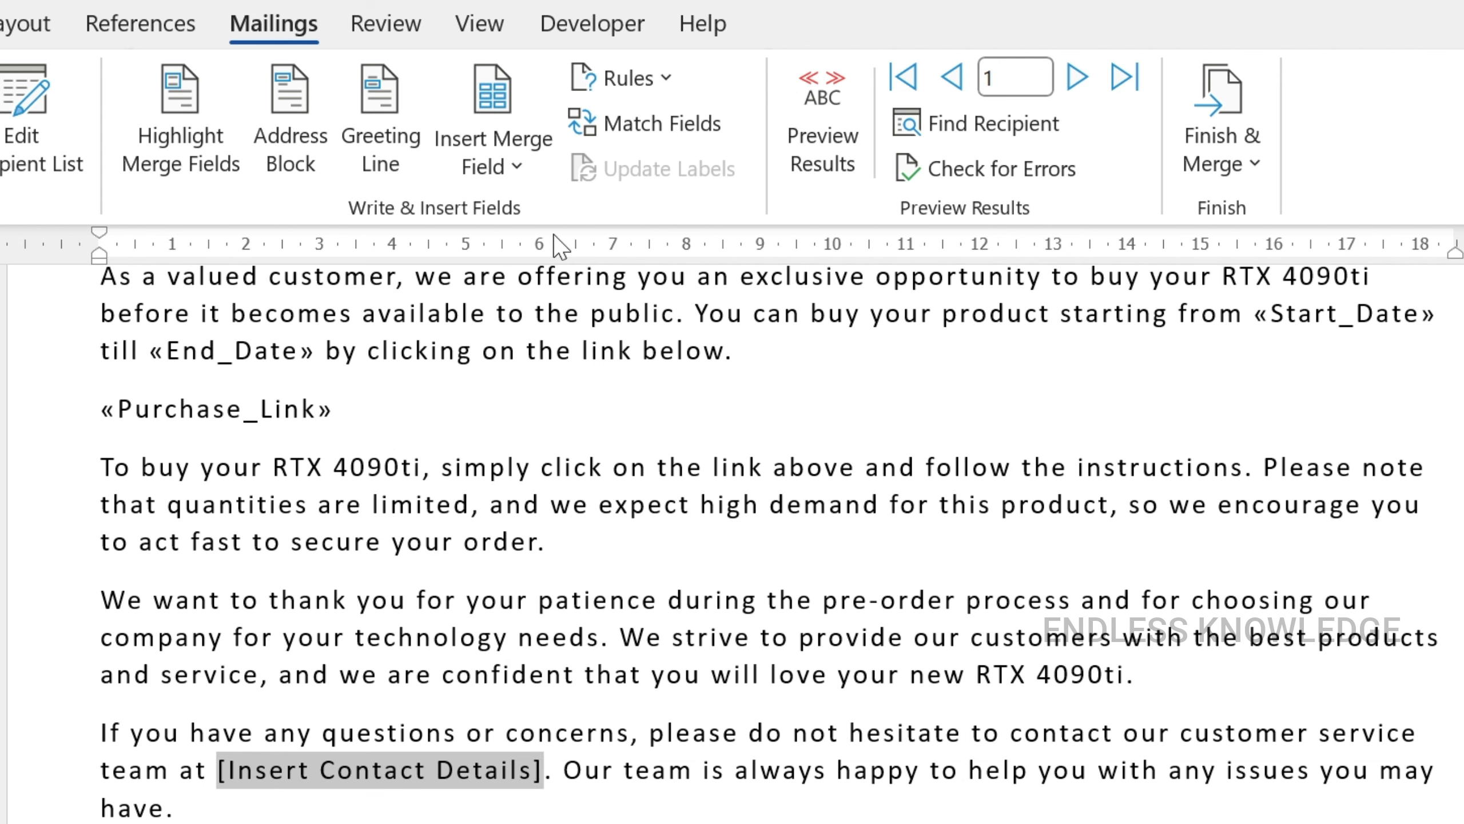
pyautogui.click(522, 153)
pyautogui.click(593, 551)
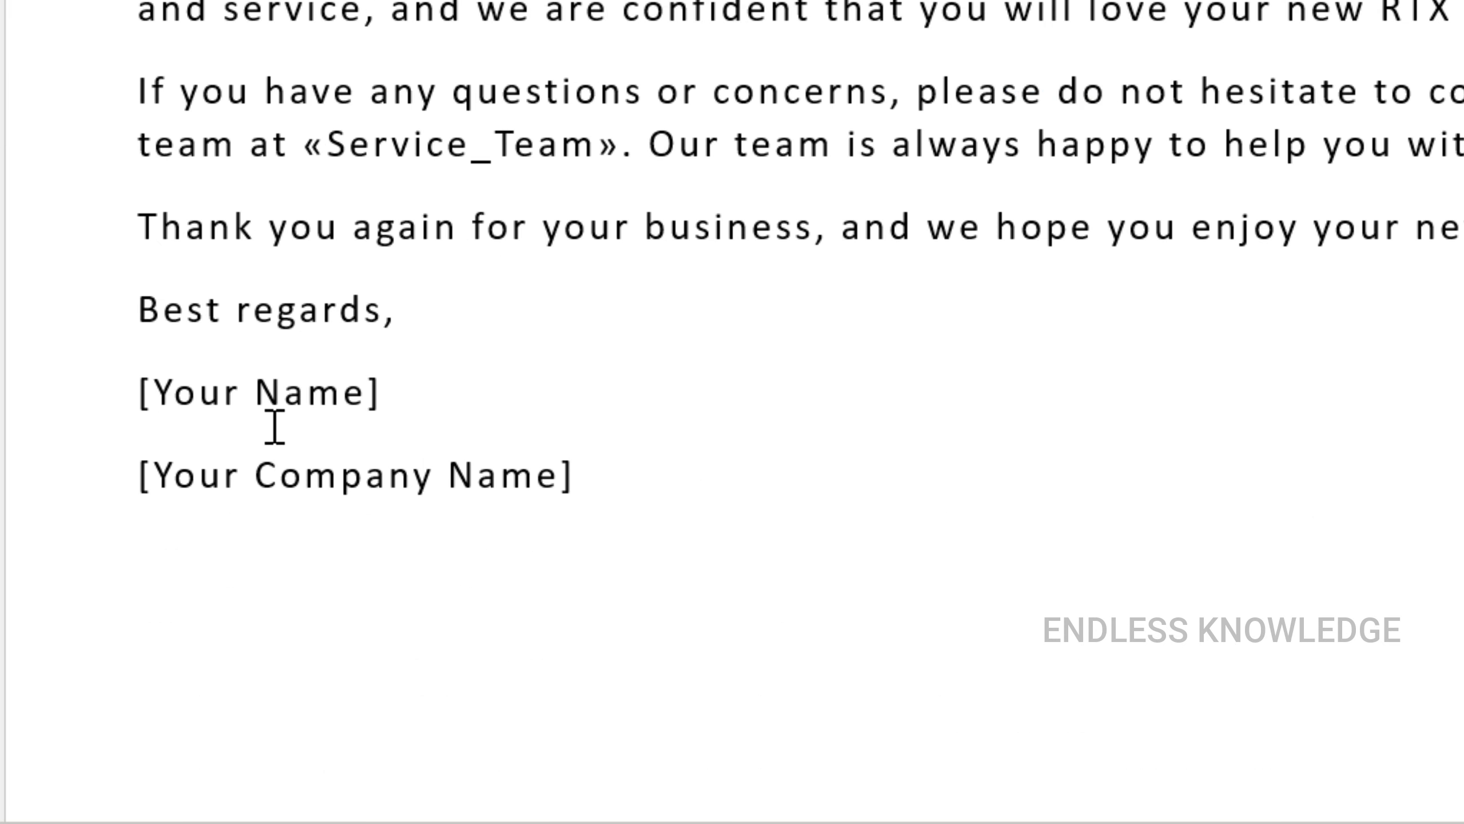
# - Replace the [Your Name] and [Your Company Name] placeholders in the closing with the Name and Company_Name merge fields
pyautogui.click(355, 469)
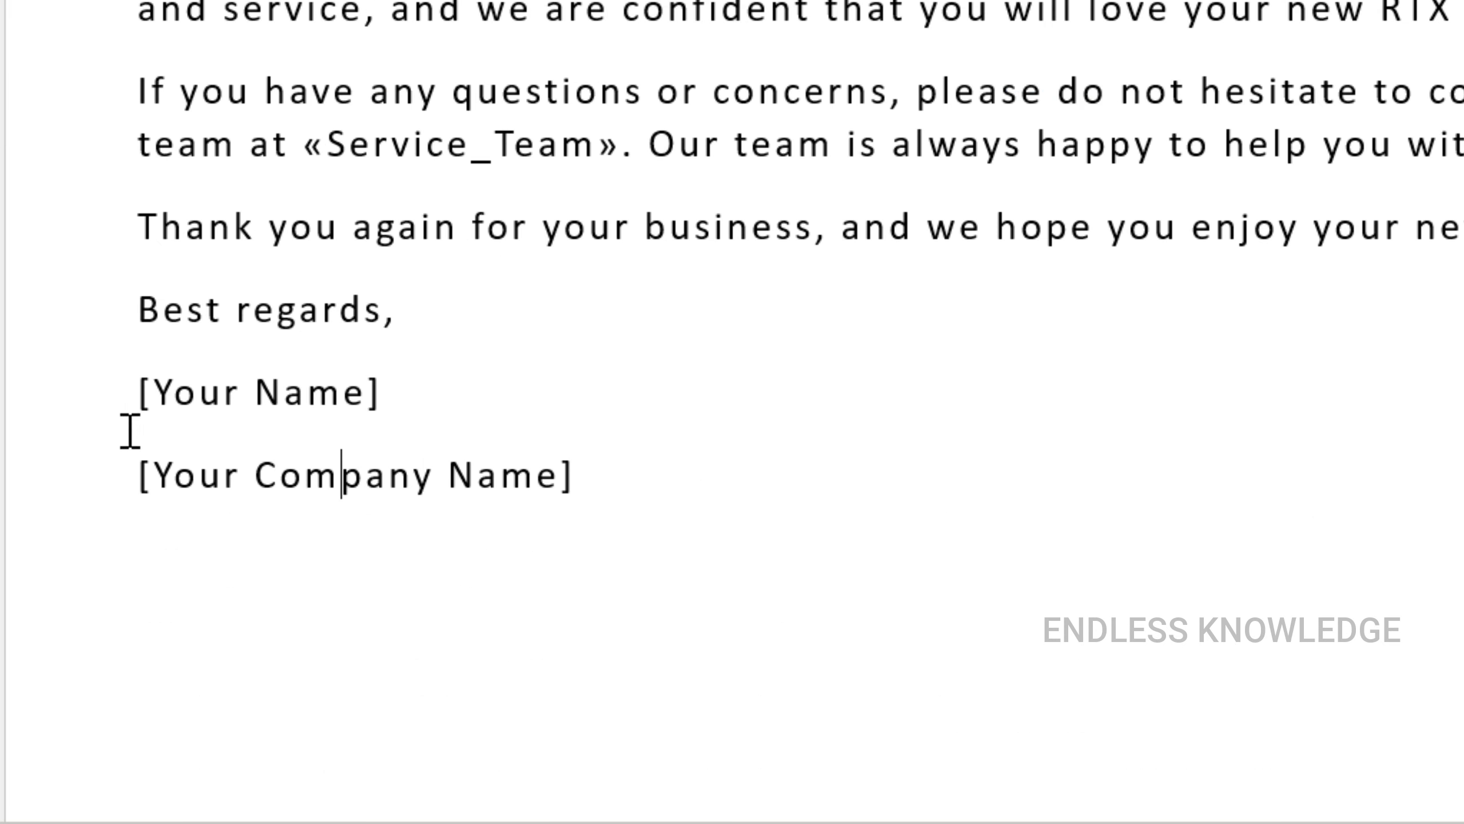
pyautogui.click(75, 400)
pyautogui.click(67, 463)
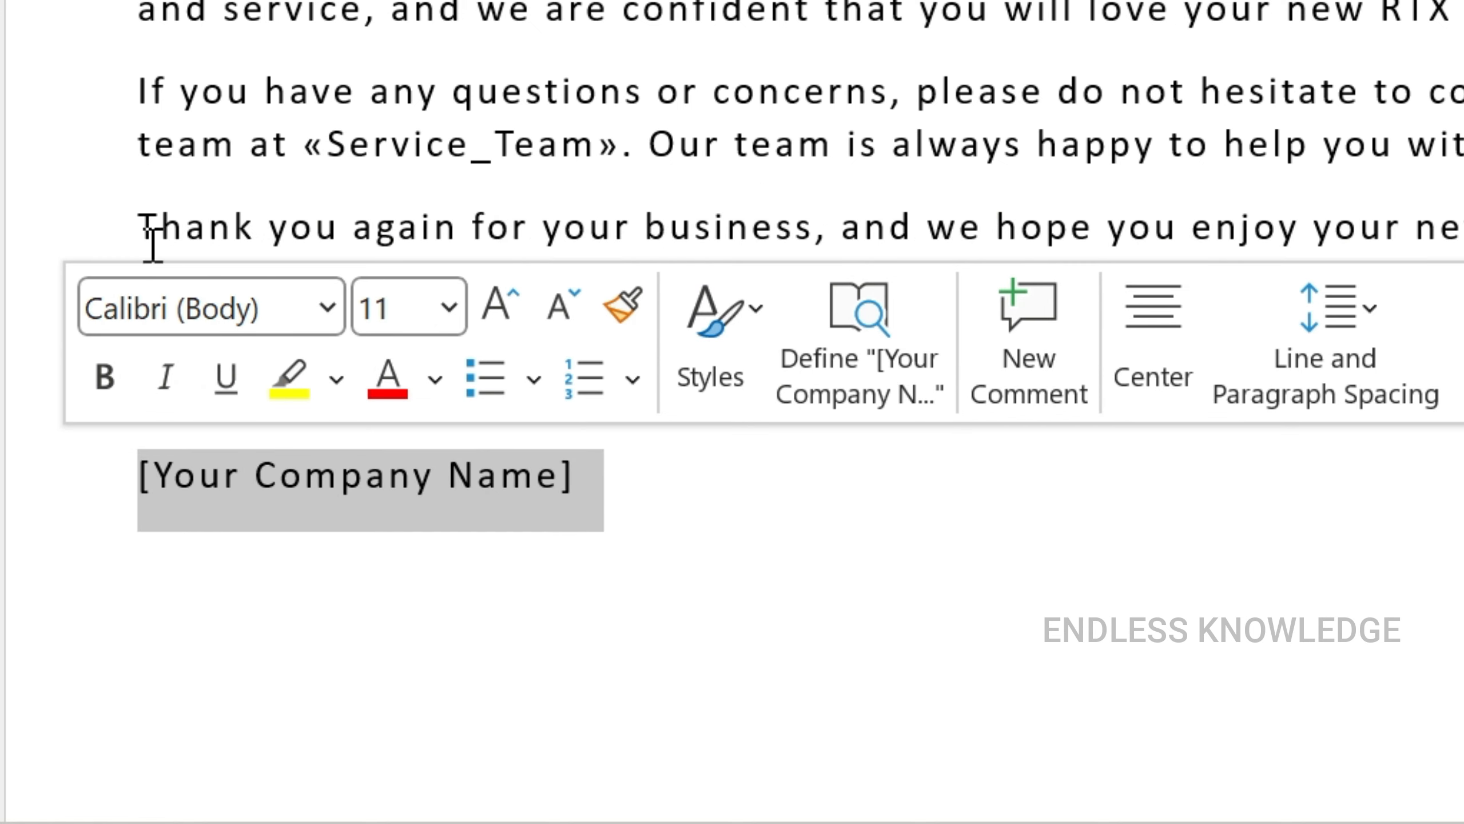
pyautogui.click(18, 429)
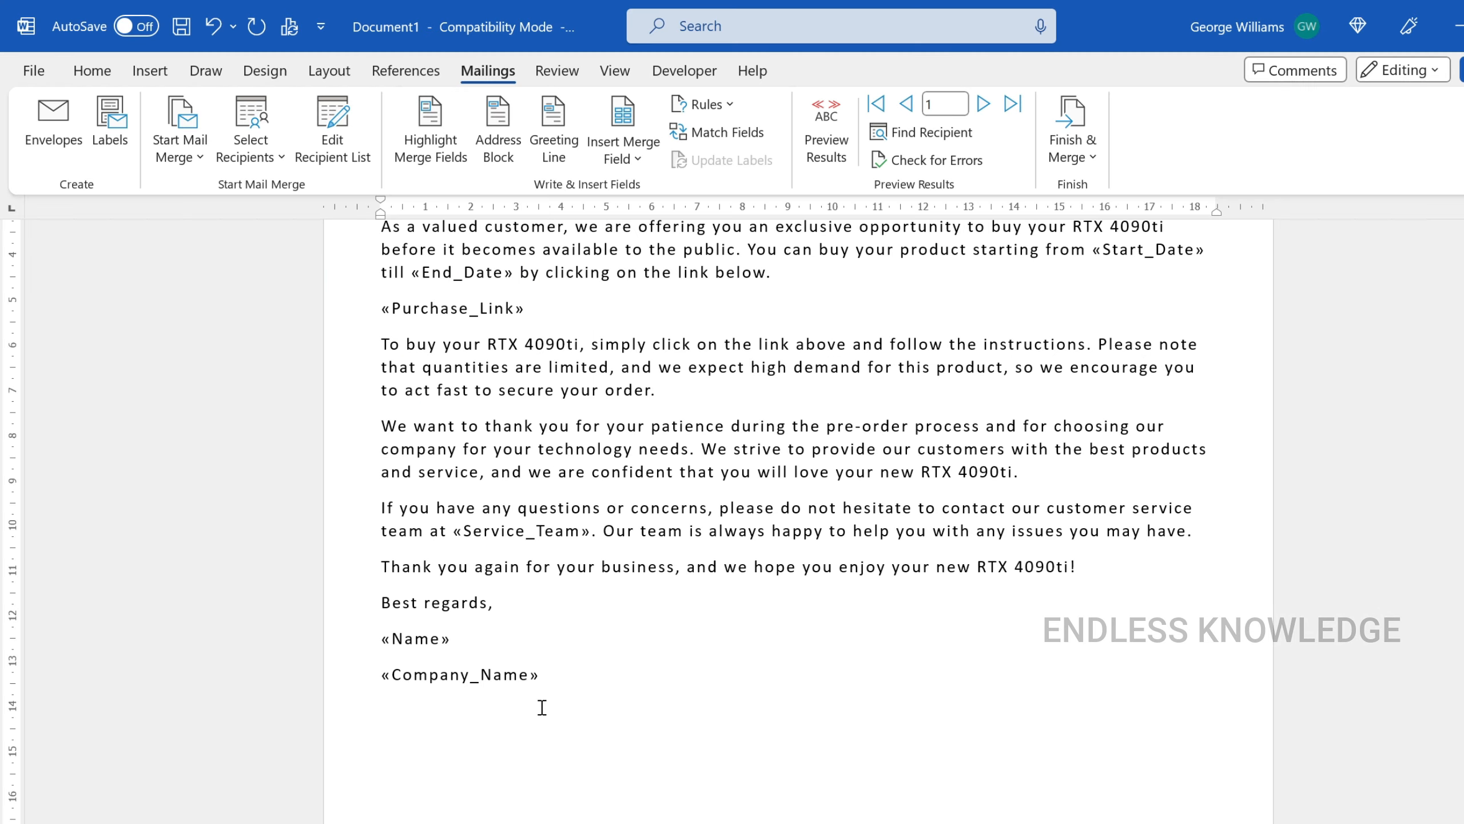
# - Turn on the results preview and check the merged dates, purchase link, contact details and signature in the first recipient's letter
pyautogui.scroll(4, 784, 479)
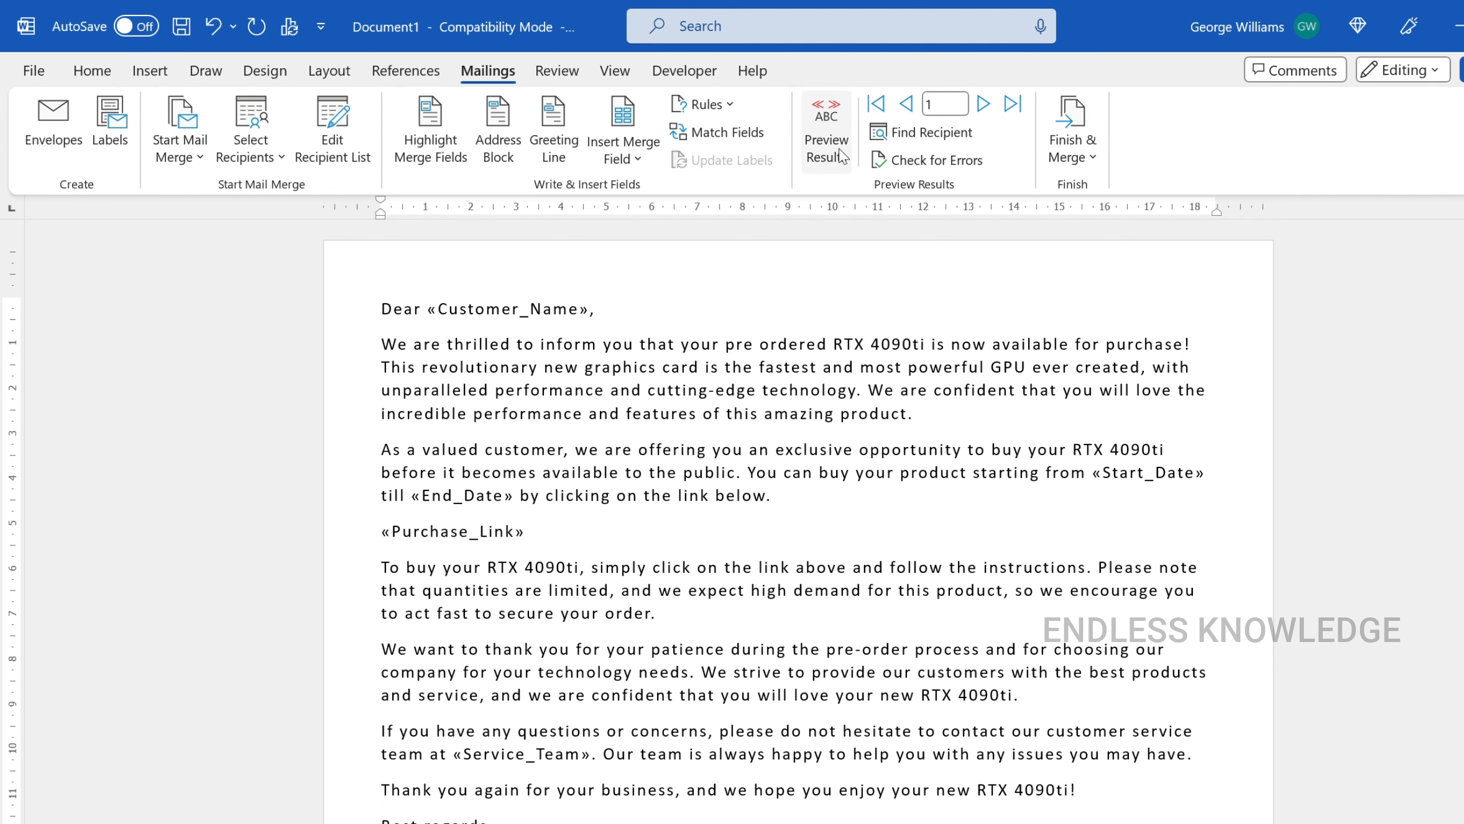
pyautogui.click(841, 154)
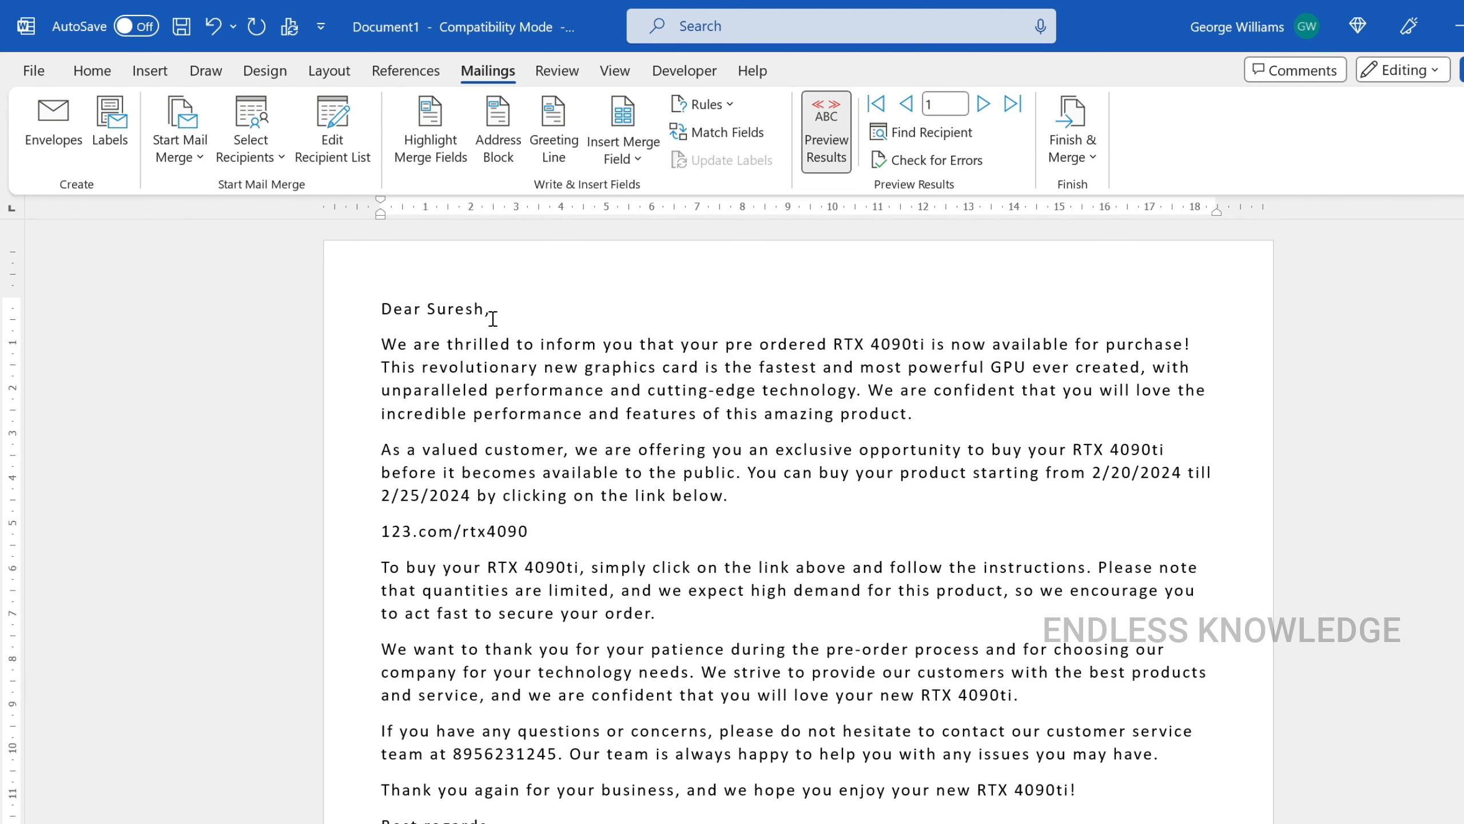
pyautogui.moveTo(1104, 472); pyautogui.dragTo(1142, 472)
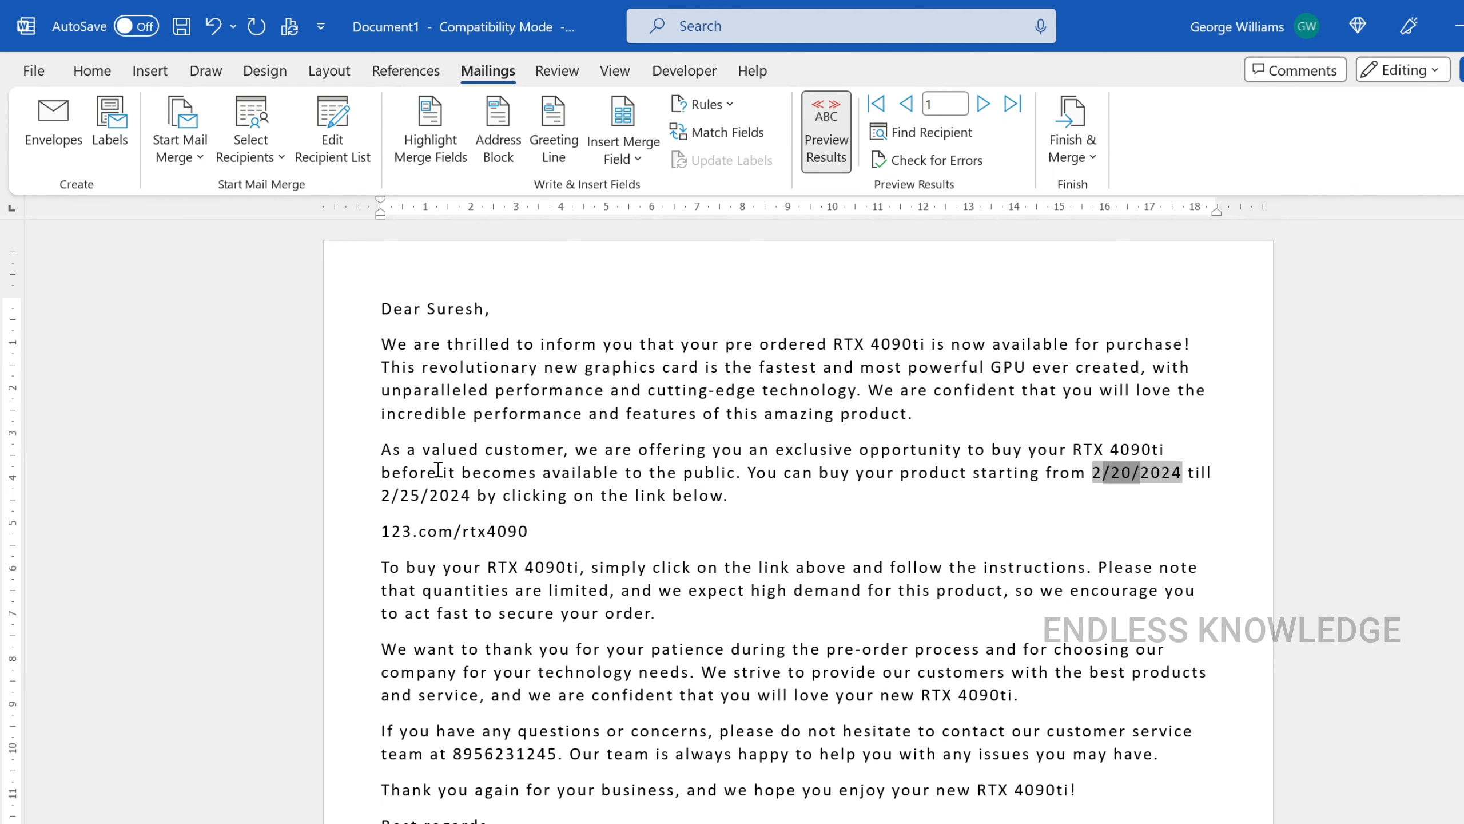
pyautogui.click(412, 490)
pyautogui.click(358, 543)
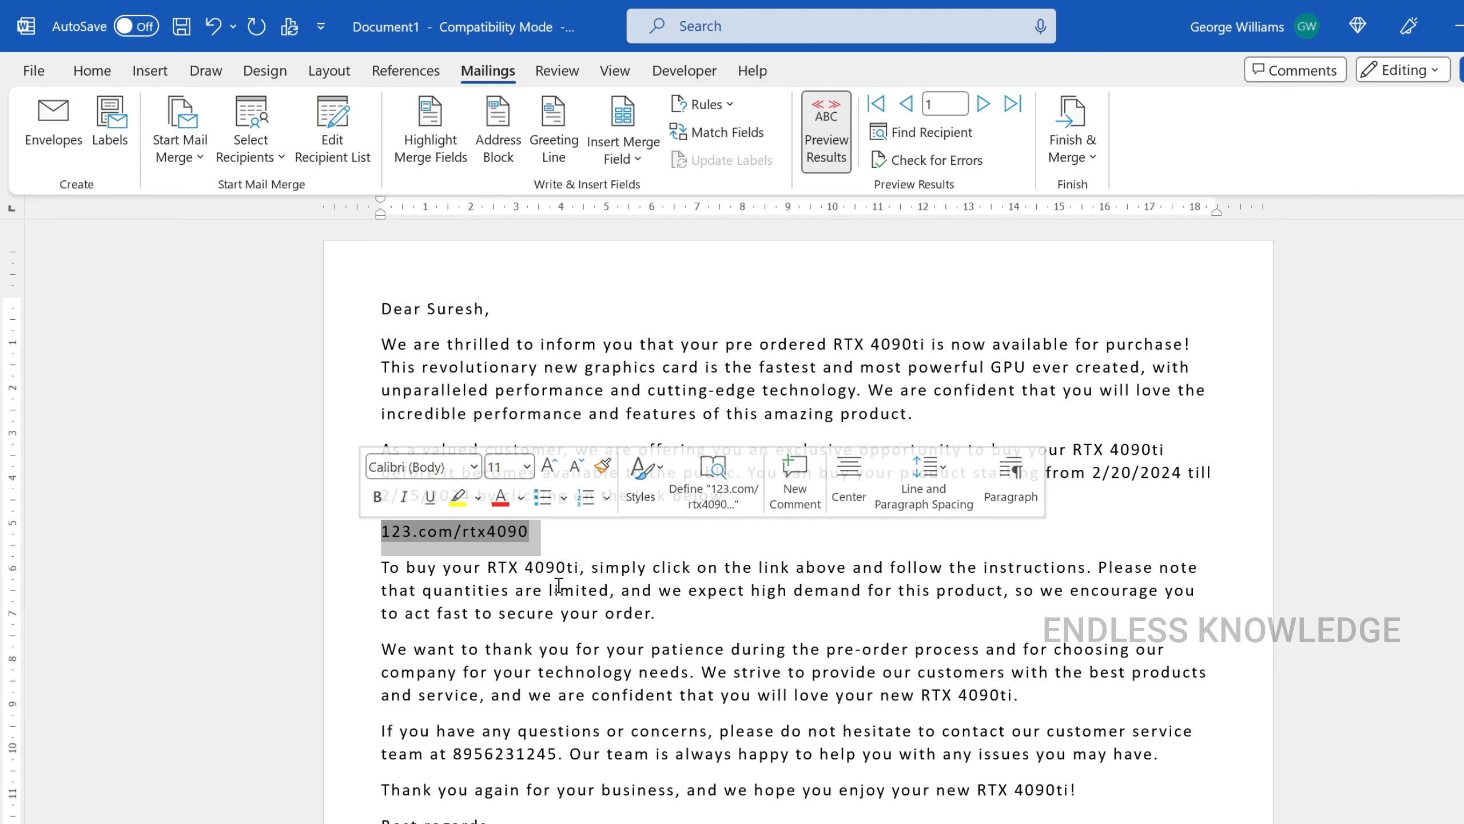
pyautogui.scroll(-4, 559, 586)
pyautogui.doubleClick(522, 530)
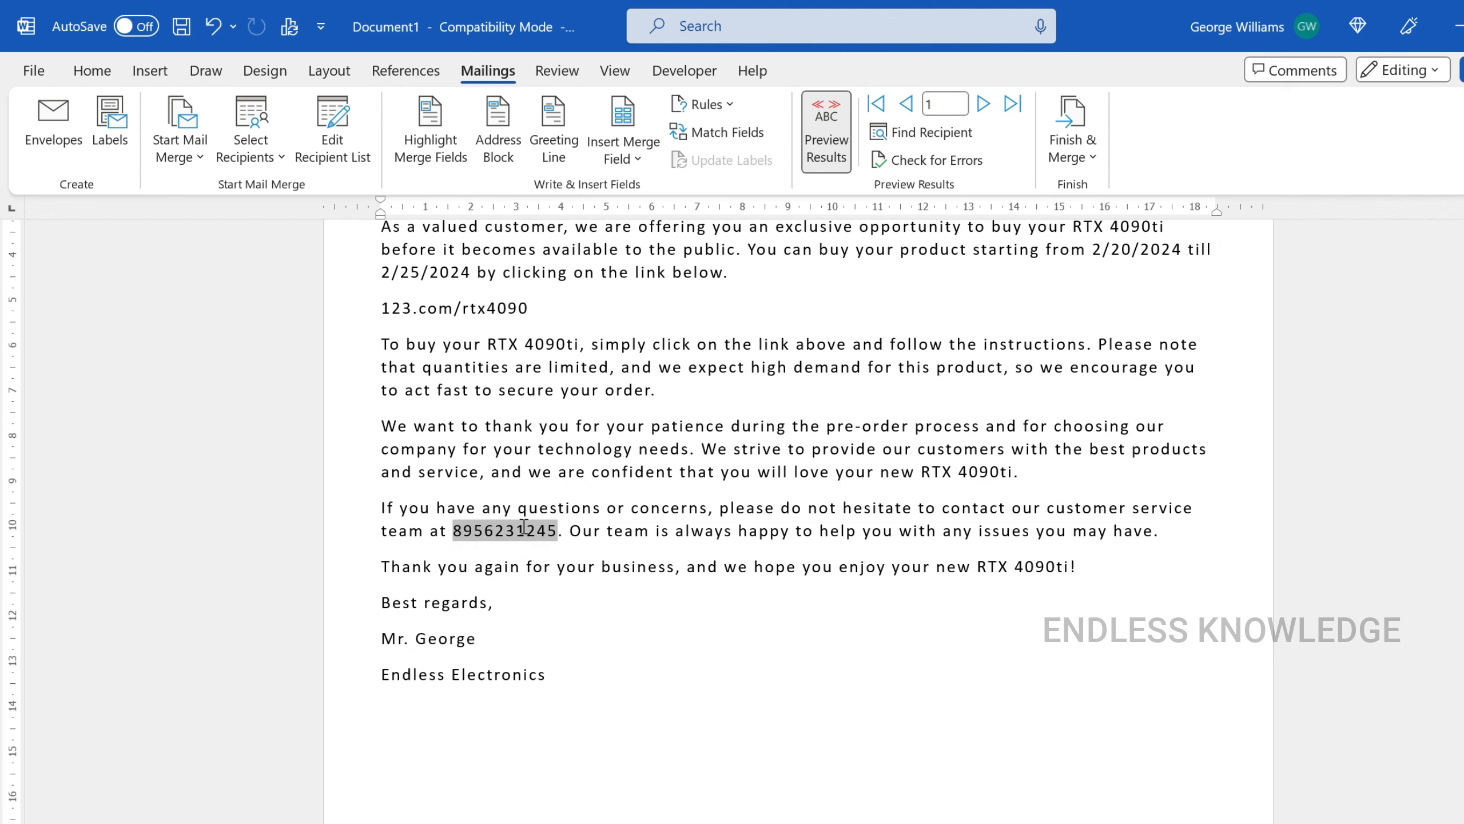
pyautogui.click(344, 675)
pyautogui.click(776, 425)
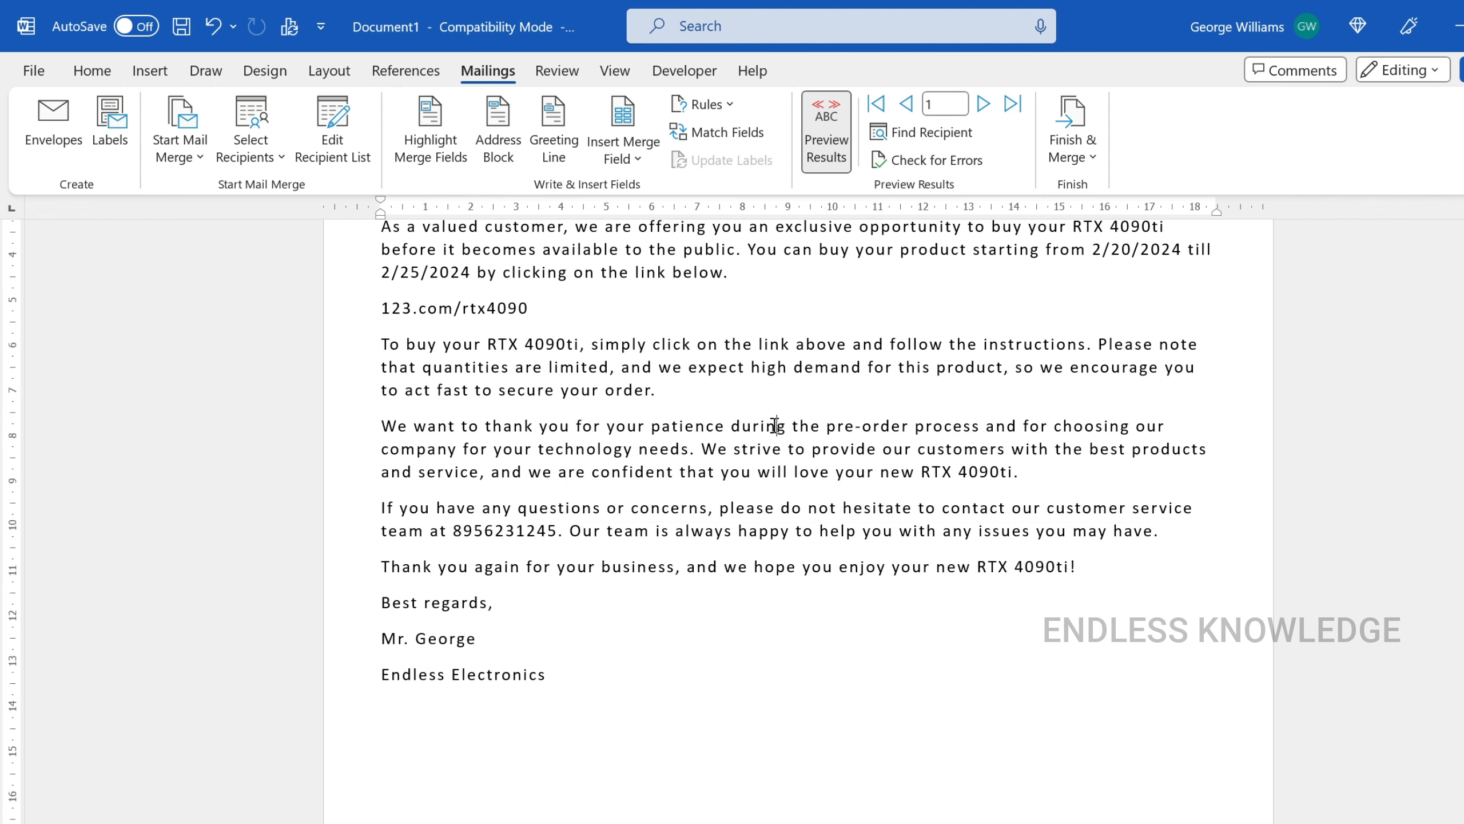
pyautogui.scroll(3, 775, 426)
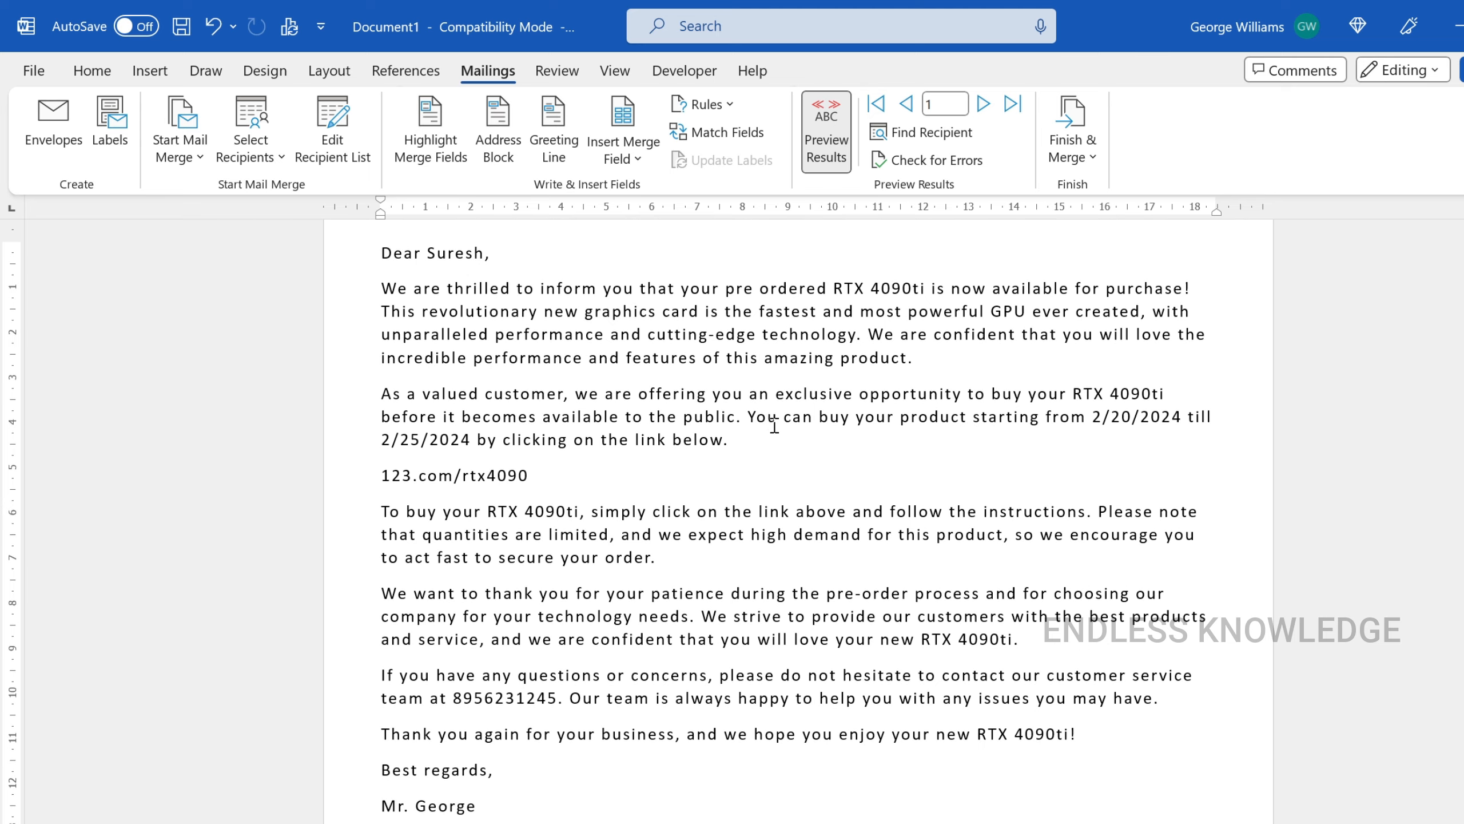
# - Preview the complete letter for each recipient up to record 5 and return to the first record
pyautogui.click(982, 104)
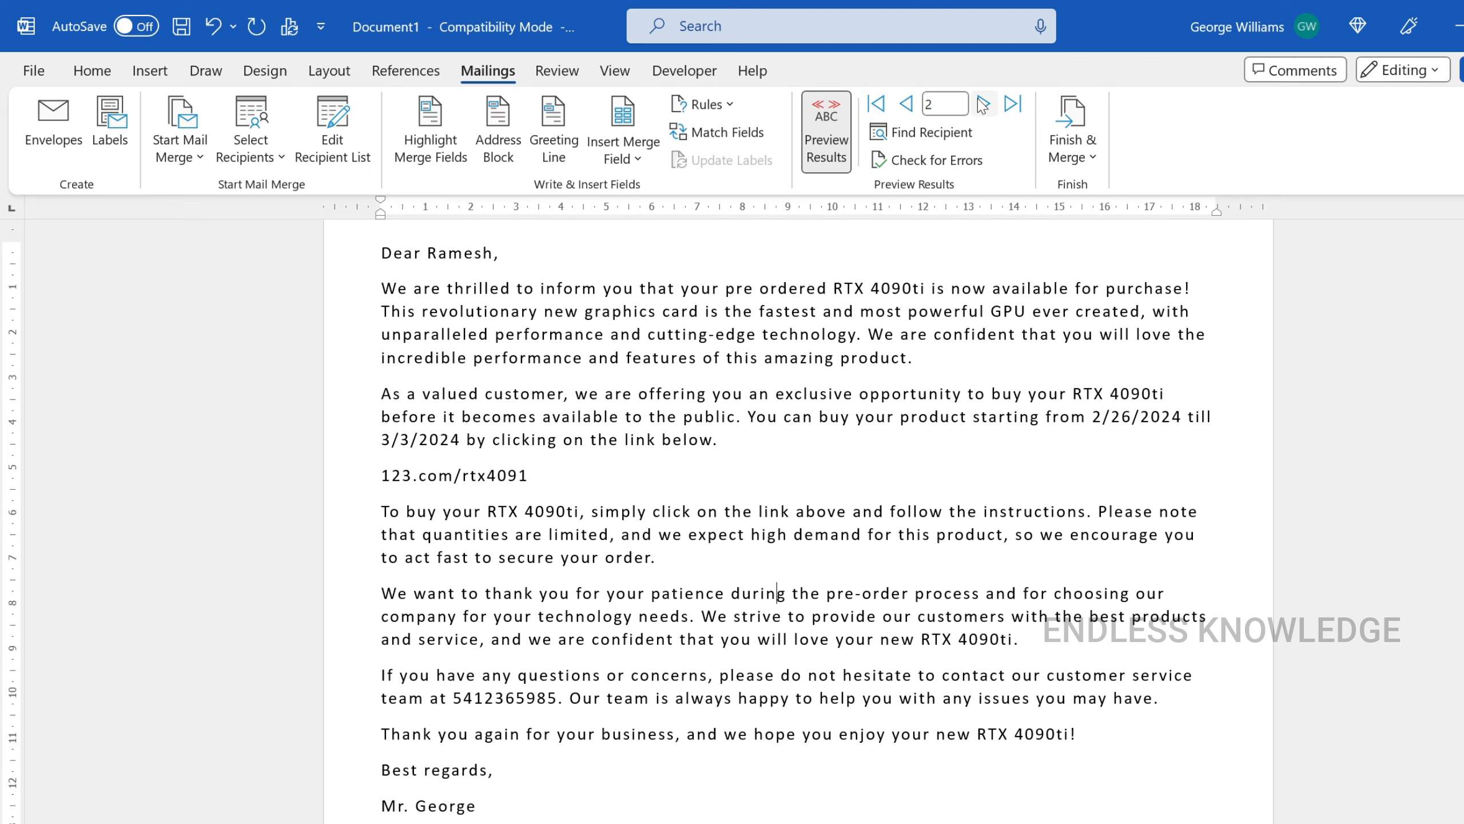
pyautogui.click(982, 104)
pyautogui.click(982, 104)
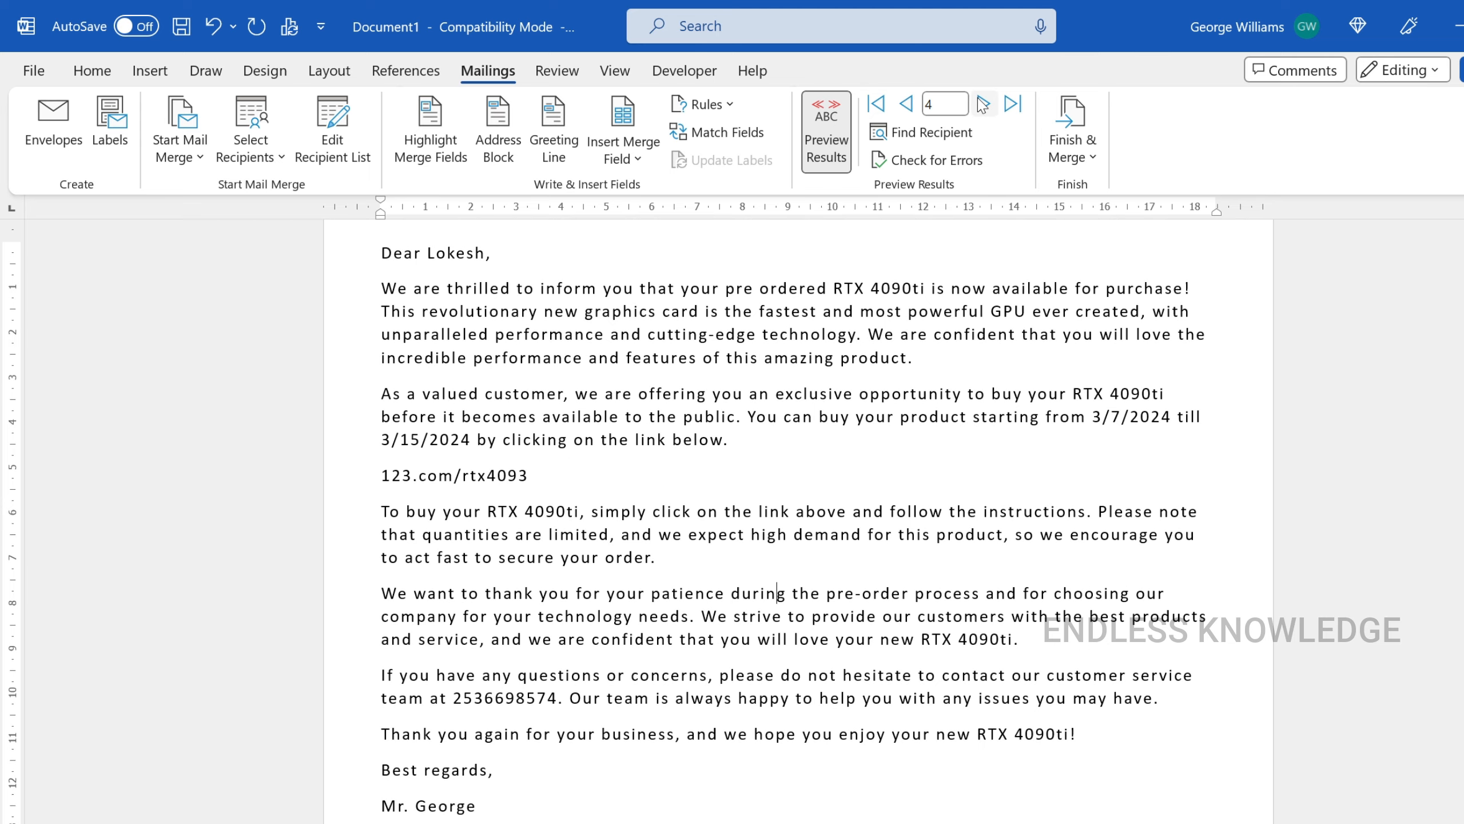
pyautogui.click(983, 104)
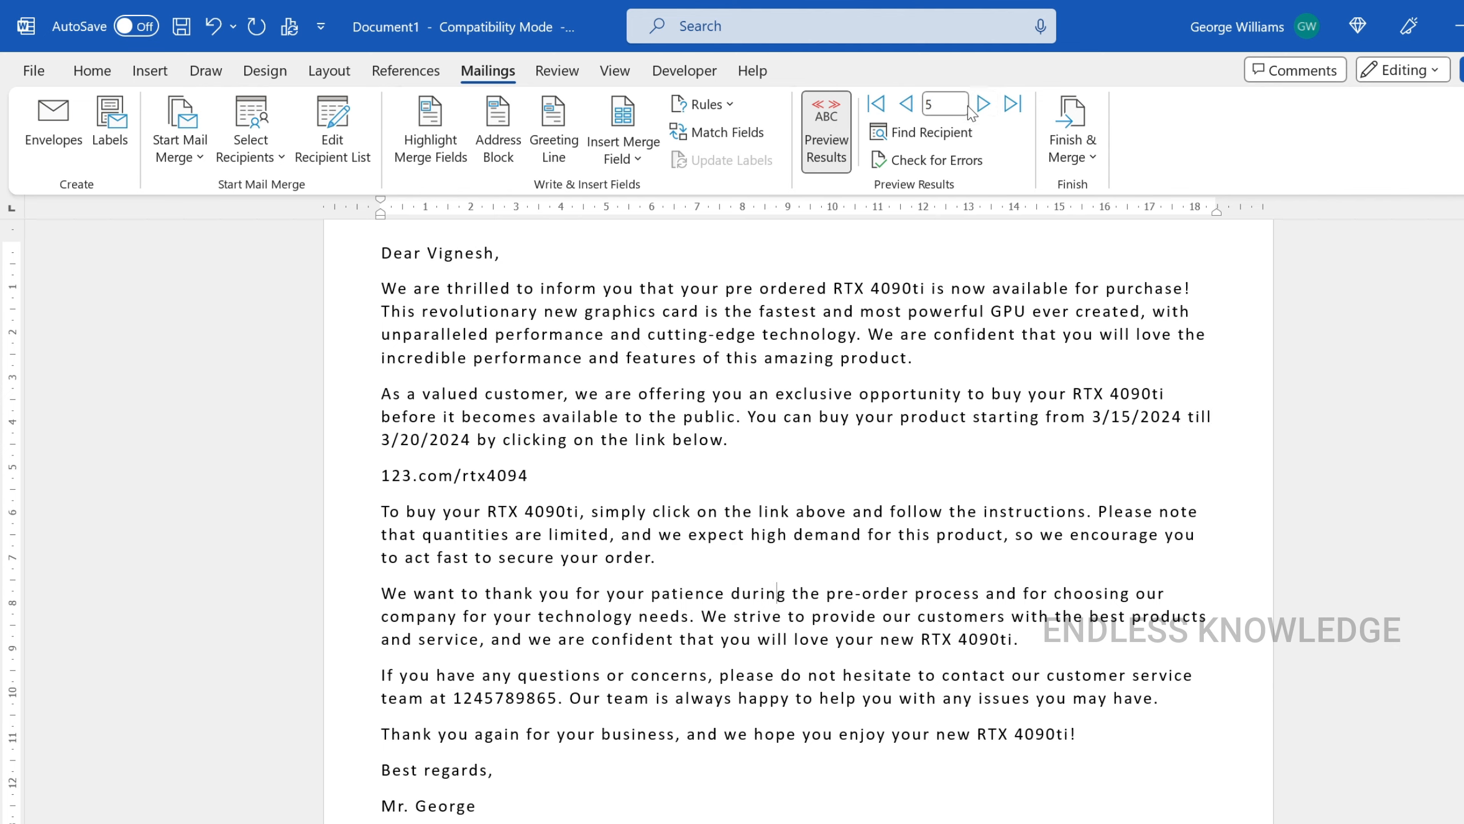
pyautogui.click(906, 105)
pyautogui.click(906, 106)
pyautogui.click(906, 105)
pyautogui.click(906, 106)
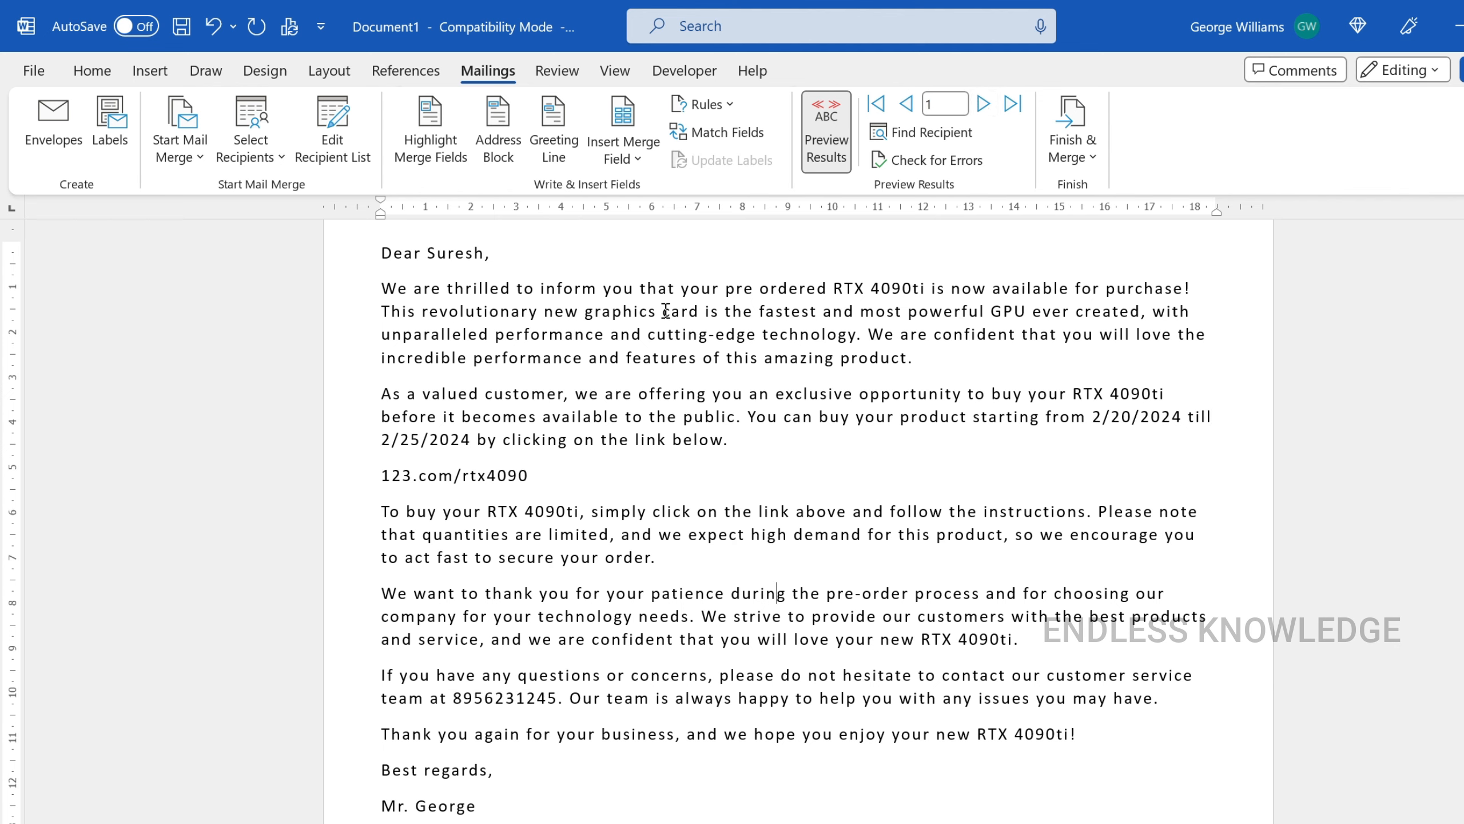
# - Turn on highlighting of the merge fields in the previewed letter
pyautogui.click(446, 162)
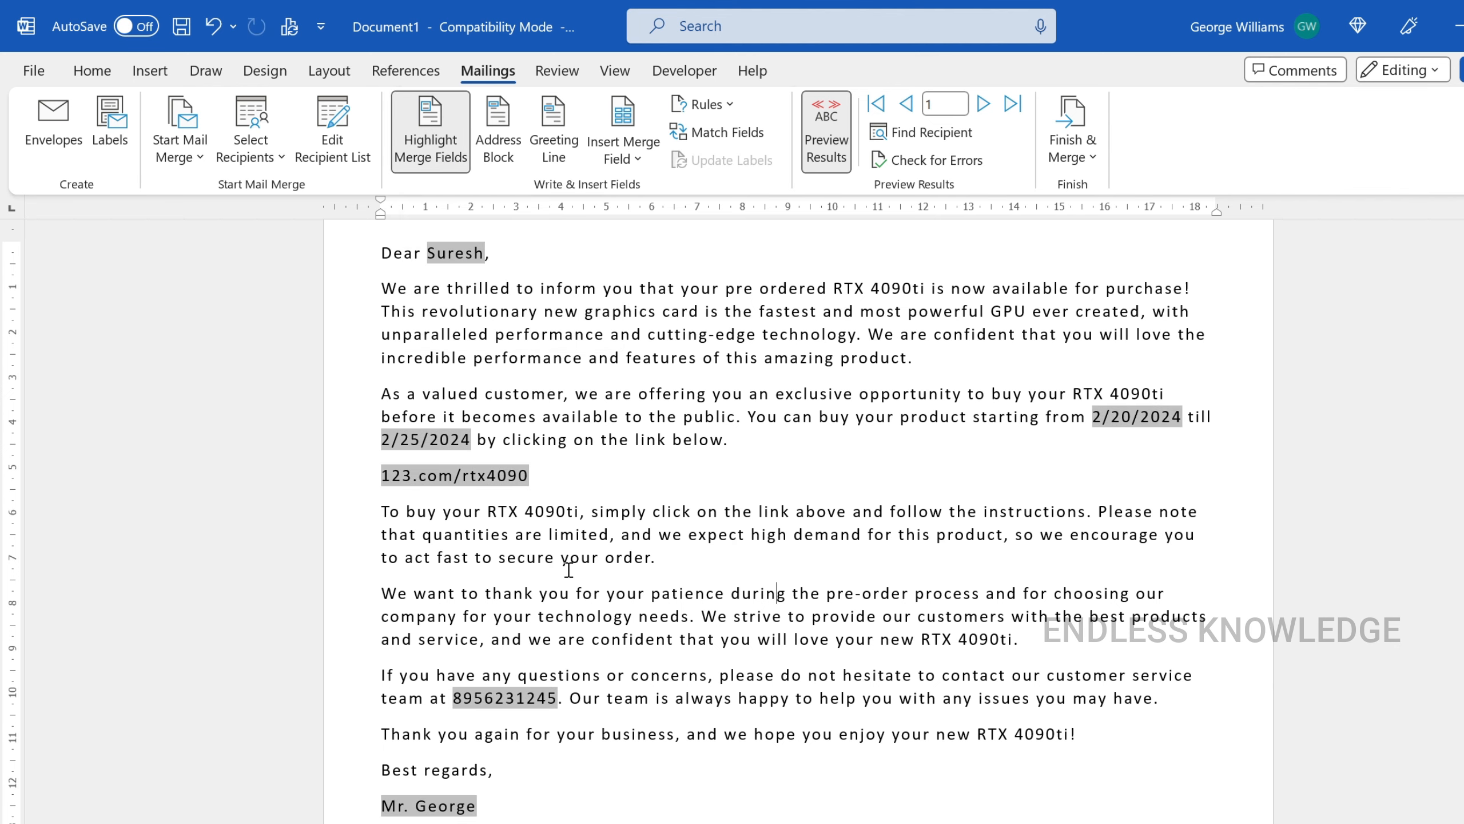
pyautogui.scroll(-1, 568, 569)
pyautogui.scroll(1, 571, 564)
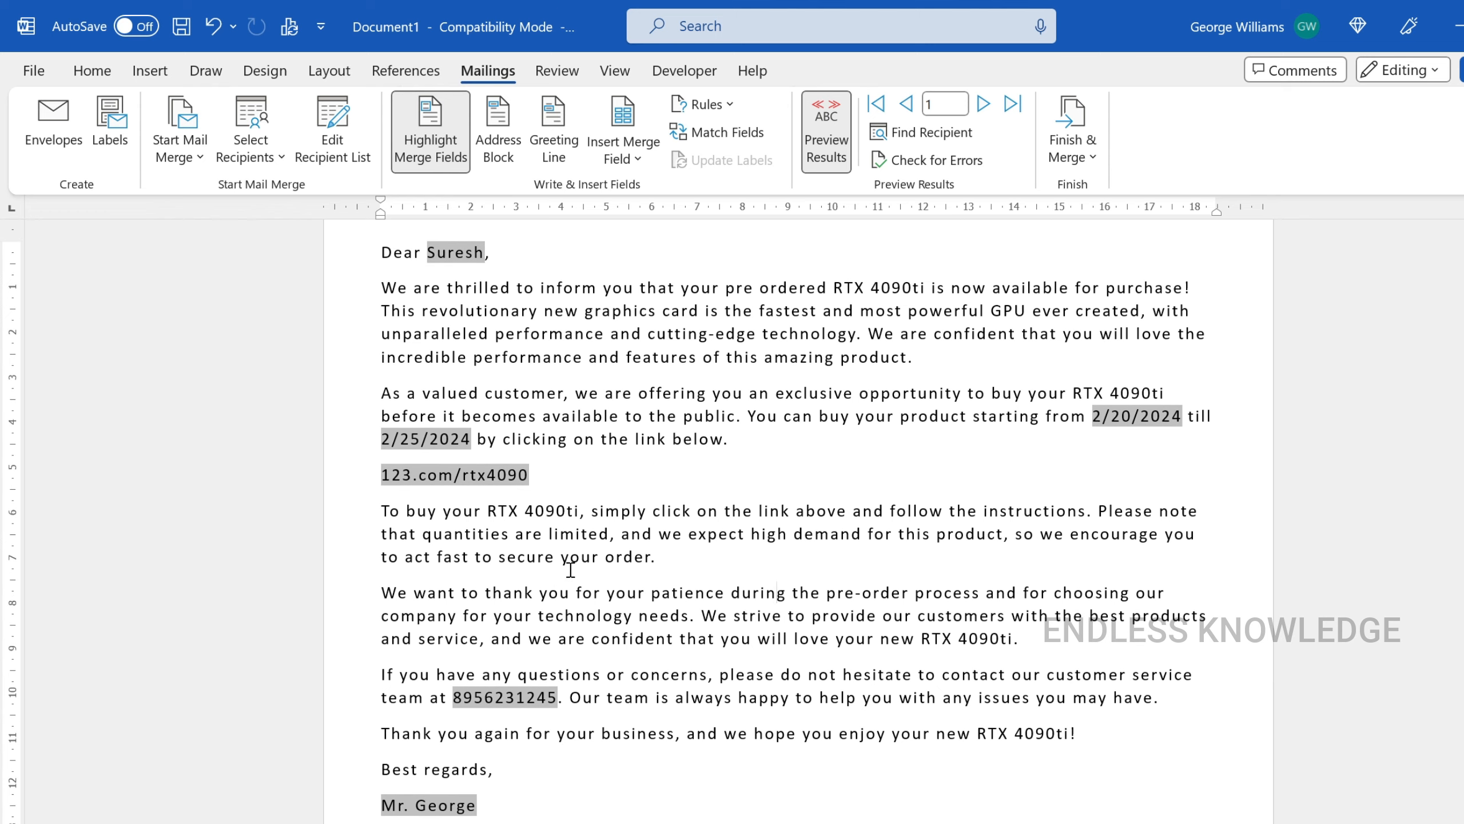
# - Check the highlighted fields in every record up to record 6, then return to record 1
pyautogui.click(984, 105)
pyautogui.click(984, 104)
pyautogui.click(984, 104)
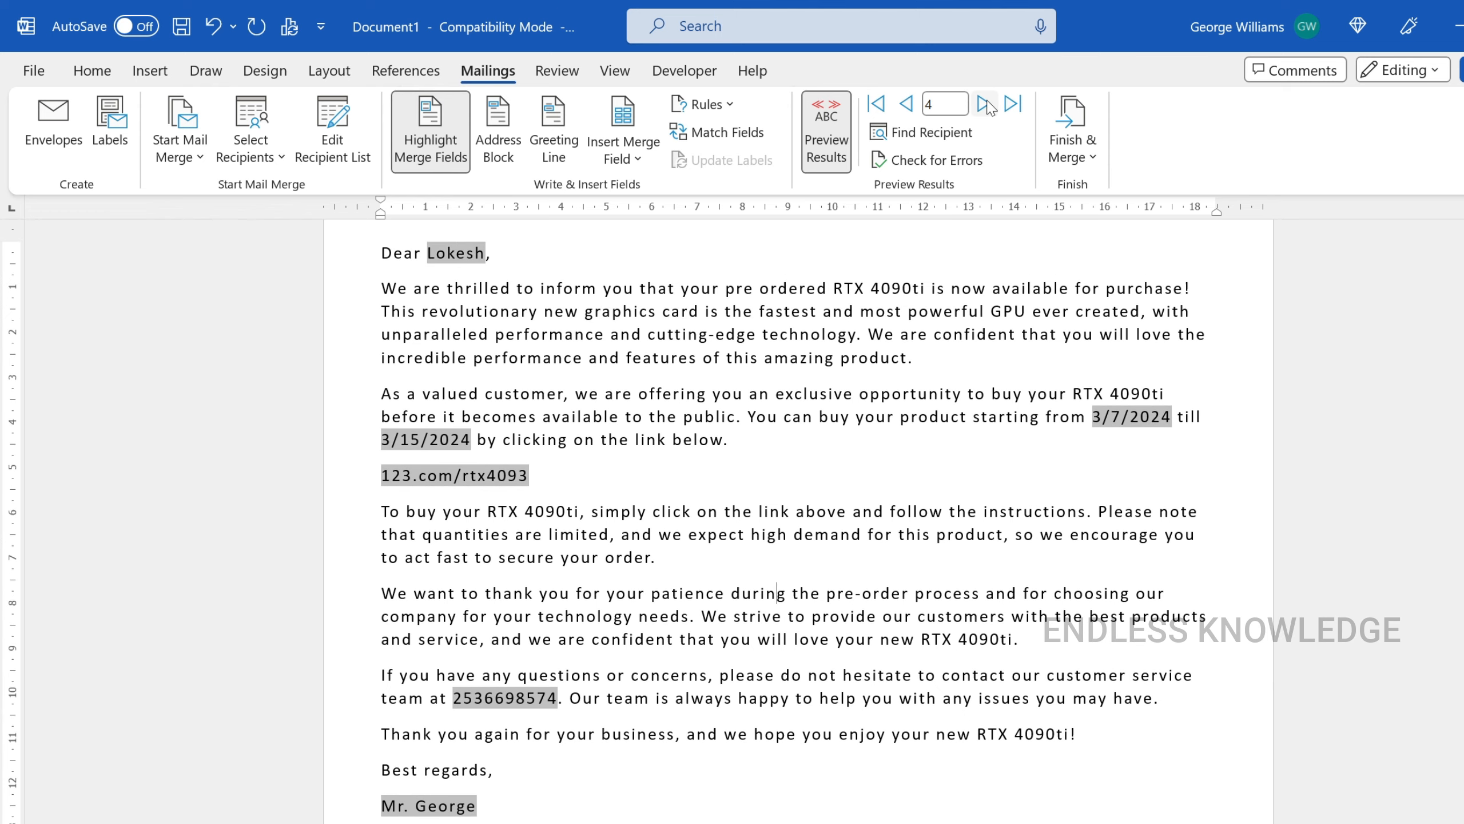
pyautogui.click(984, 104)
pyautogui.click(984, 104)
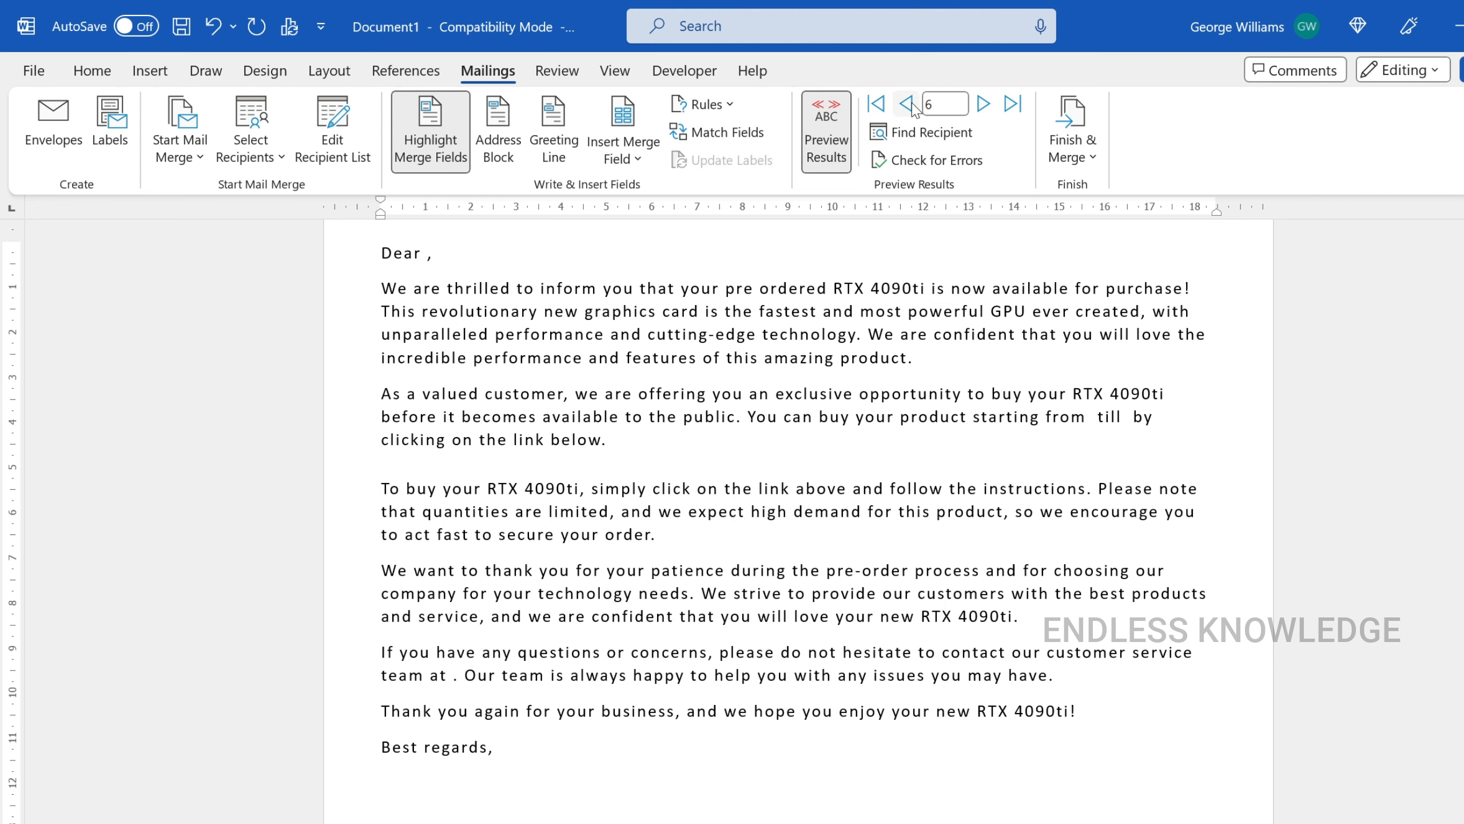
pyautogui.click(910, 104)
pyautogui.click(910, 105)
pyautogui.click(910, 104)
pyautogui.click(910, 105)
pyautogui.click(910, 105)
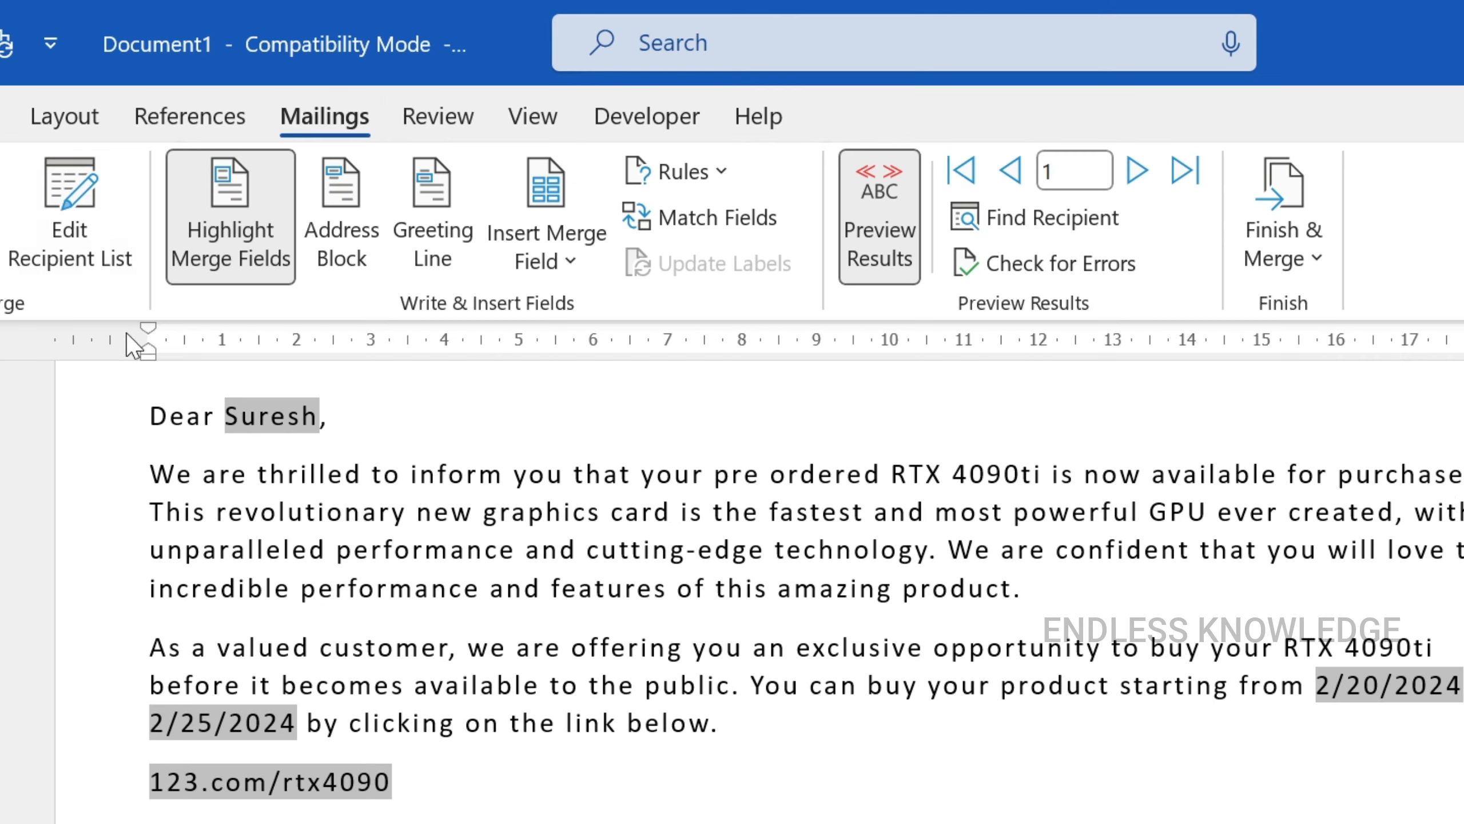
# - Open the recipient list for editing, enlarge its dialog and exclude the blank last record from the merge
pyautogui.click(333, 147)
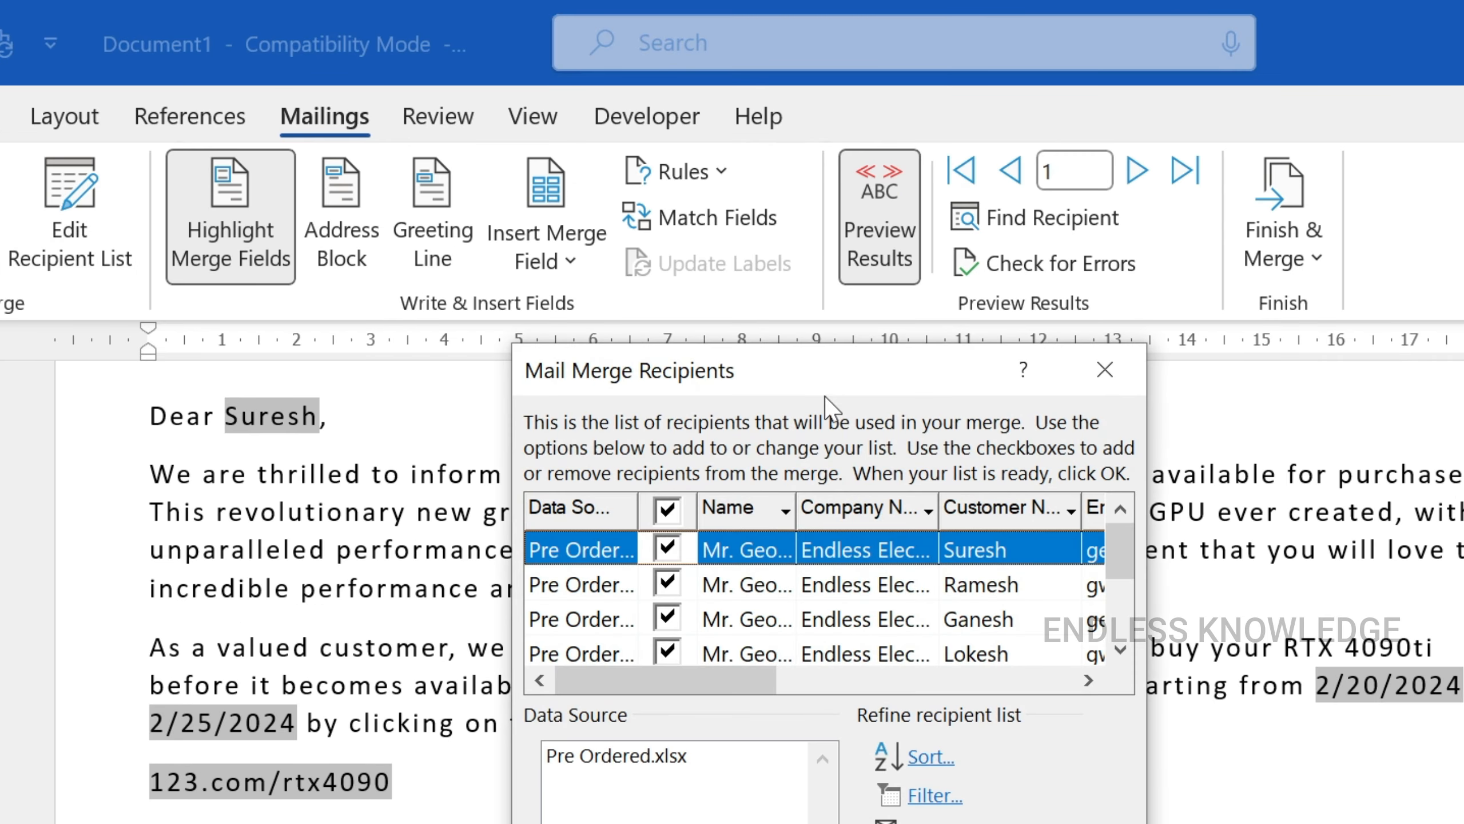
pyautogui.moveTo(824, 396); pyautogui.dragTo(373, 309)
pyautogui.moveTo(707, 823); pyautogui.dragTo(1463, 823)
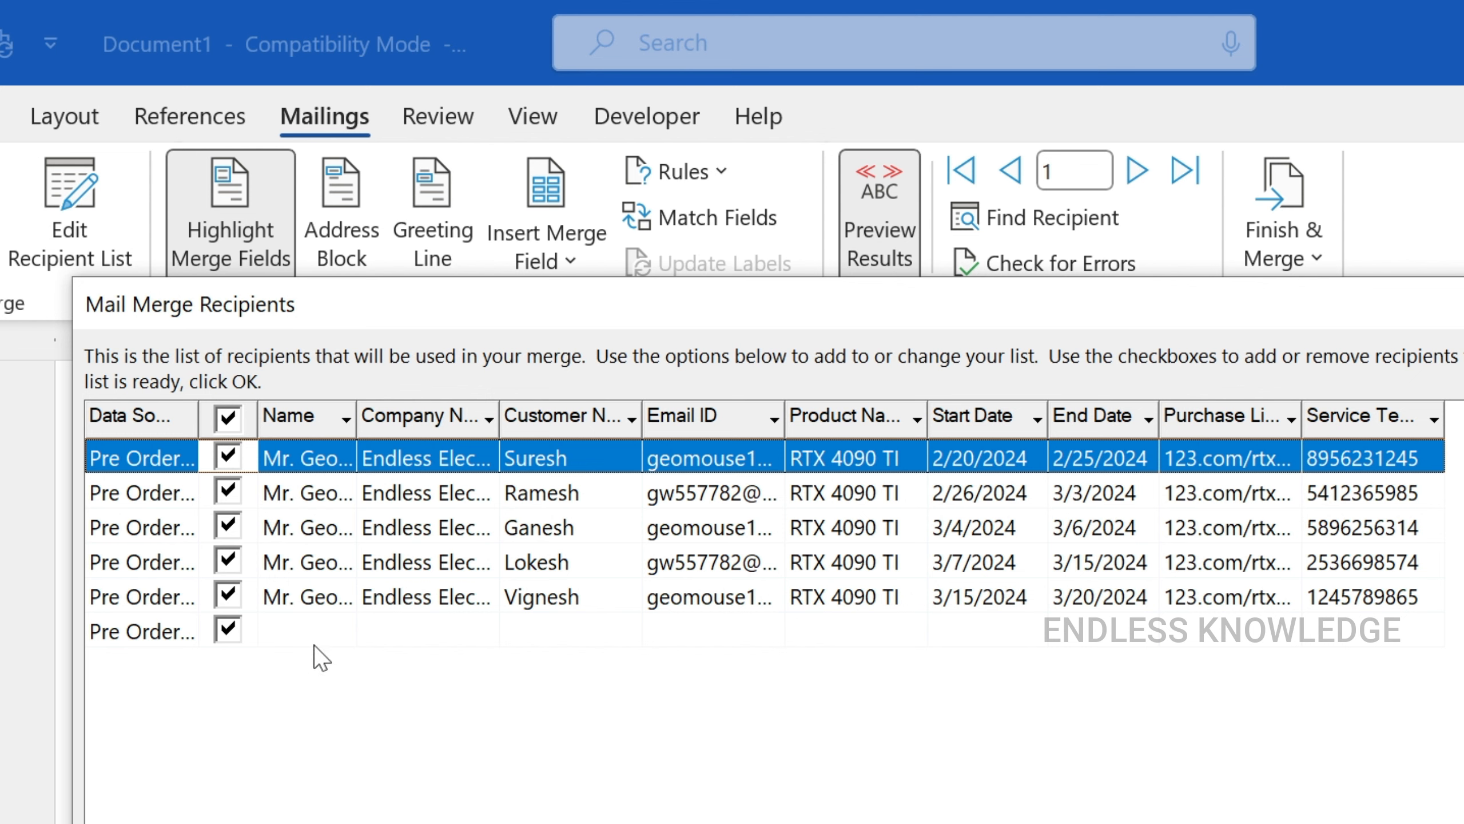
pyautogui.click(140, 634)
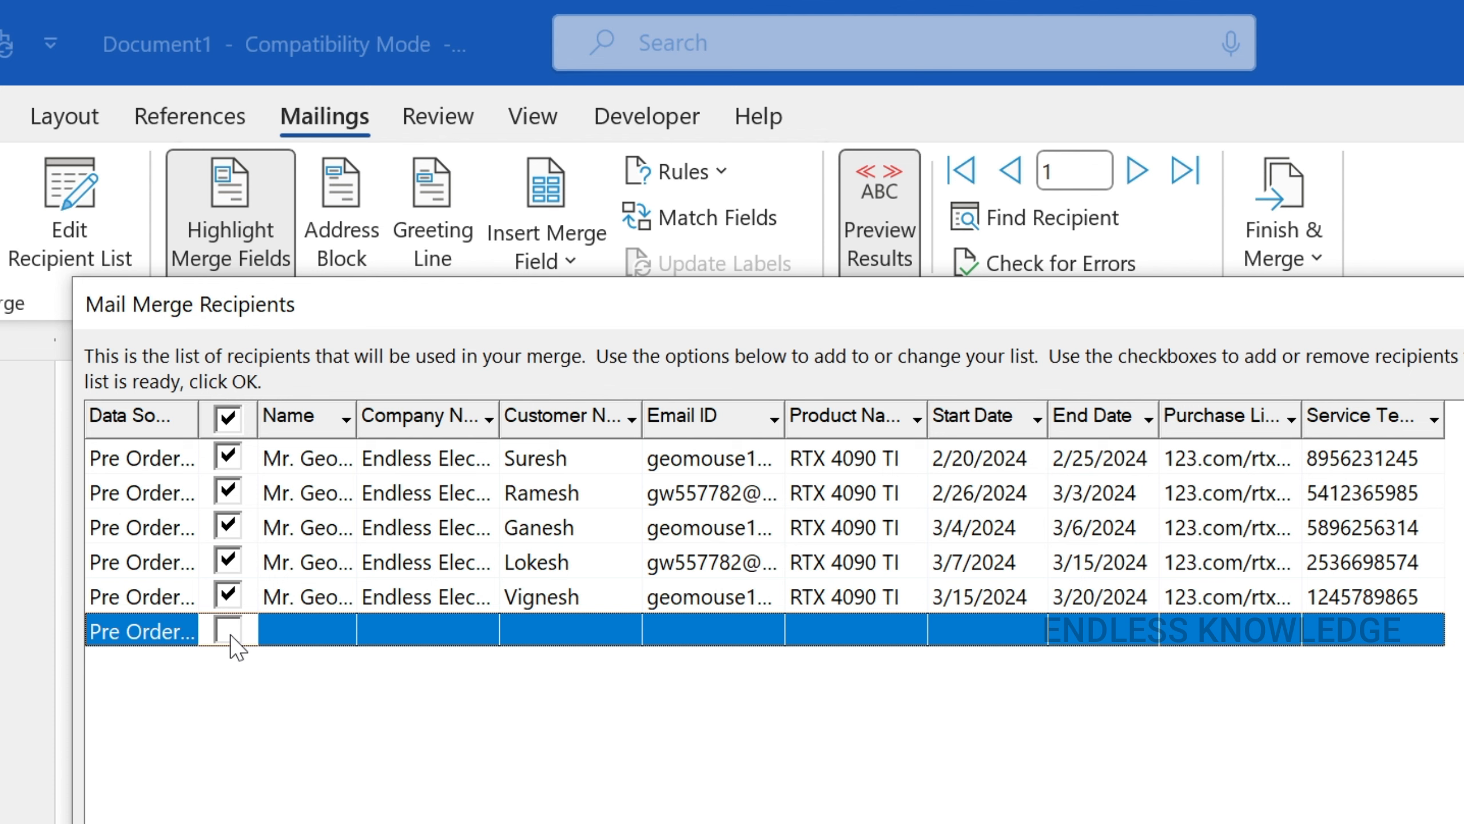
# - Exclude the third and fourth recipients from the merge and include both again
pyautogui.click(228, 532)
pyautogui.click(224, 567)
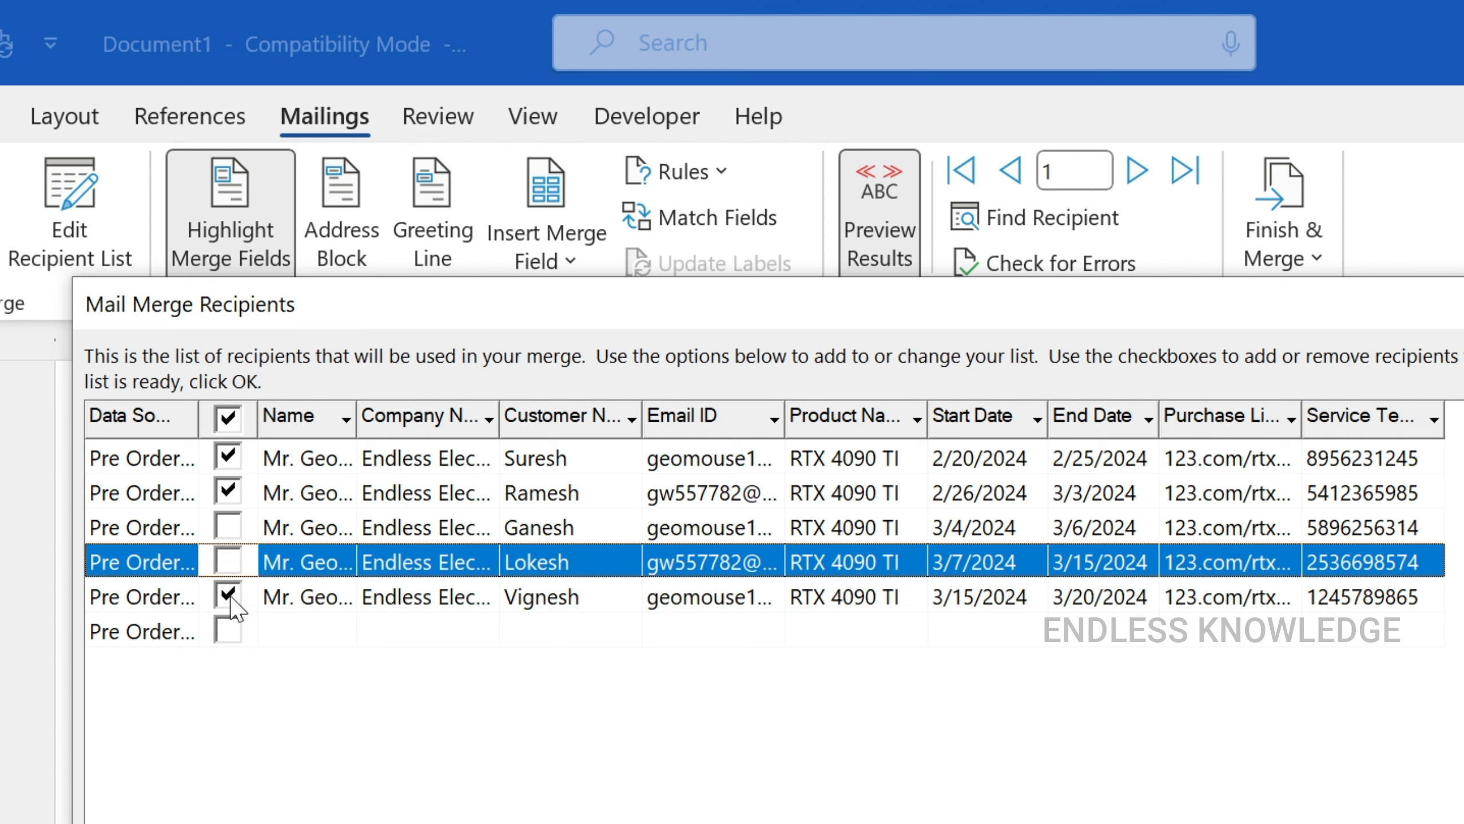
pyautogui.click(230, 529)
pyautogui.click(227, 559)
# - Select the Pre Ordered.xlsx data source and confirm the edited recipient list
pyautogui.click(265, 792)
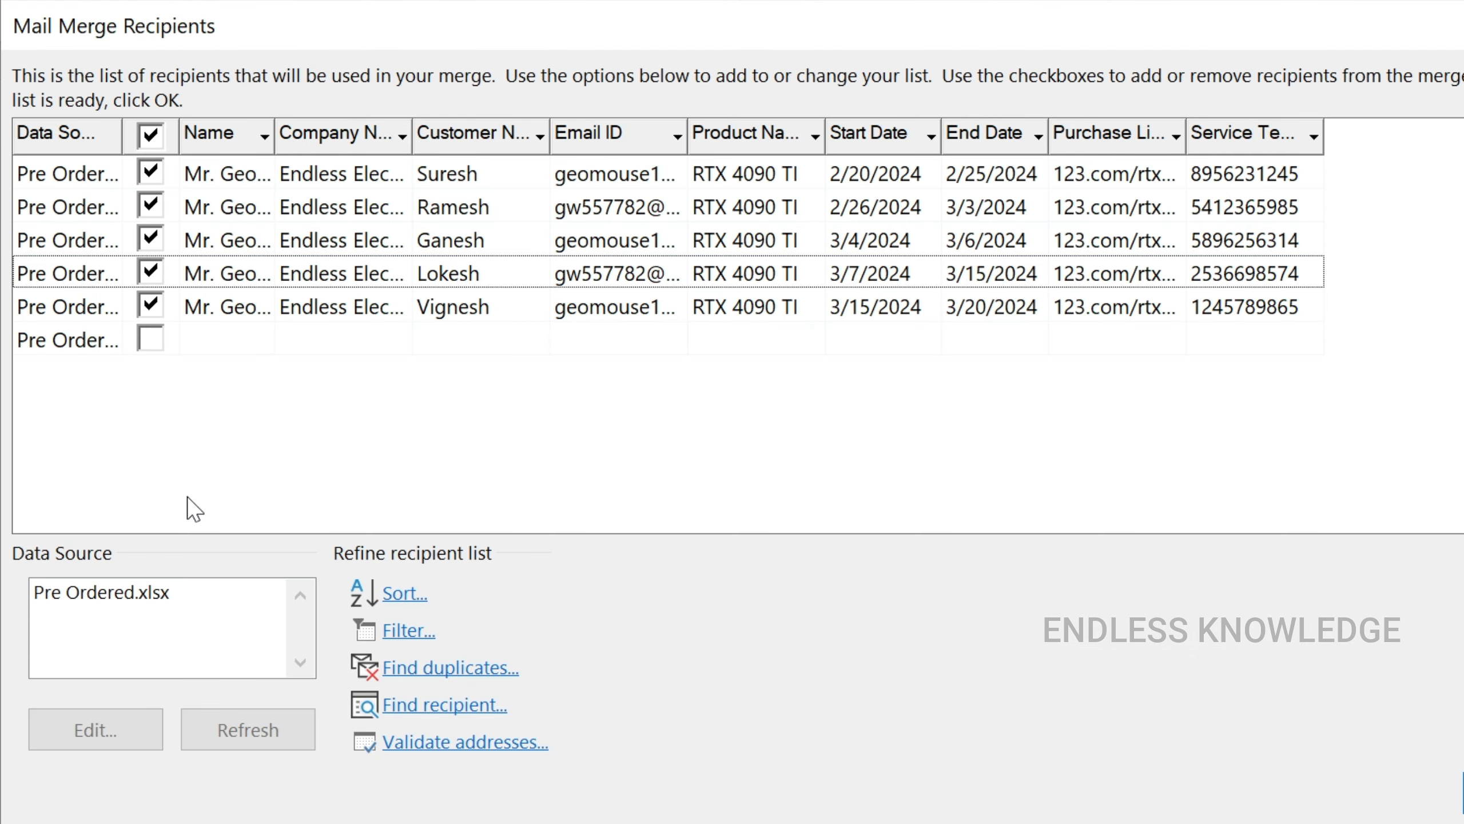
pyautogui.click(116, 598)
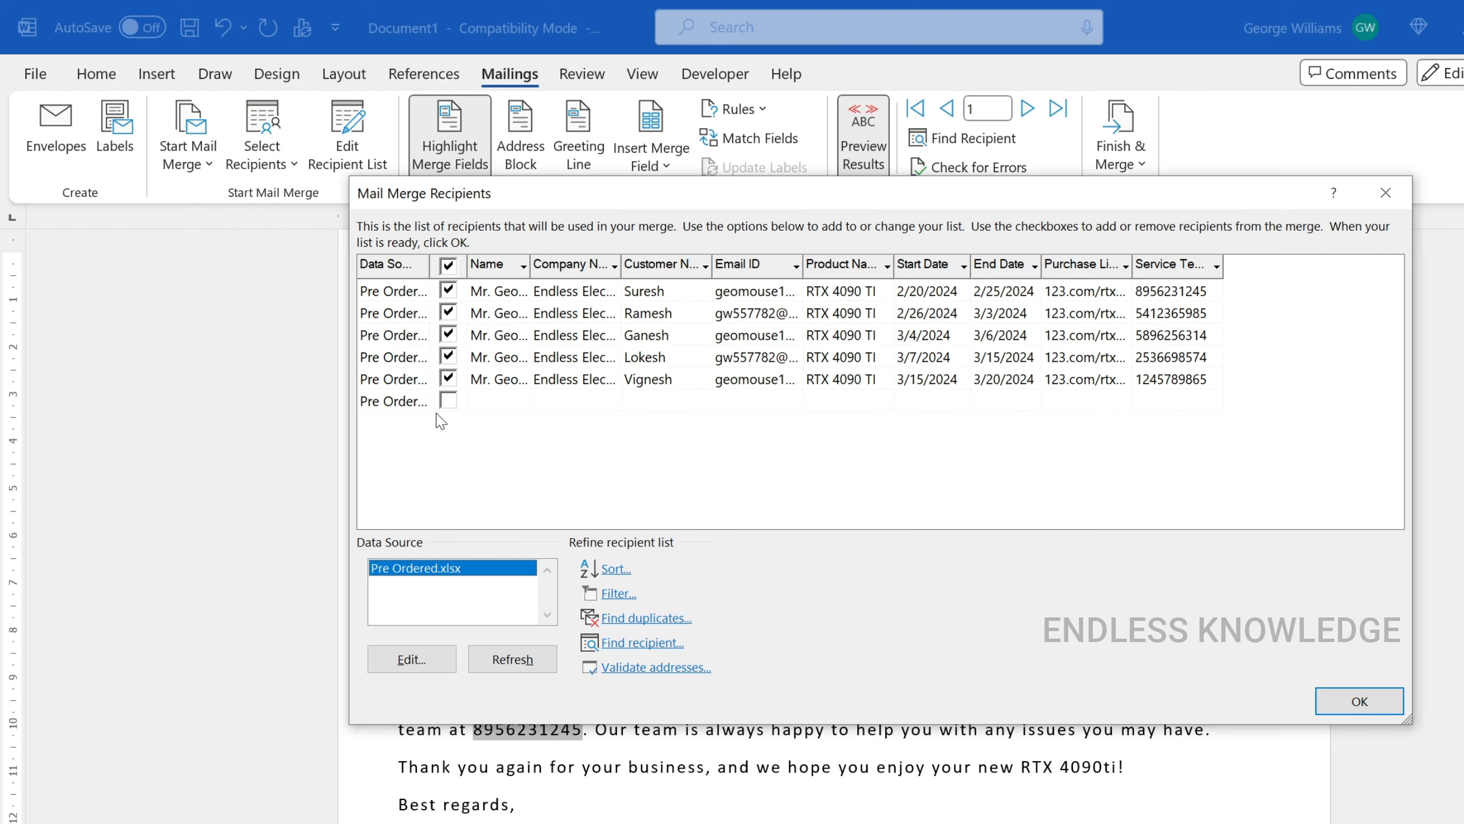
pyautogui.click(1340, 699)
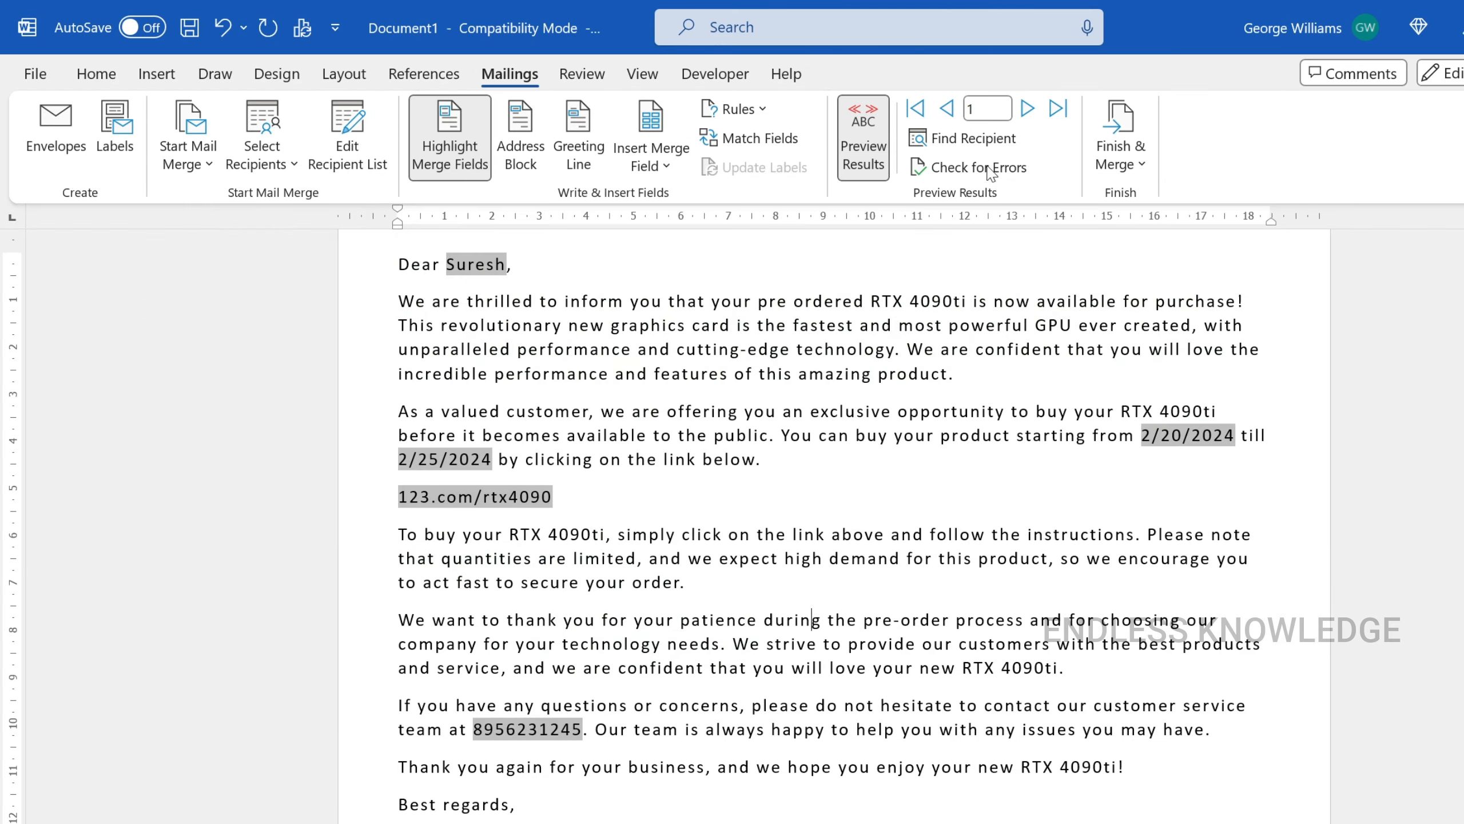
# - Step through the merged letters from the first record to record 5 to check the edited recipient list
pyautogui.click(1027, 110)
pyautogui.click(1027, 110)
pyautogui.click(1027, 110)
pyautogui.click(1027, 110)
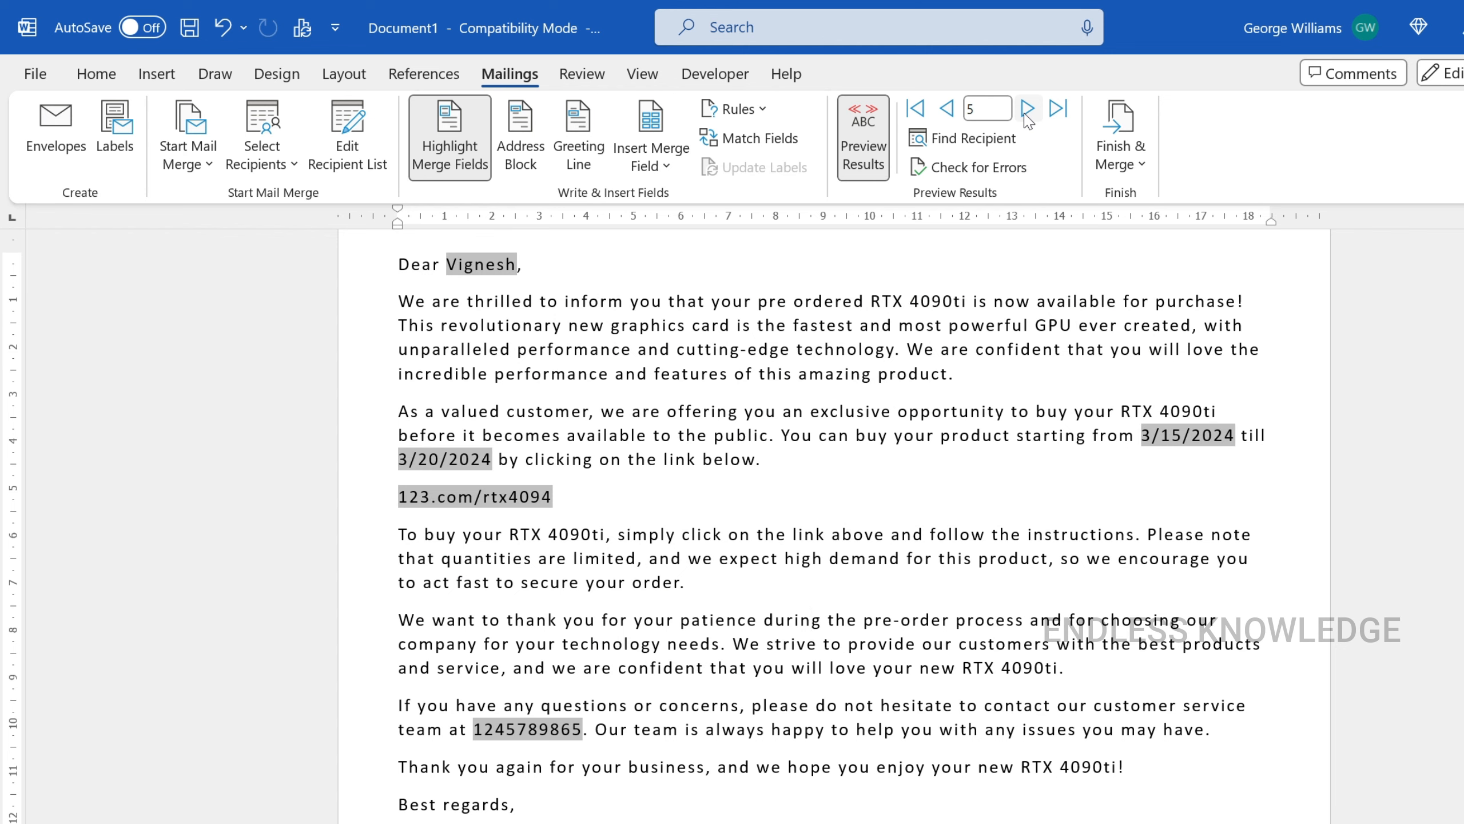
# - Step back through the merged letters from record 5 to record 1
pyautogui.click(947, 108)
pyautogui.click(947, 108)
pyautogui.click(948, 108)
pyautogui.click(947, 108)
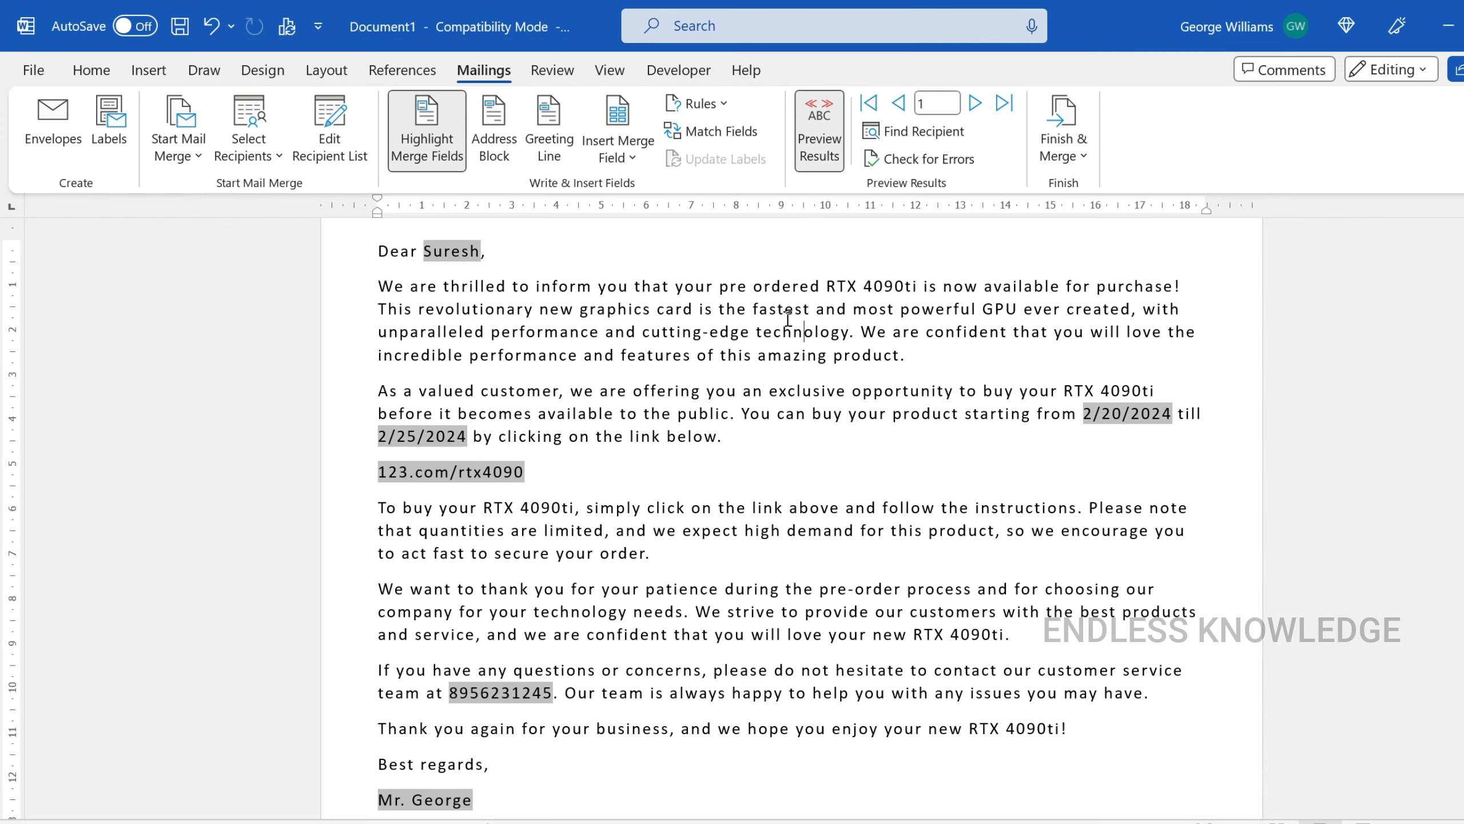
# - Turn off merge field highlighting and make the customer name in the greeting bold
pyautogui.click(448, 166)
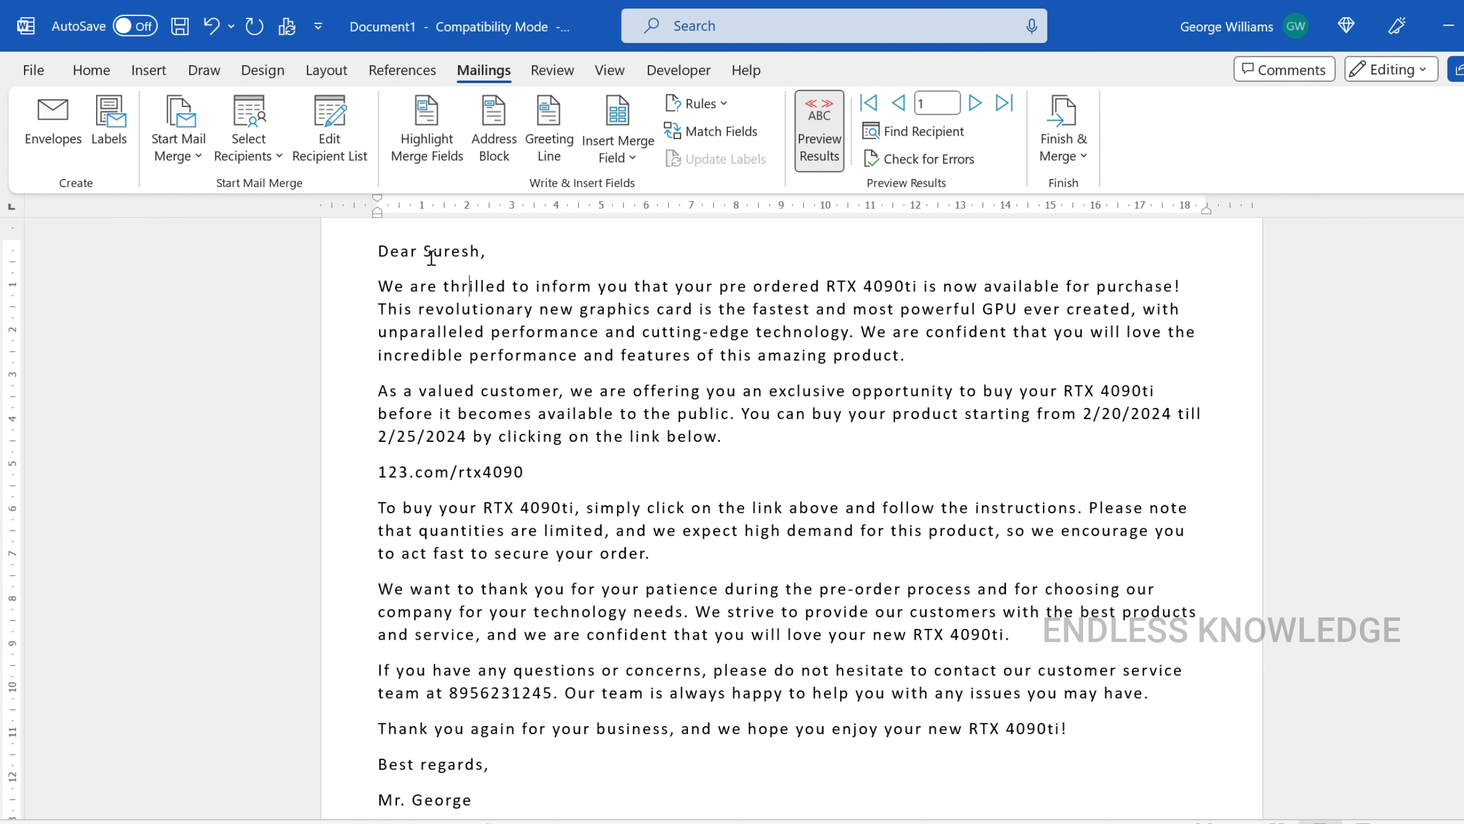
pyautogui.moveTo(427, 248); pyautogui.dragTo(483, 251)
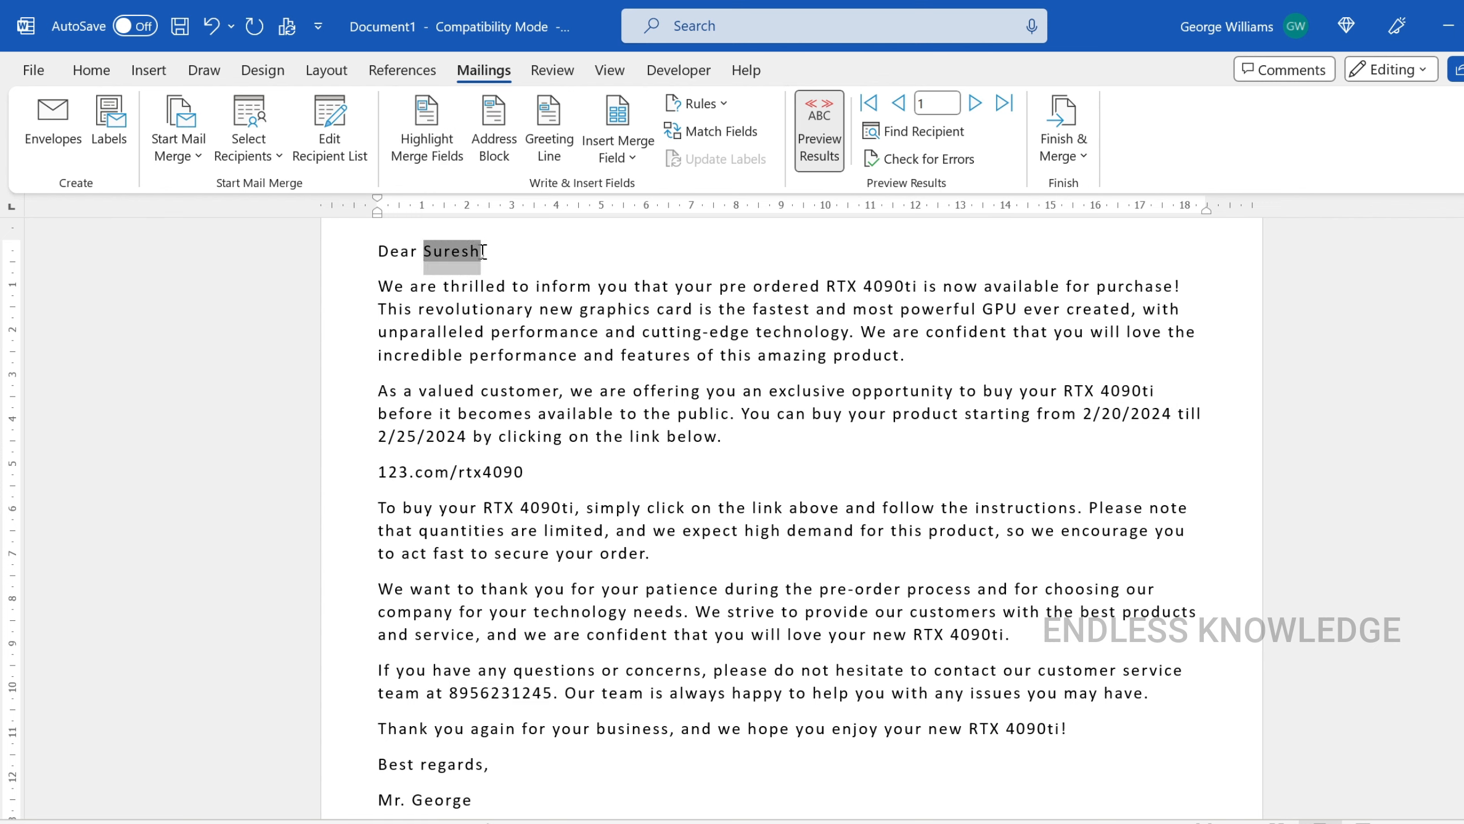
pyautogui.hotkey('ctrl', 'b')
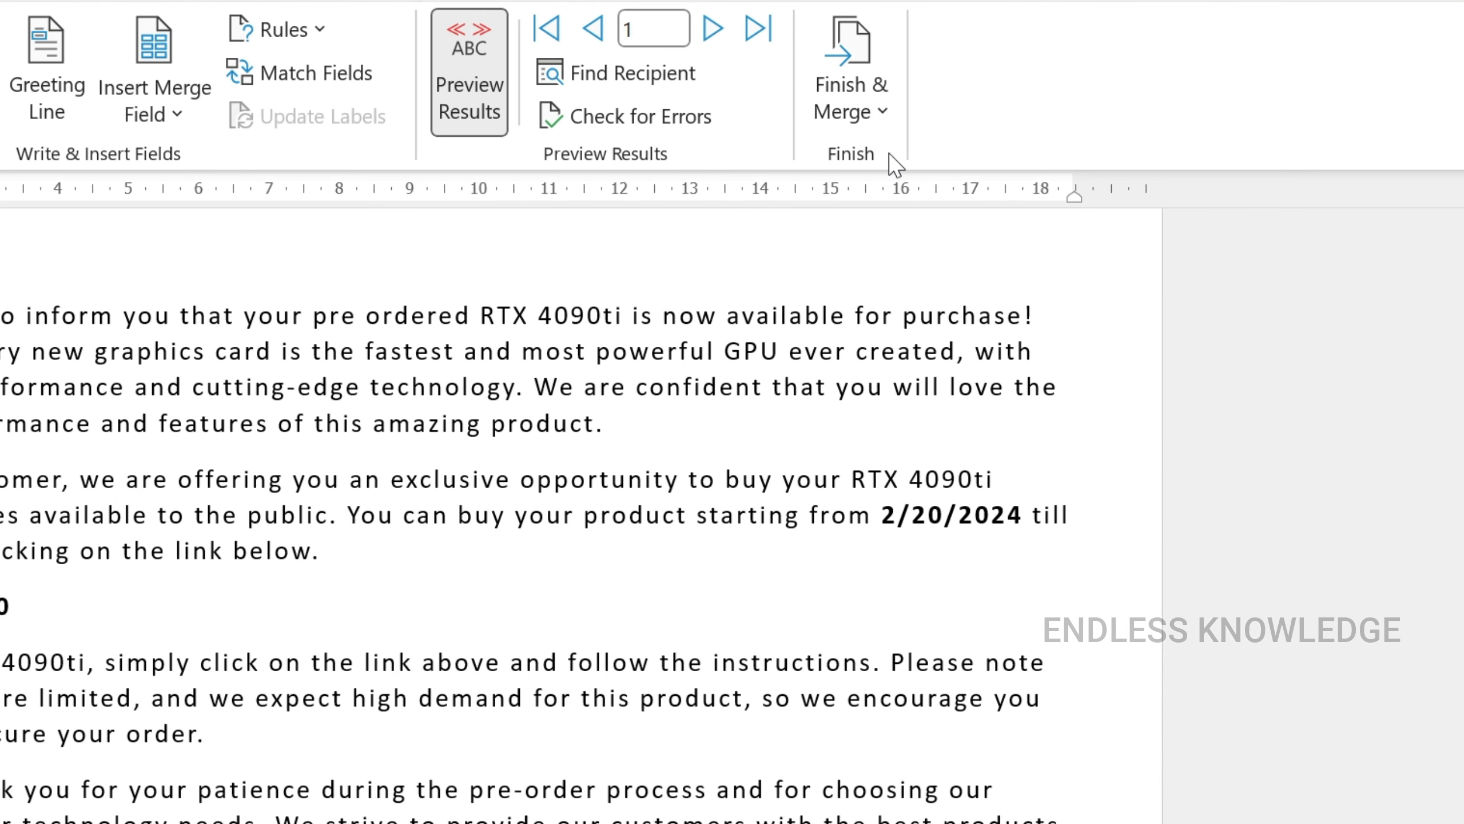
# - Start merging the letter to e-mail messages and use the Email_ID field as the recipient address
pyautogui.click(884, 118)
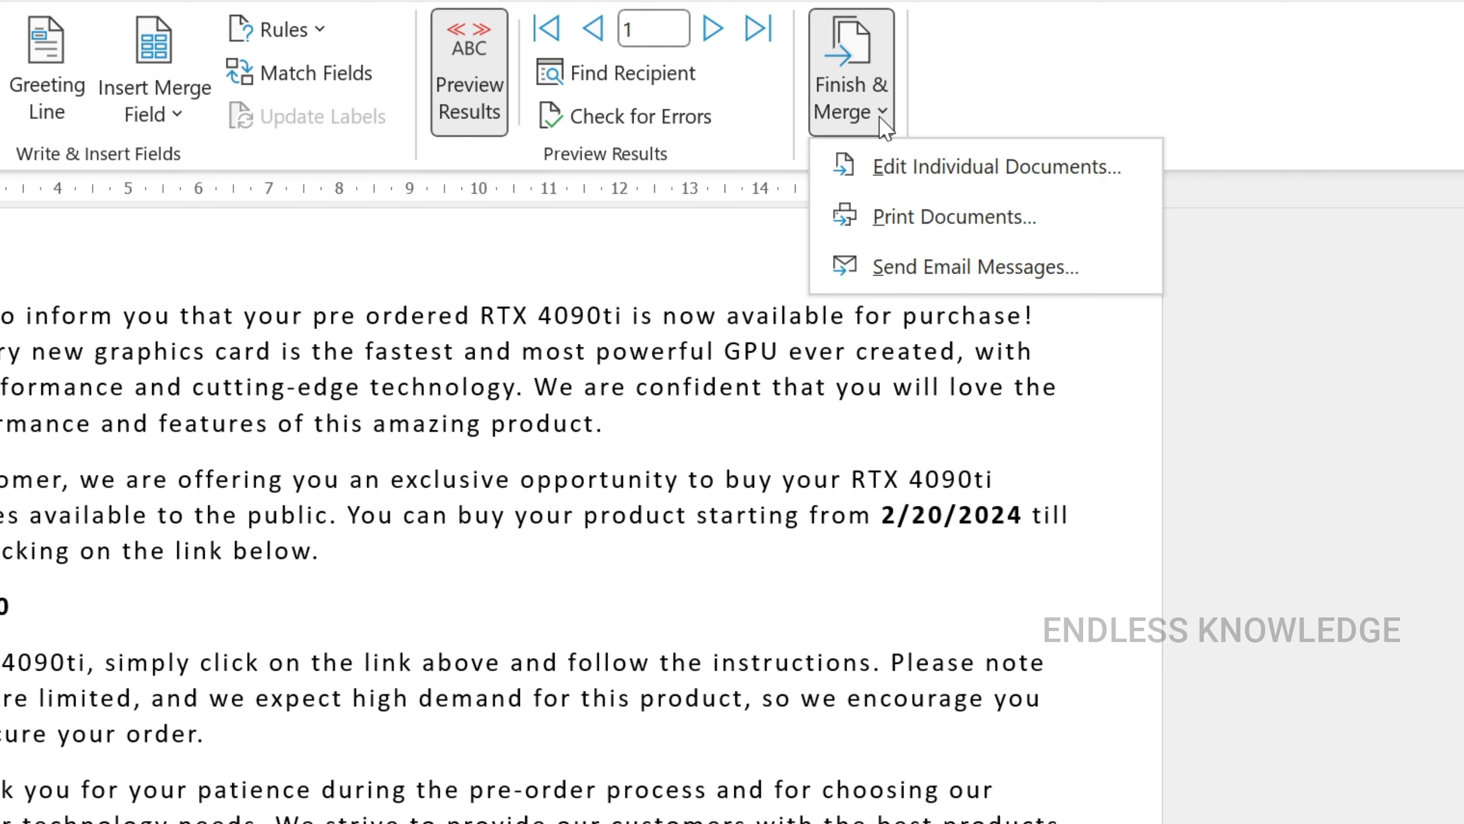
pyautogui.click(923, 269)
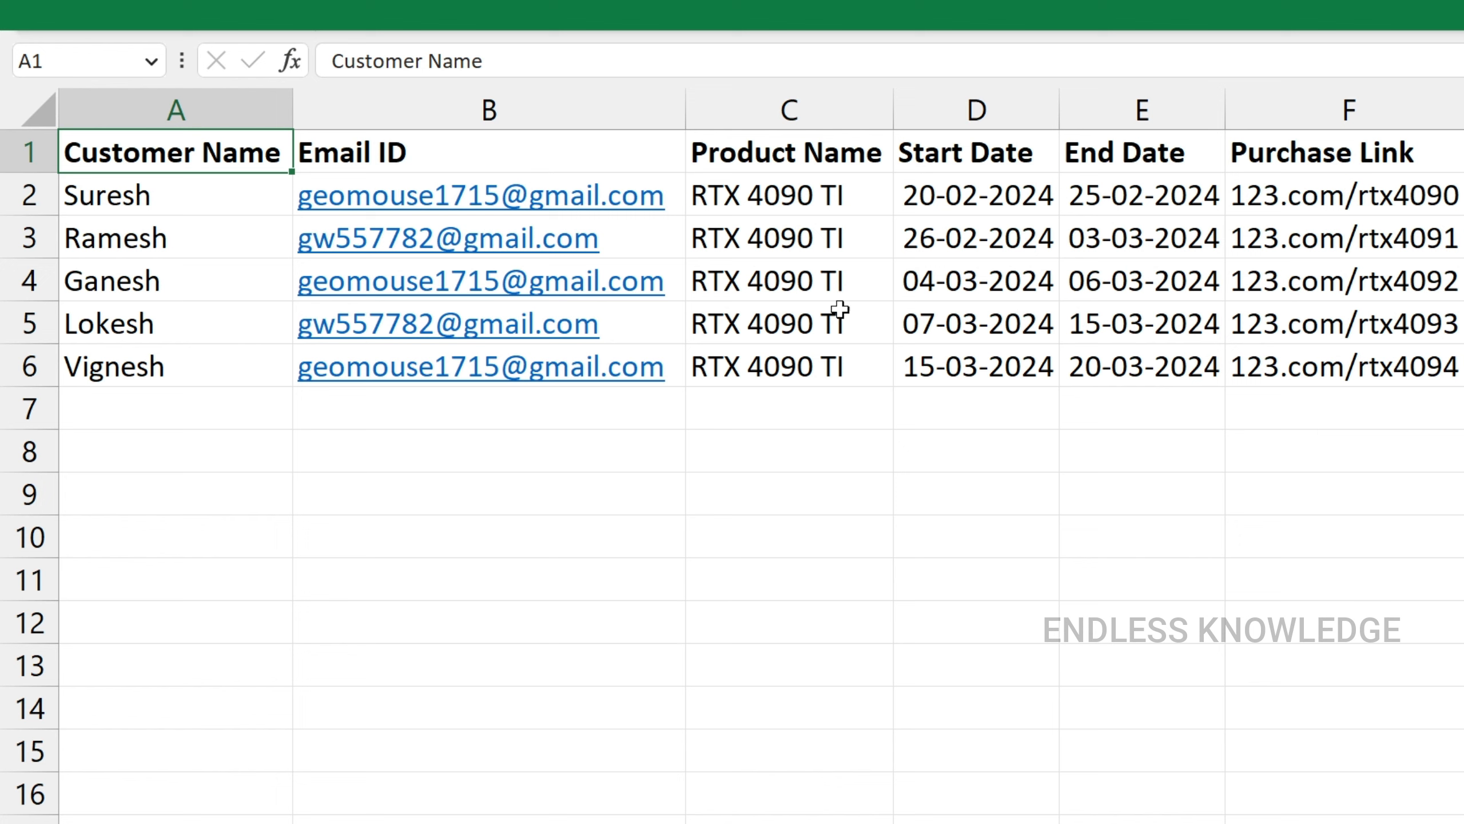
pyautogui.click(513, 147)
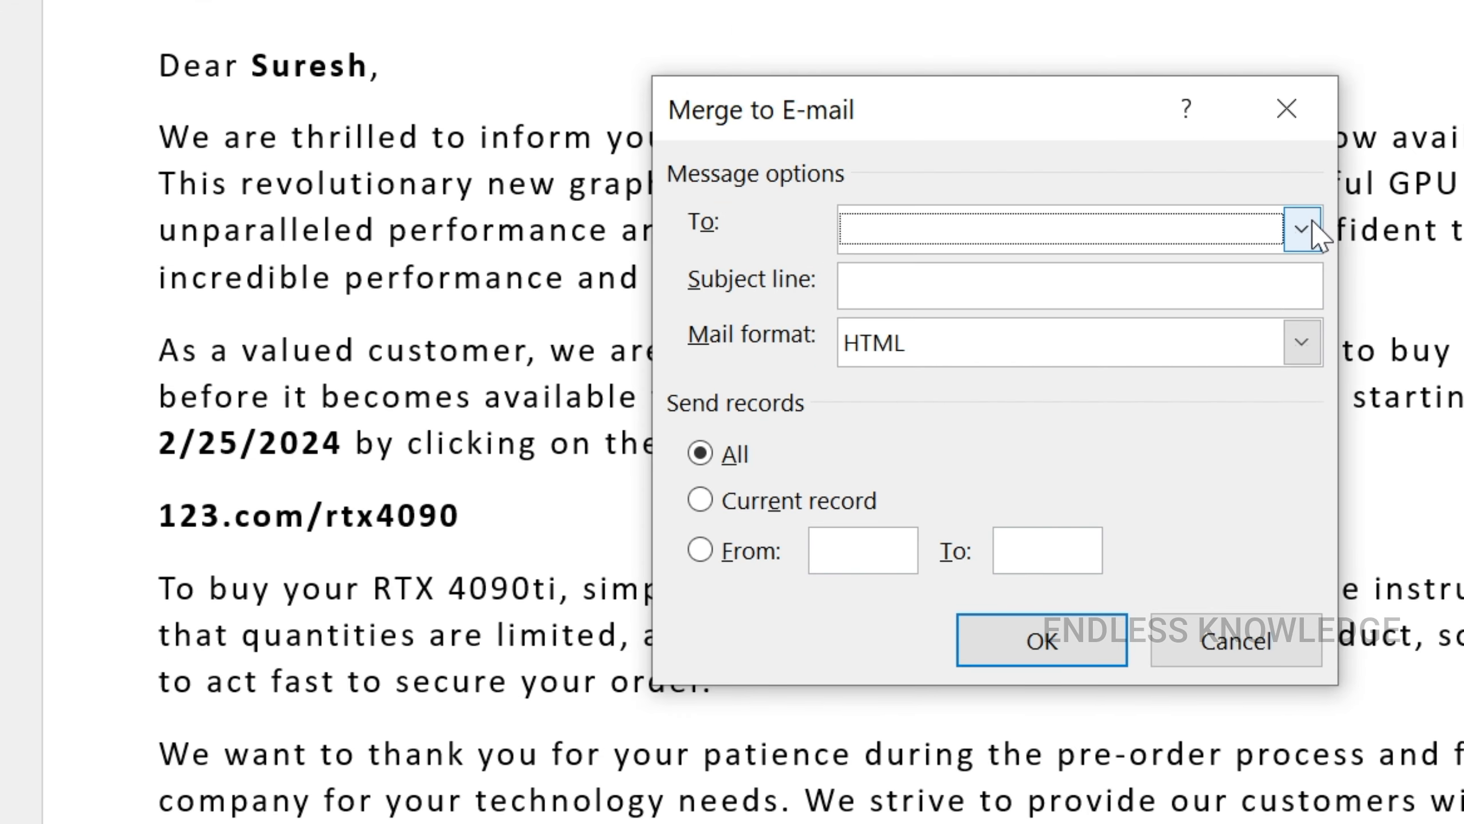
pyautogui.click(1336, 468)
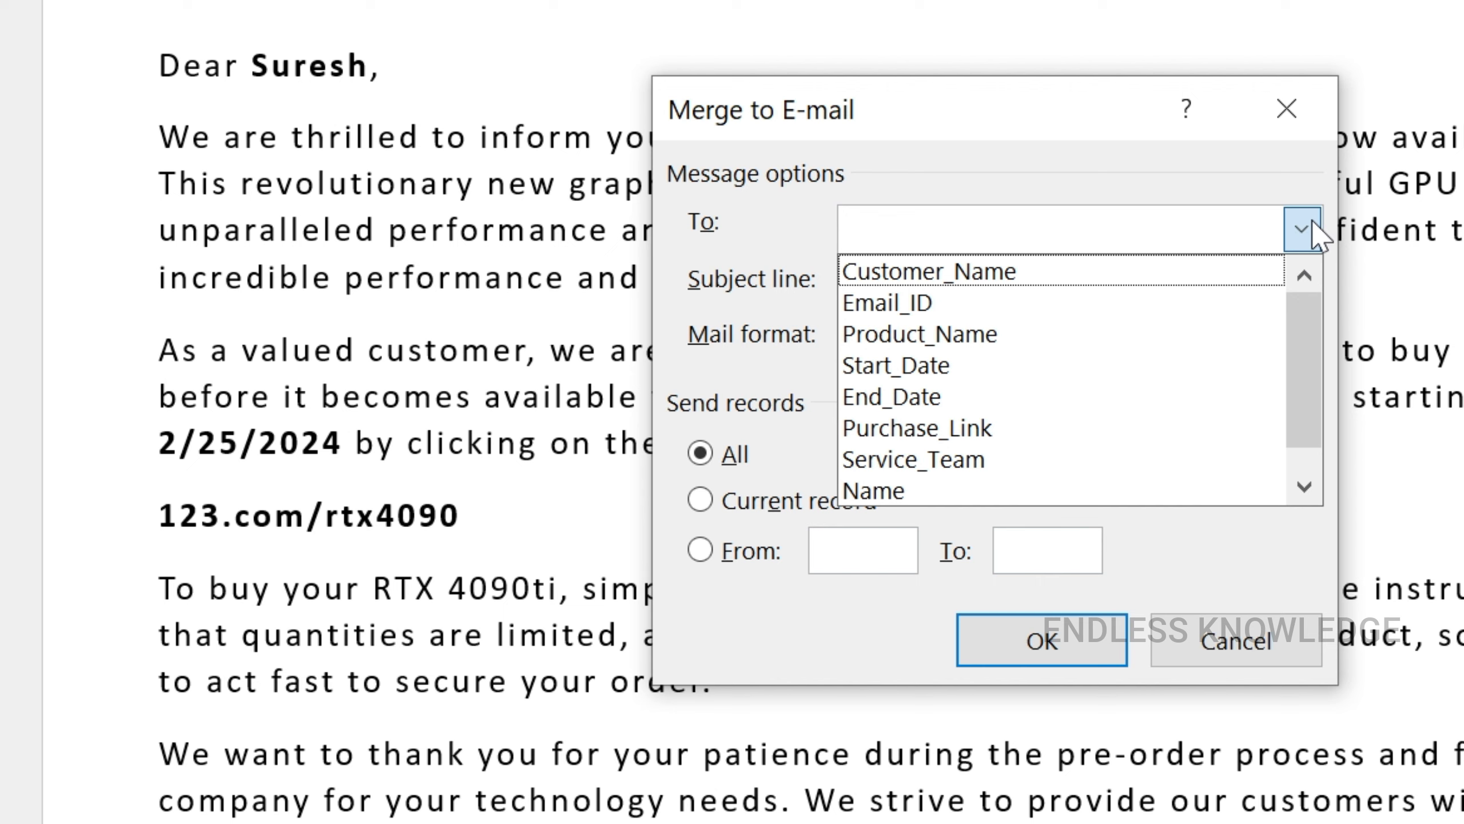
pyautogui.click(1015, 314)
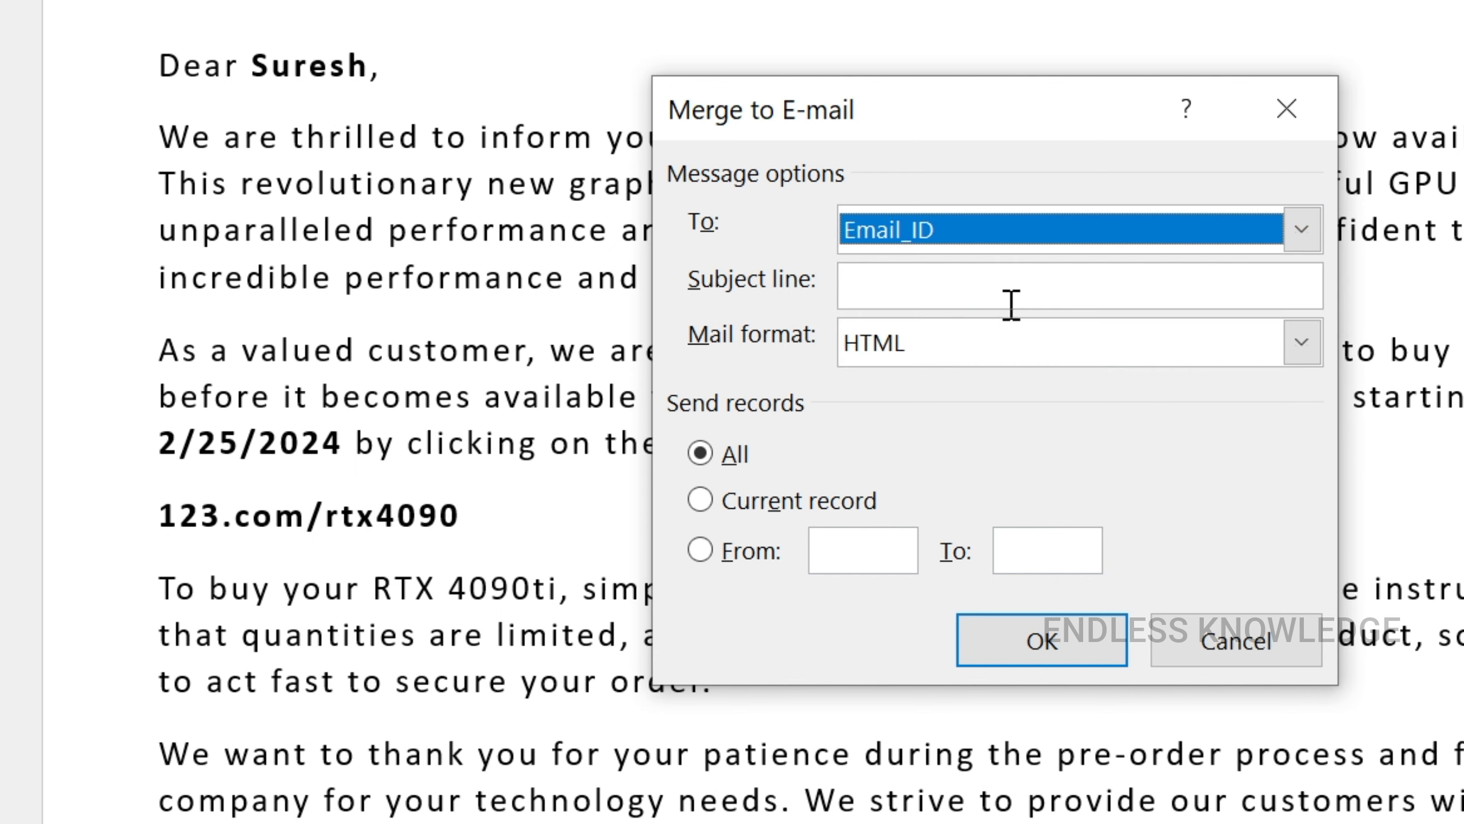
# - Paste "Your Preordered RTX 4090ti is now available for purchase!" from the clipboard history as the subject line
pyautogui.click(1005, 293)
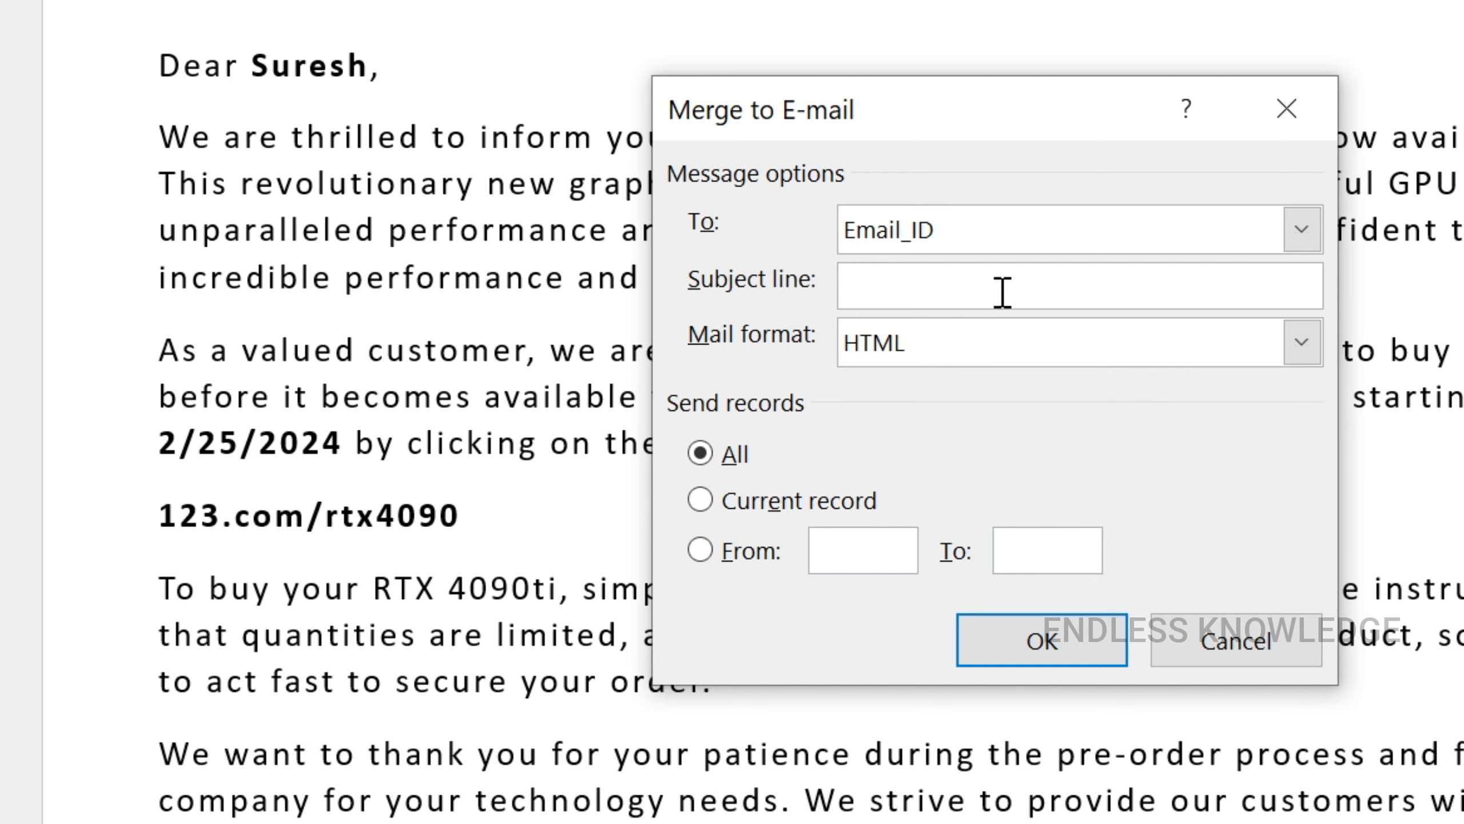
pyautogui.press('super+v')
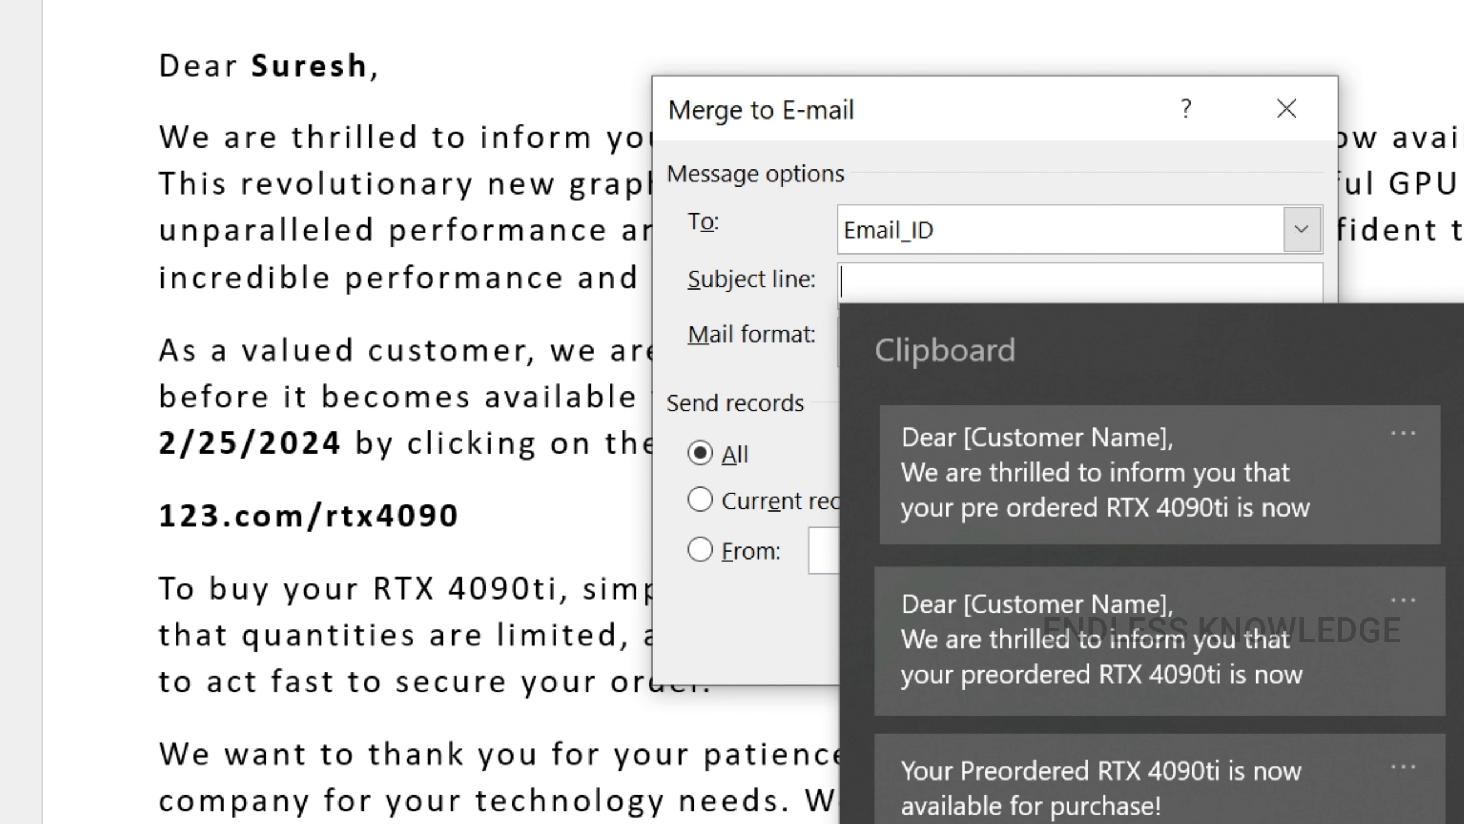
pyautogui.click(1101, 787)
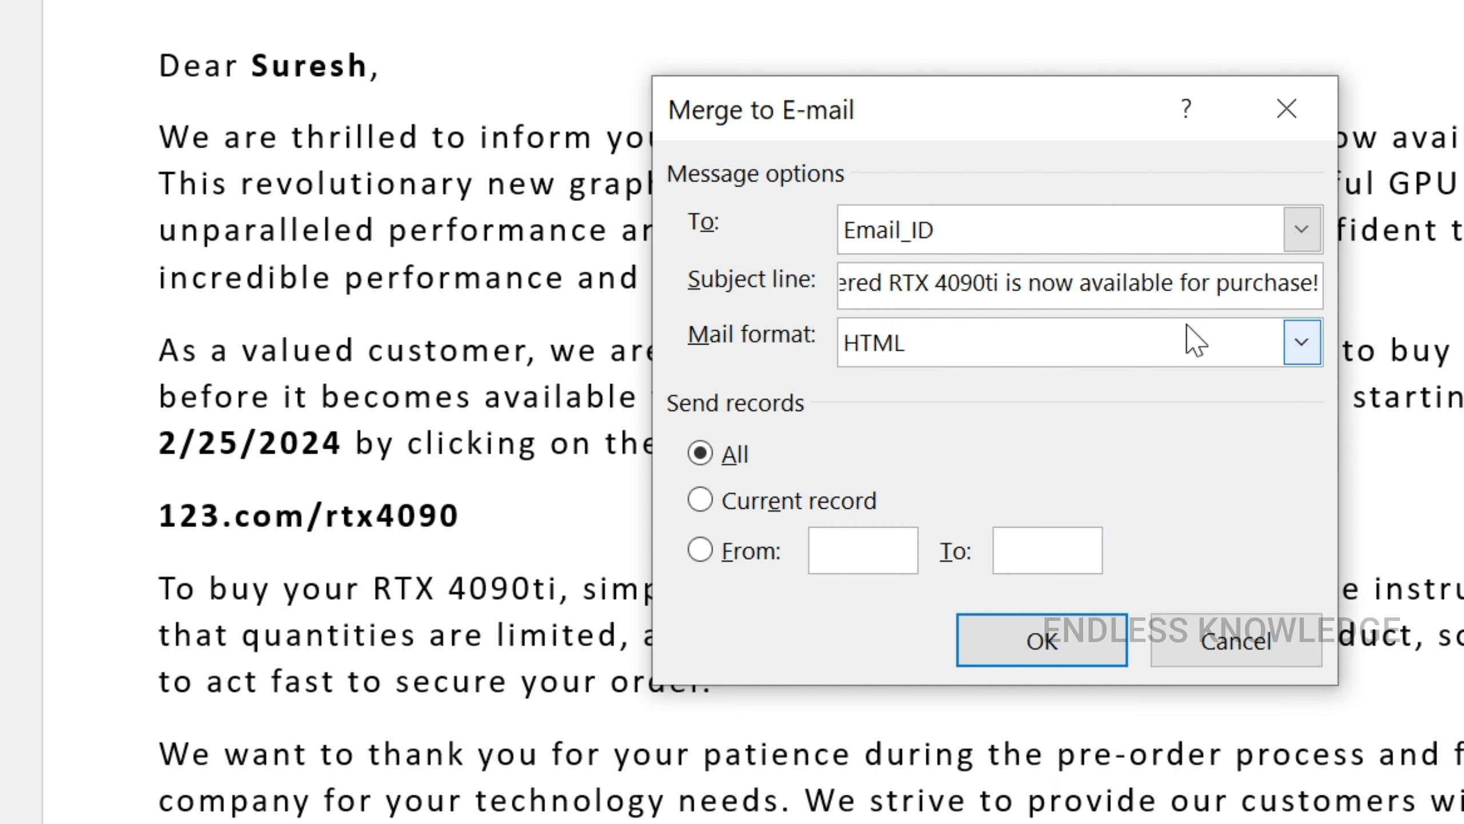
# - Try the Attachment and Plain text mail formats and restore HTML
pyautogui.click(1301, 344)
pyautogui.click(1179, 390)
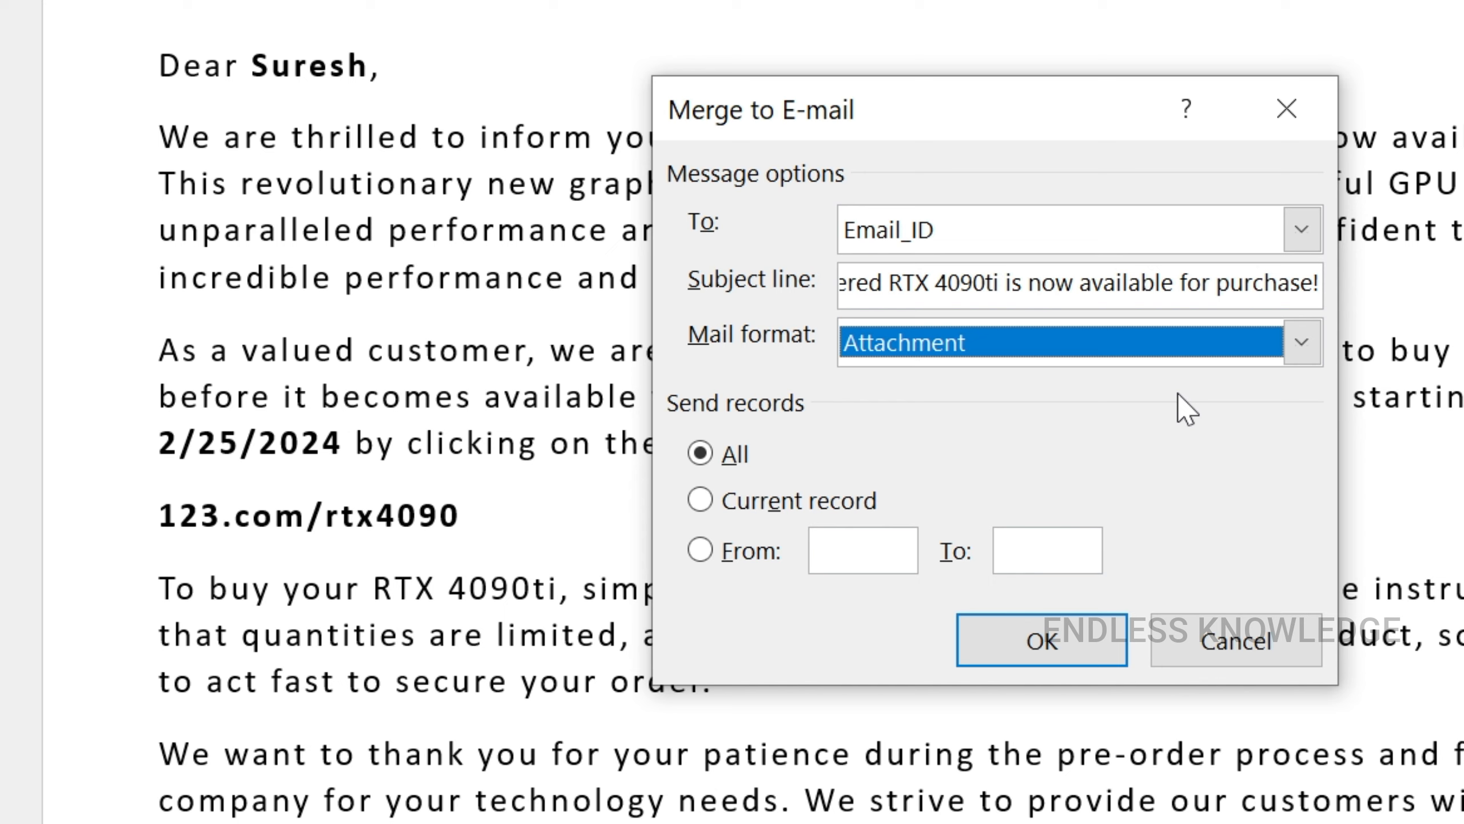
pyautogui.click(1302, 343)
pyautogui.click(1201, 424)
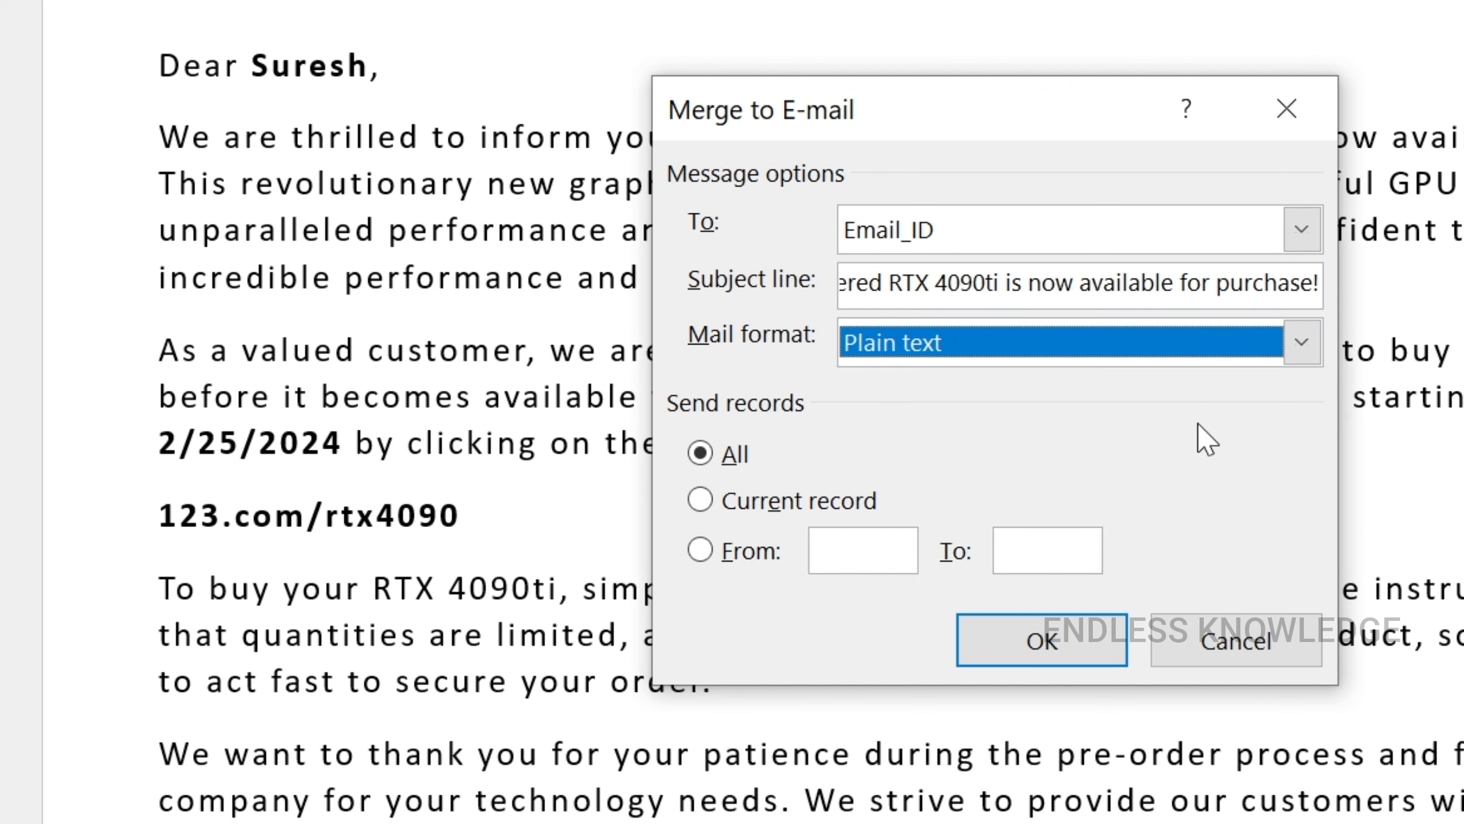
pyautogui.click(1310, 353)
pyautogui.click(1124, 448)
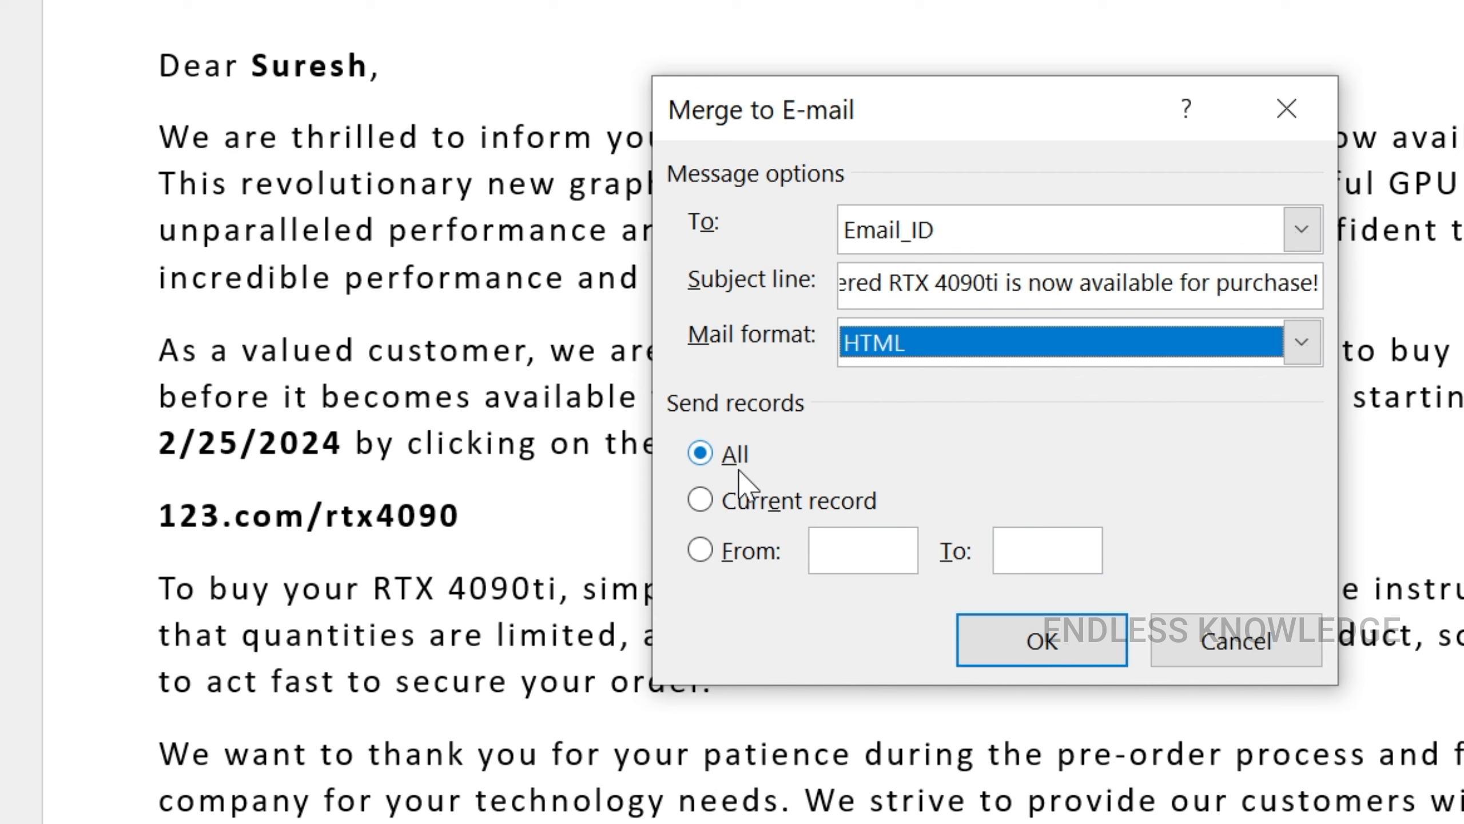
# - Try limiting the sent records to the current record and to the range 20 to 50
pyautogui.click(741, 503)
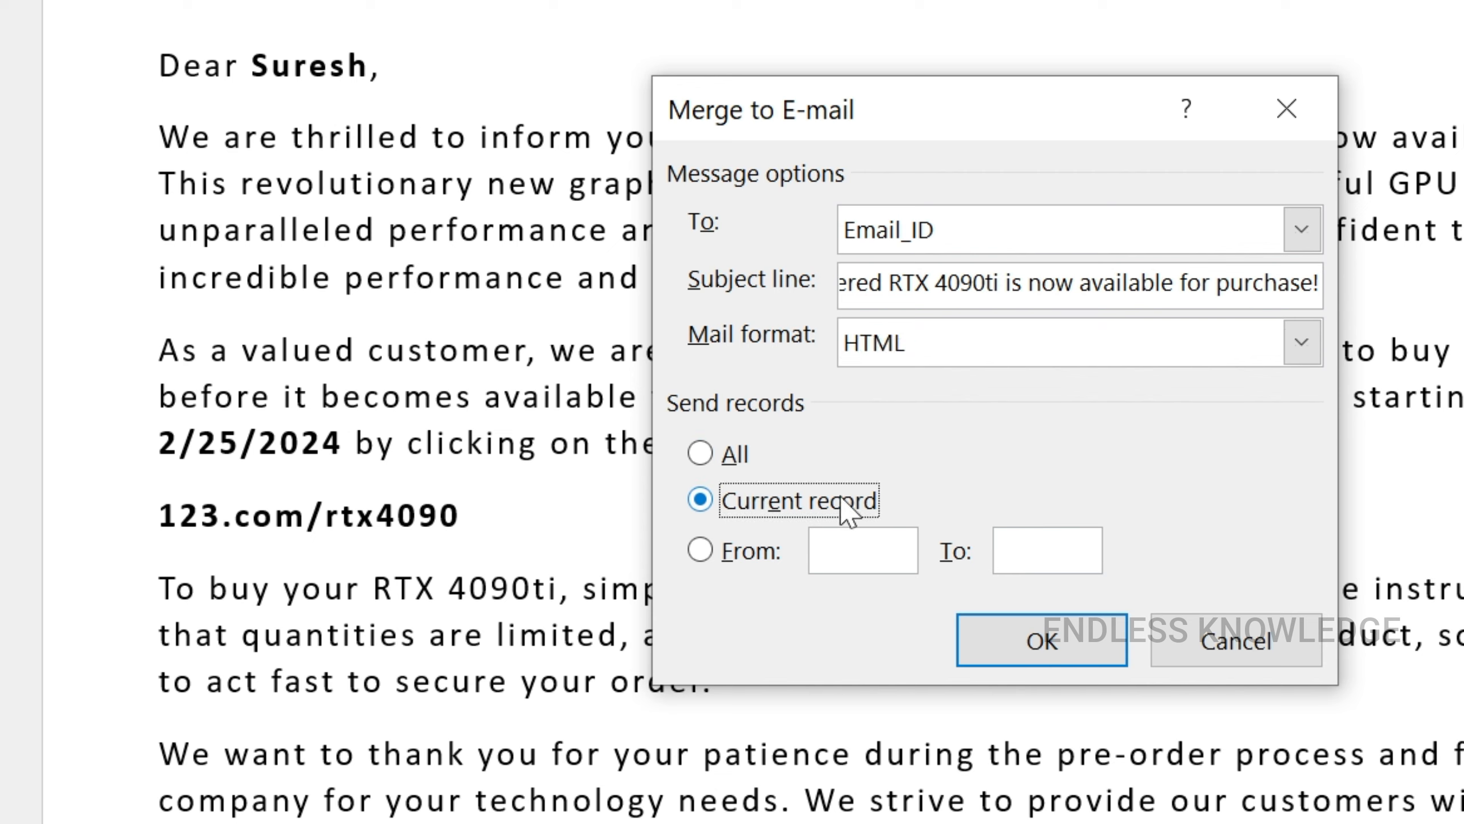
pyautogui.click(772, 553)
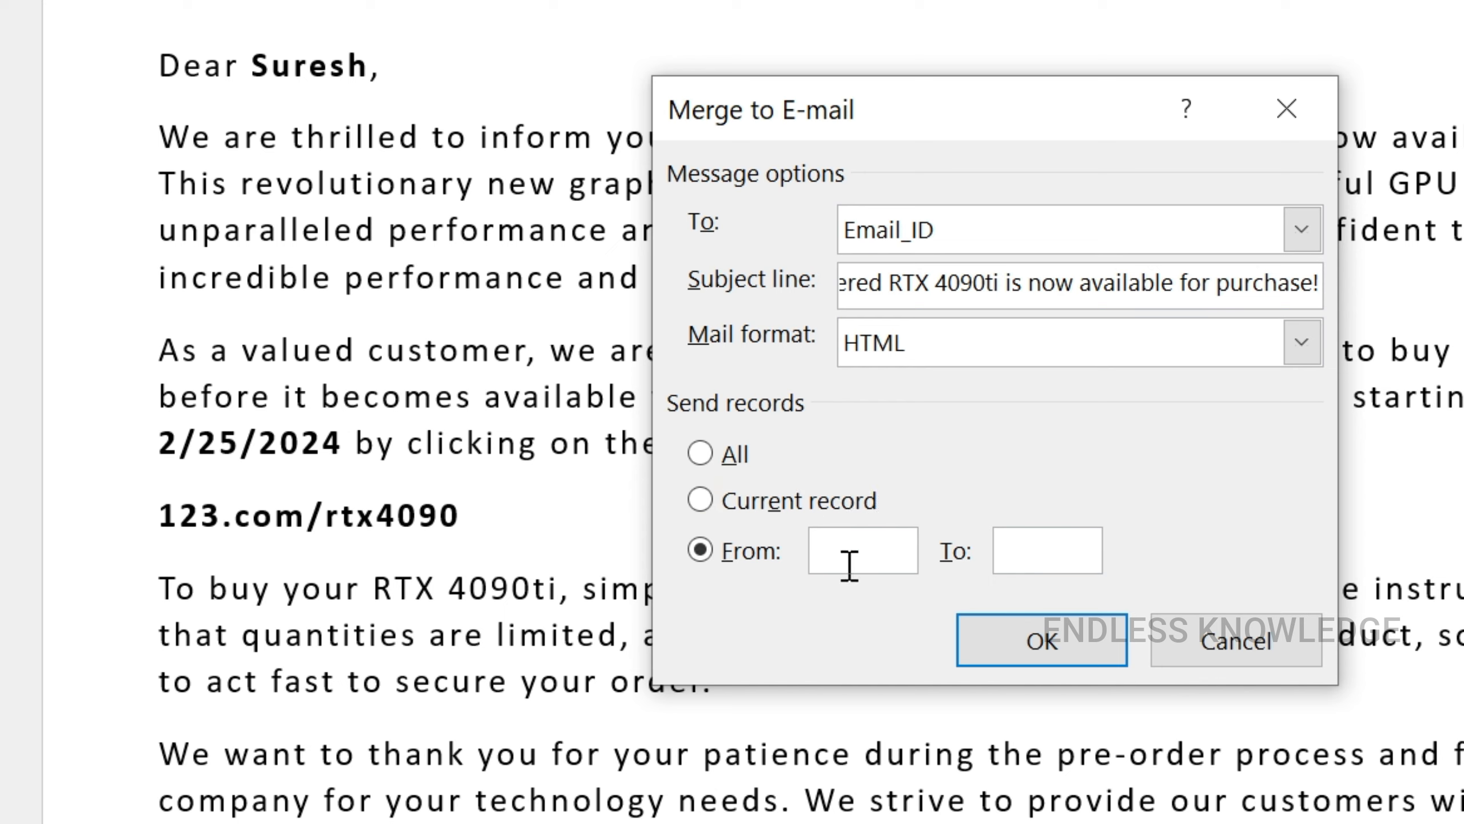
pyautogui.click(876, 571)
pyautogui.write('20')
pyautogui.click(1059, 549)
pyautogui.write('50')
# - Choose all records and send the merged e-mails
pyautogui.click(699, 455)
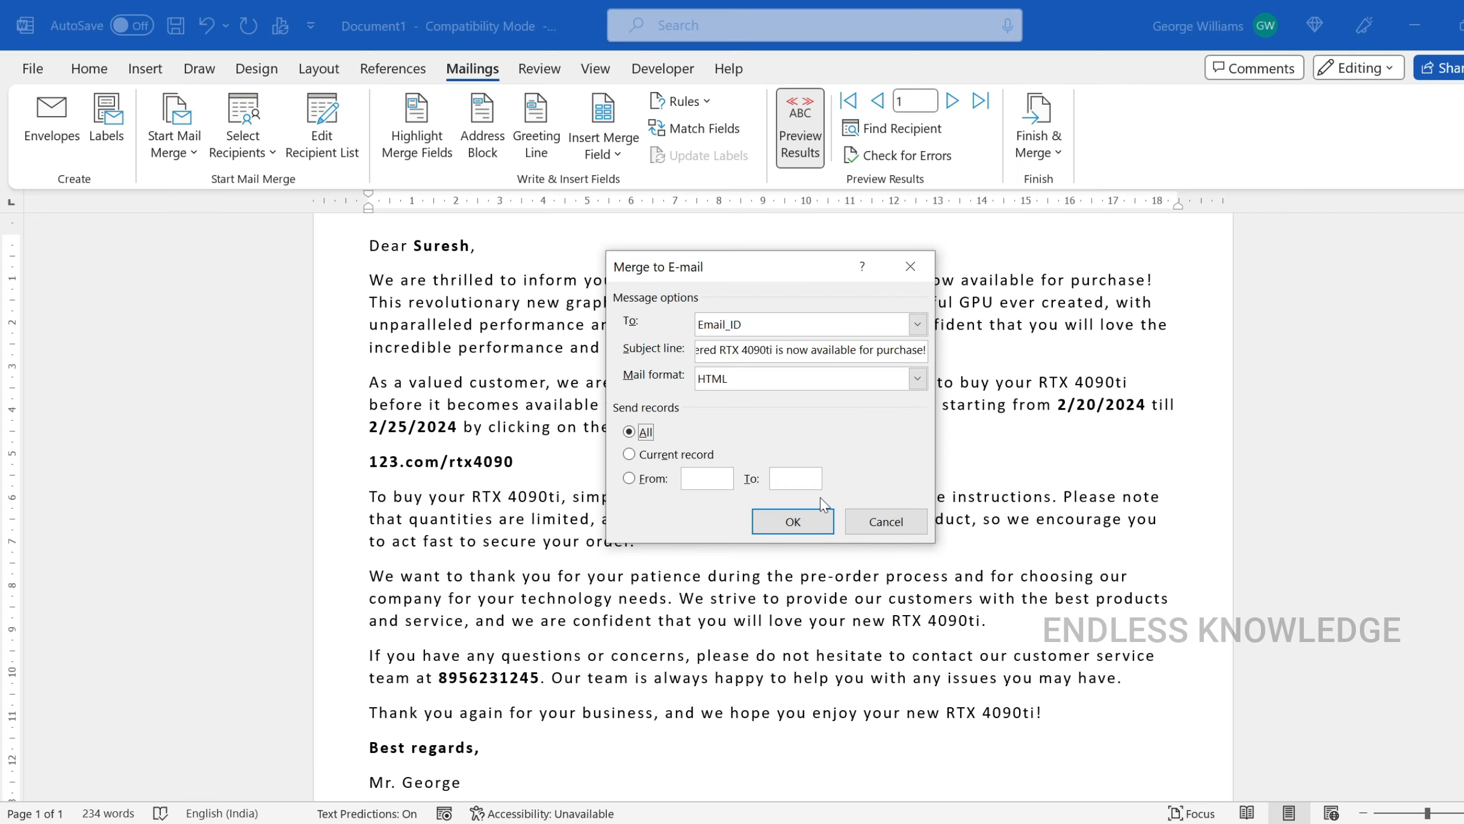
pyautogui.click(1038, 639)
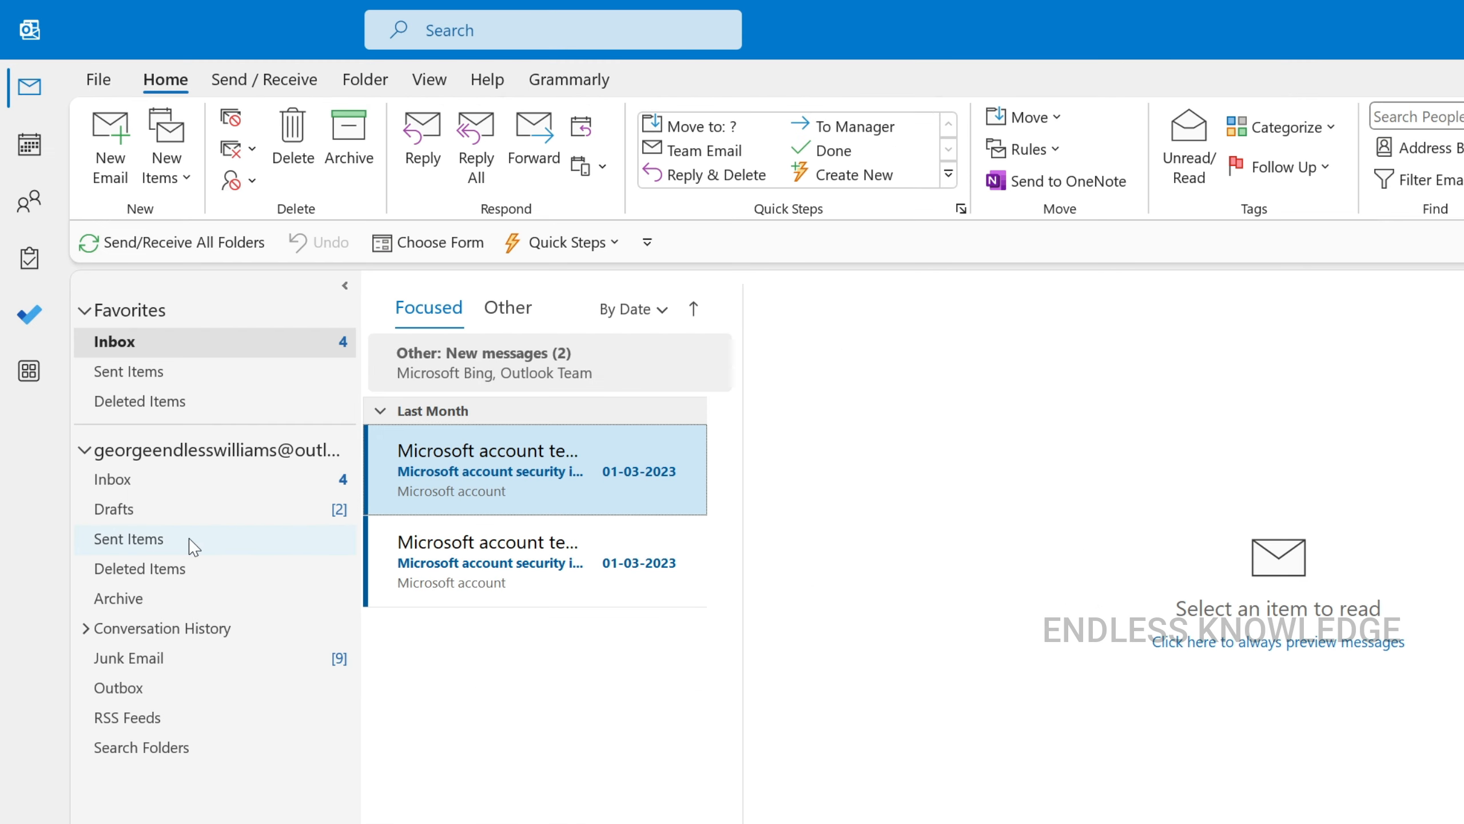
# - Switch to Outlook and open the newest message in Sent Items to check the merged e-mail
pyautogui.click(193, 546)
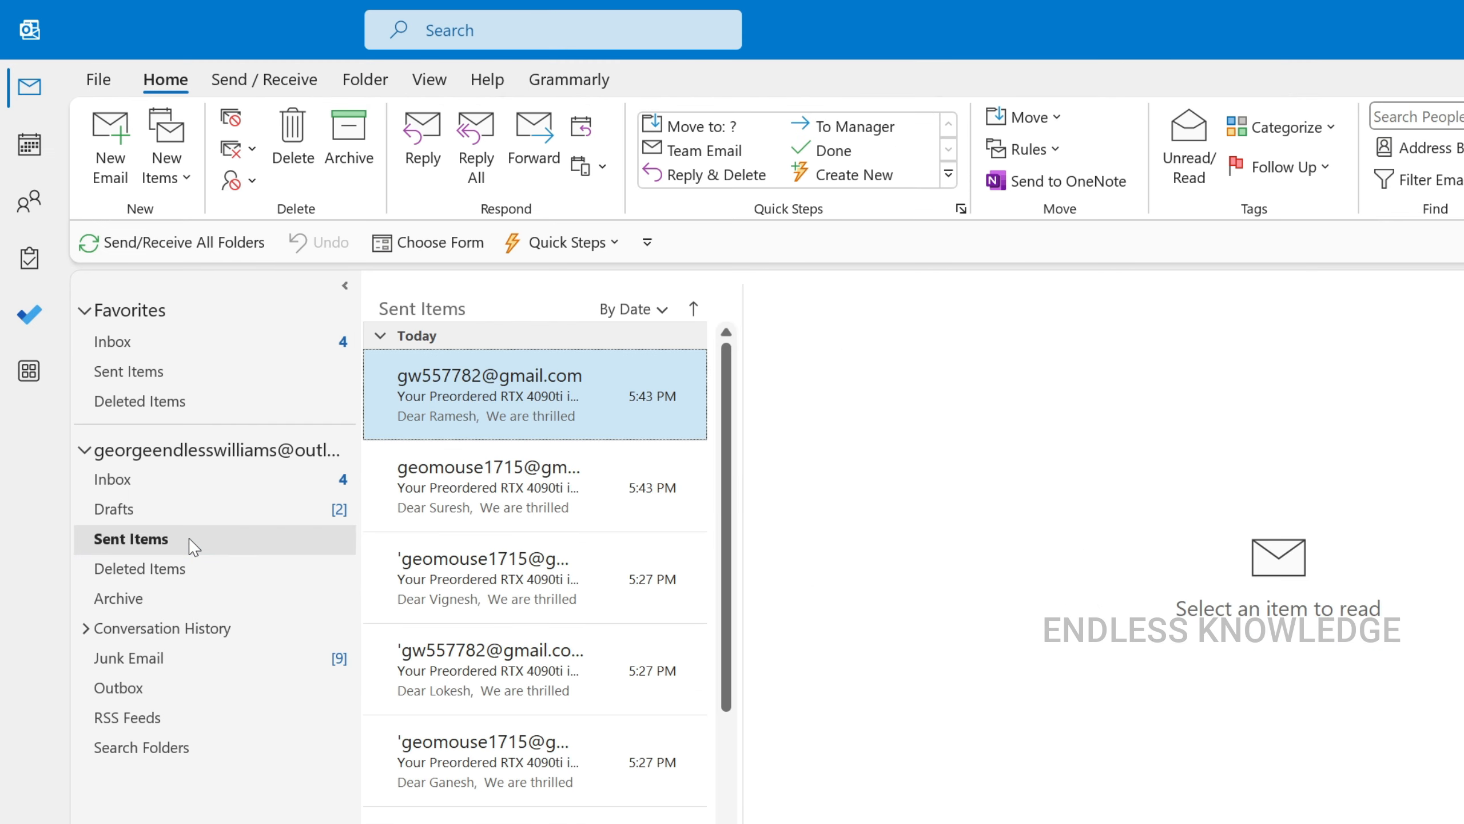
pyautogui.click(562, 388)
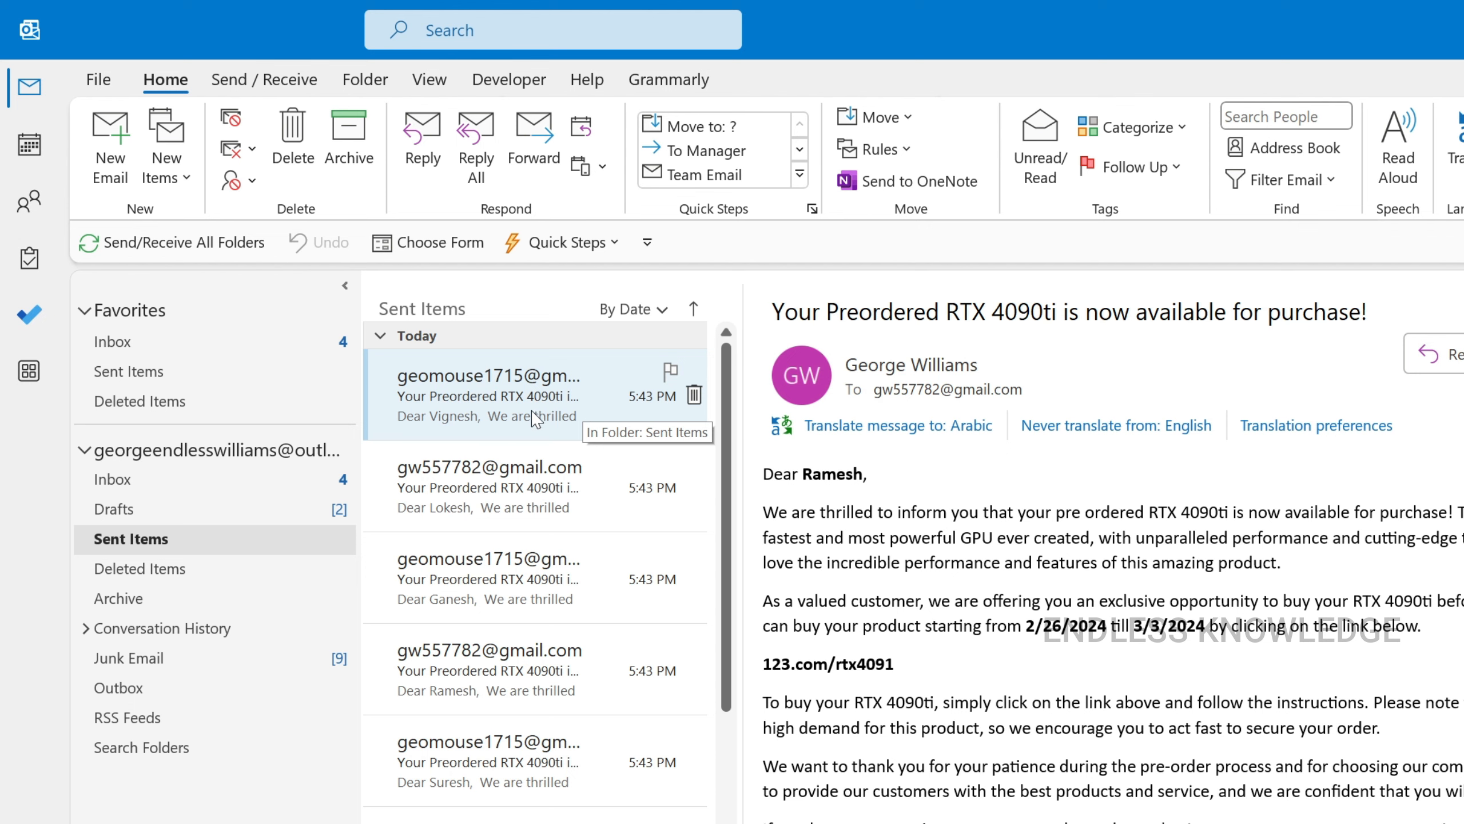
# - Check the Outbox for unsent messages and look at the send and receive commands
pyautogui.click(188, 694)
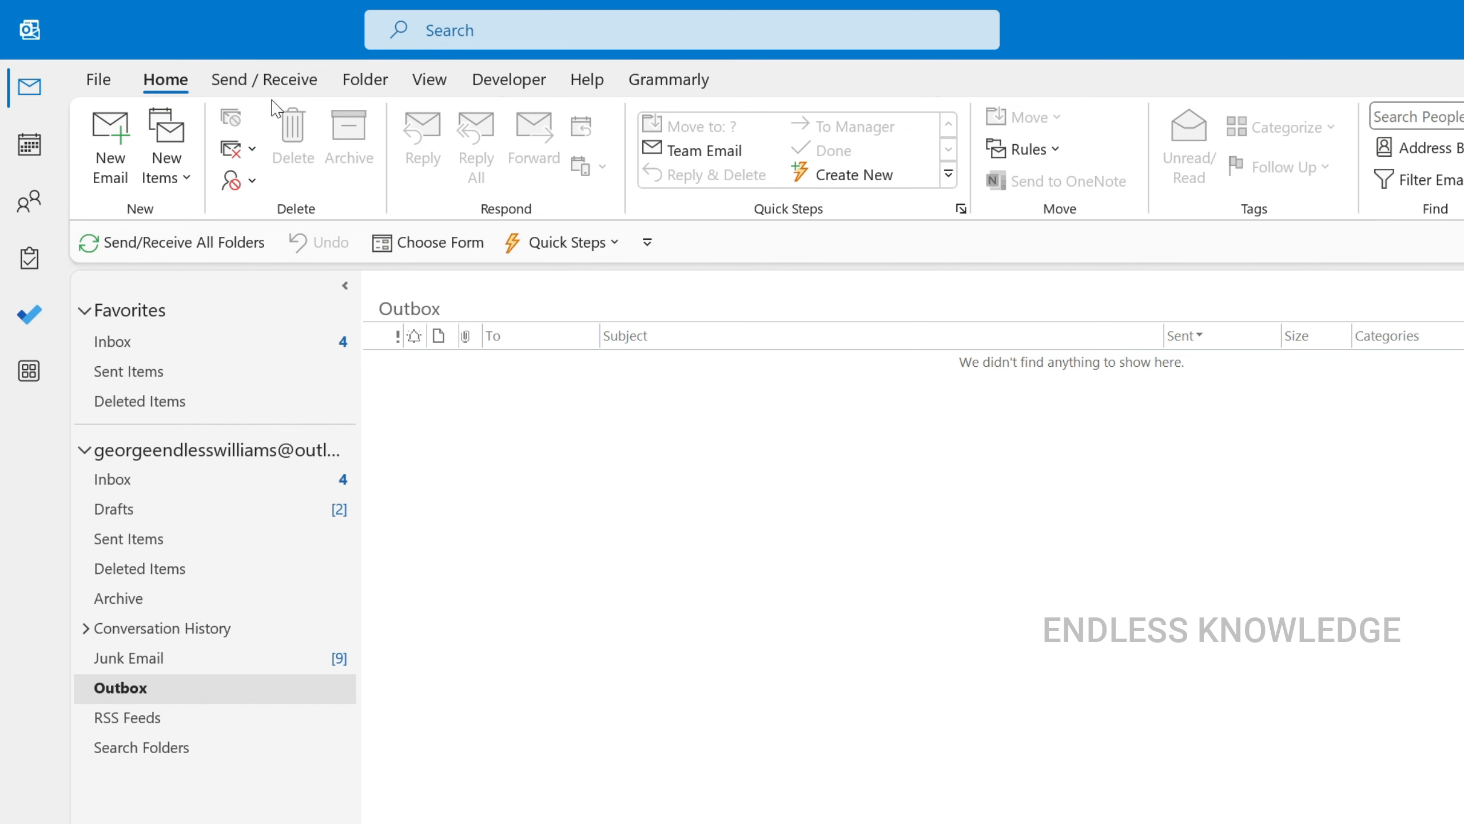
pyautogui.click(266, 80)
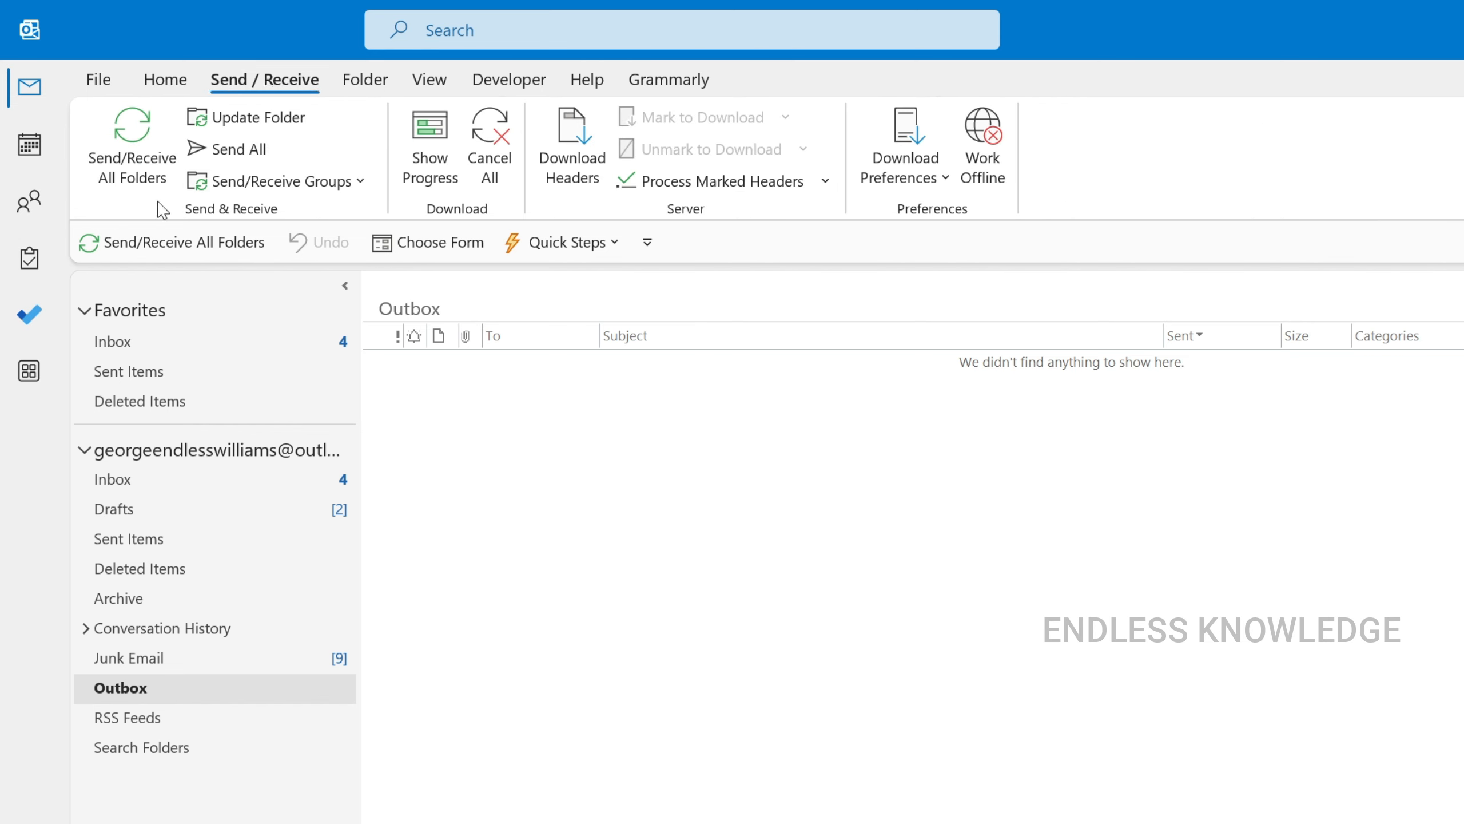
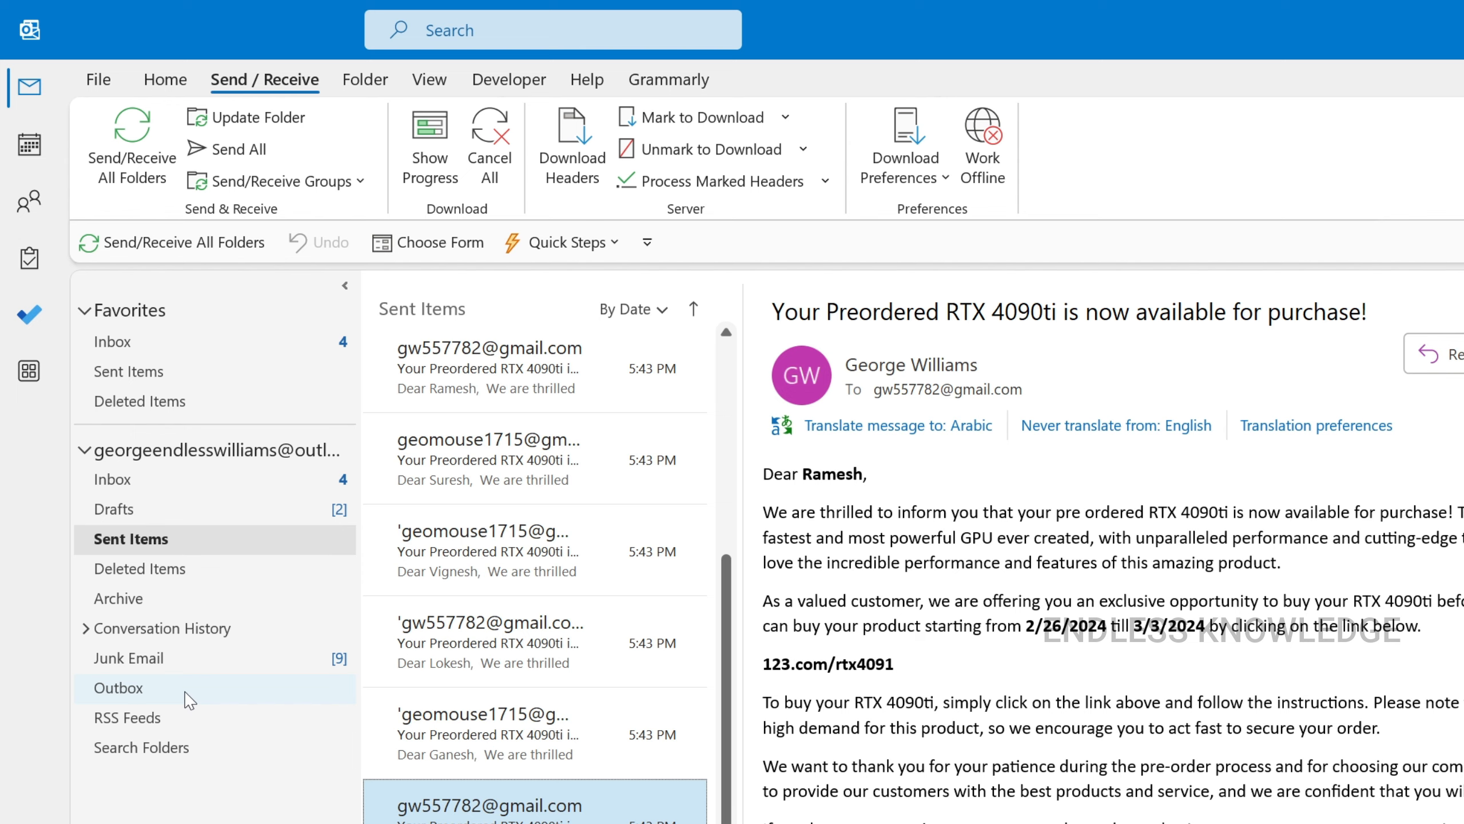
pyautogui.click(190, 700)
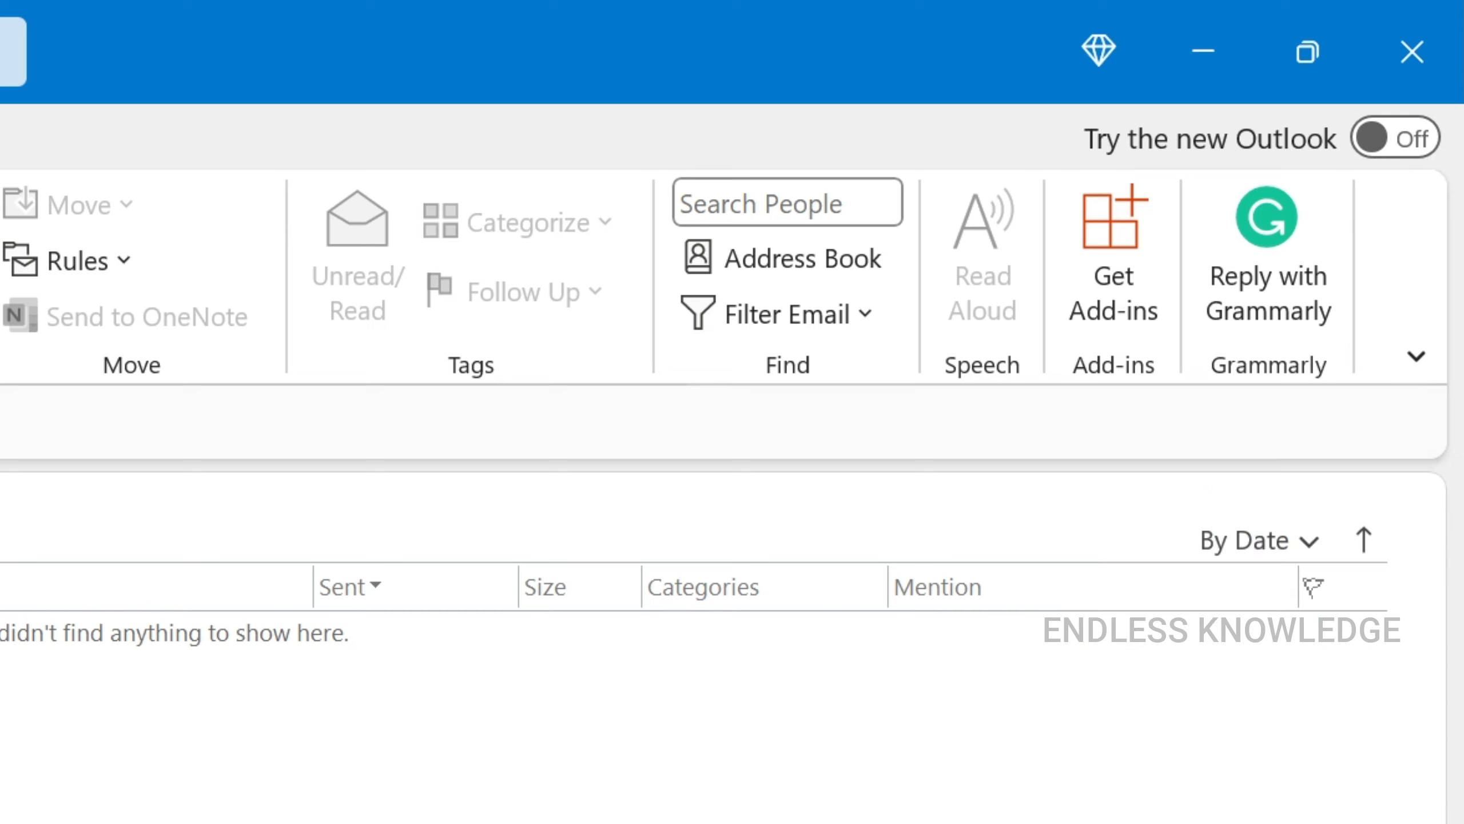
pyautogui.hotkey('alt', 's')
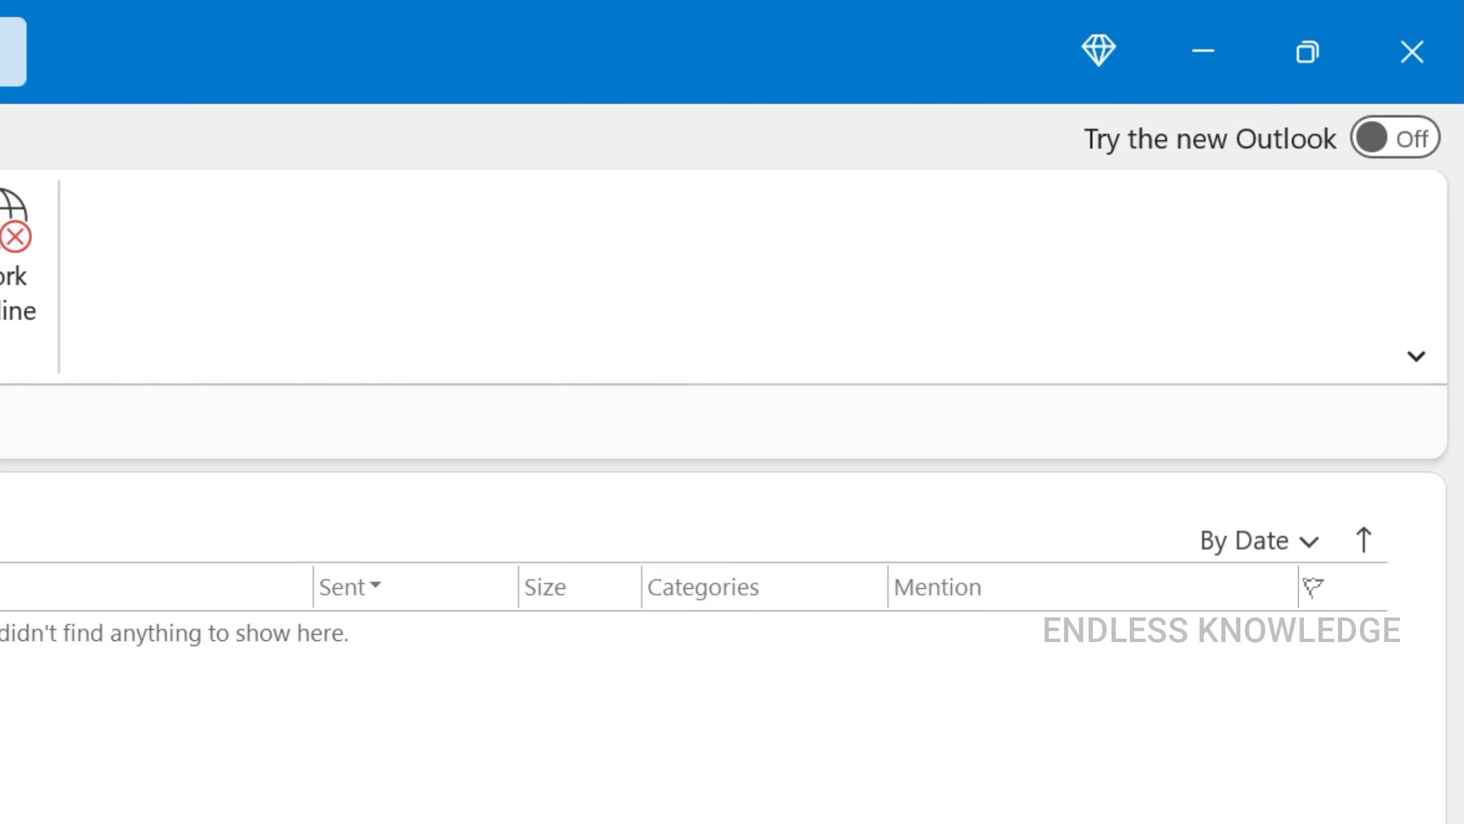
pyautogui.hotkey('alt', 'h')
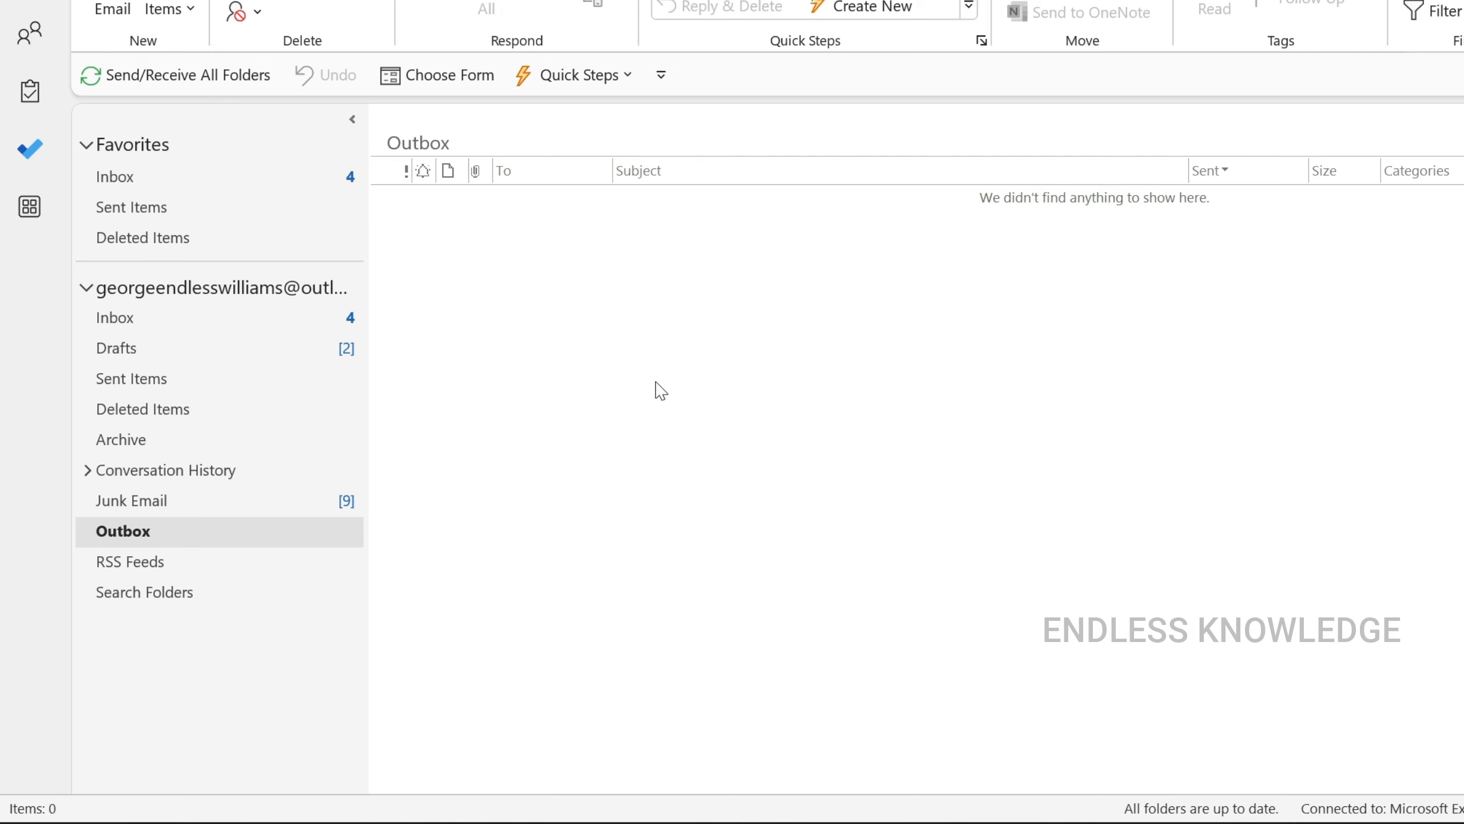
# - Search Windows for Outlook and launch the desktop app
pyautogui.press('super')
pyautogui.write('outl')
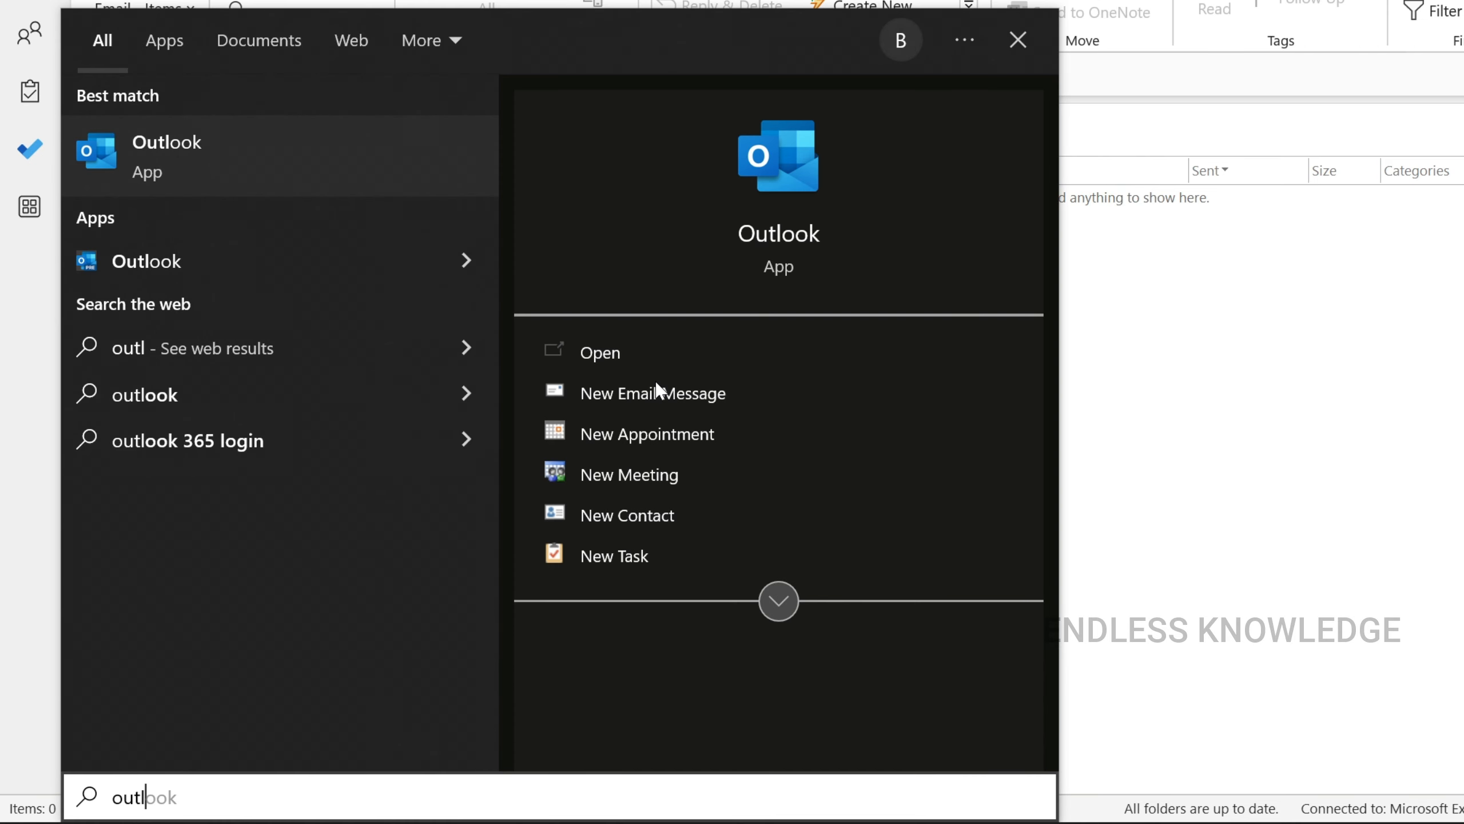
pyautogui.write('o')
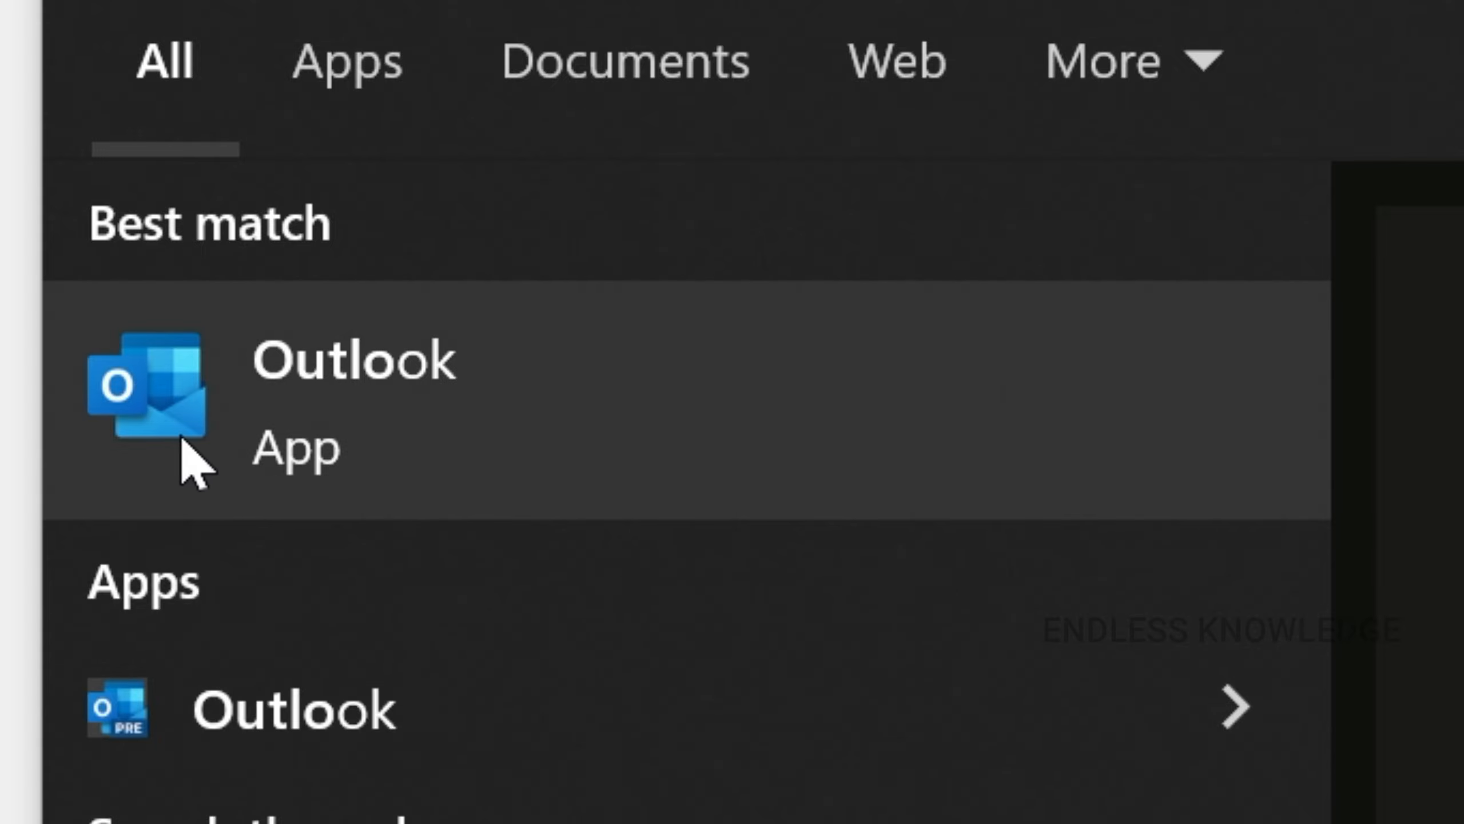
pyautogui.click(206, 435)
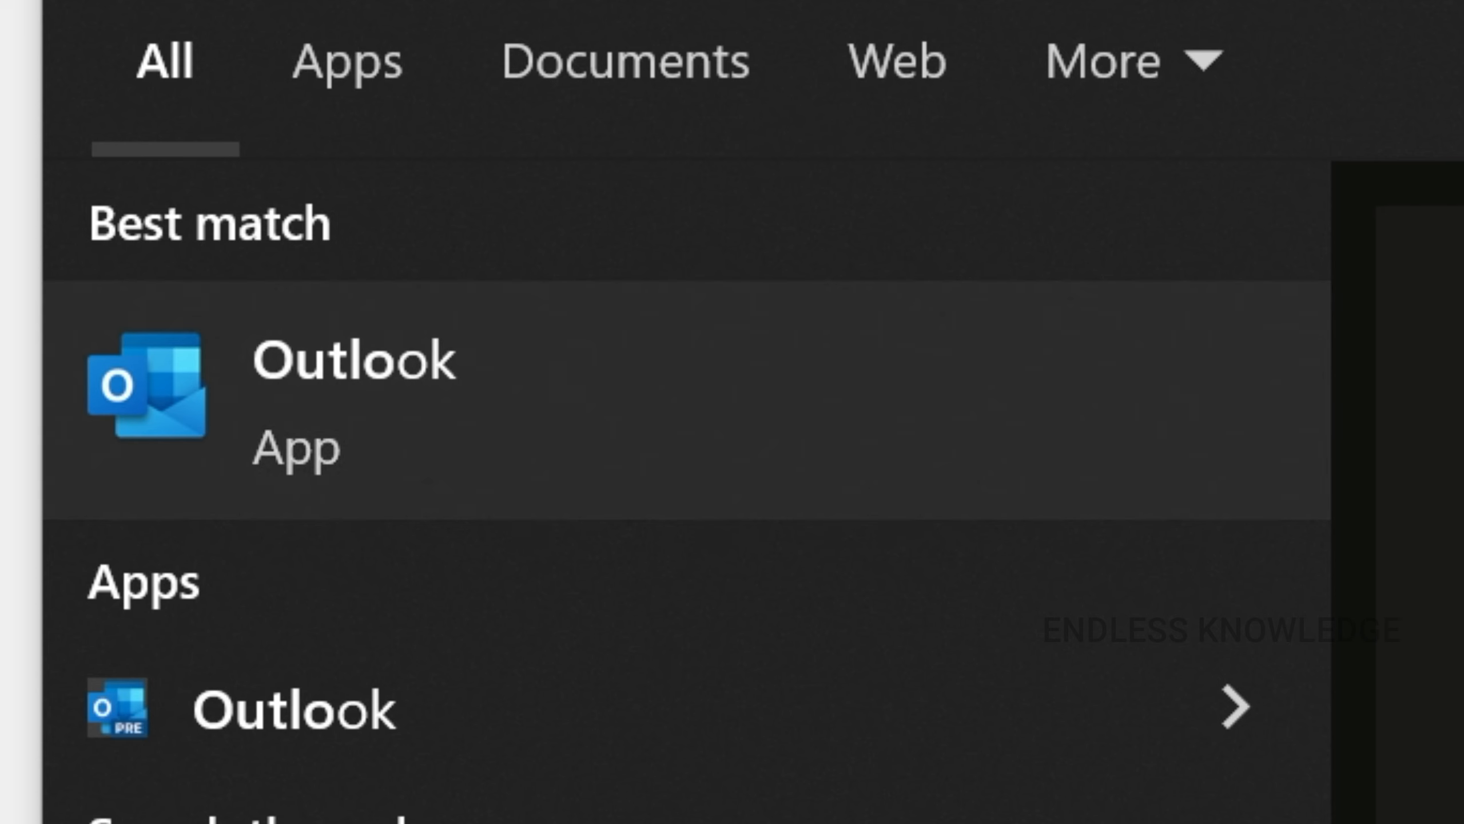